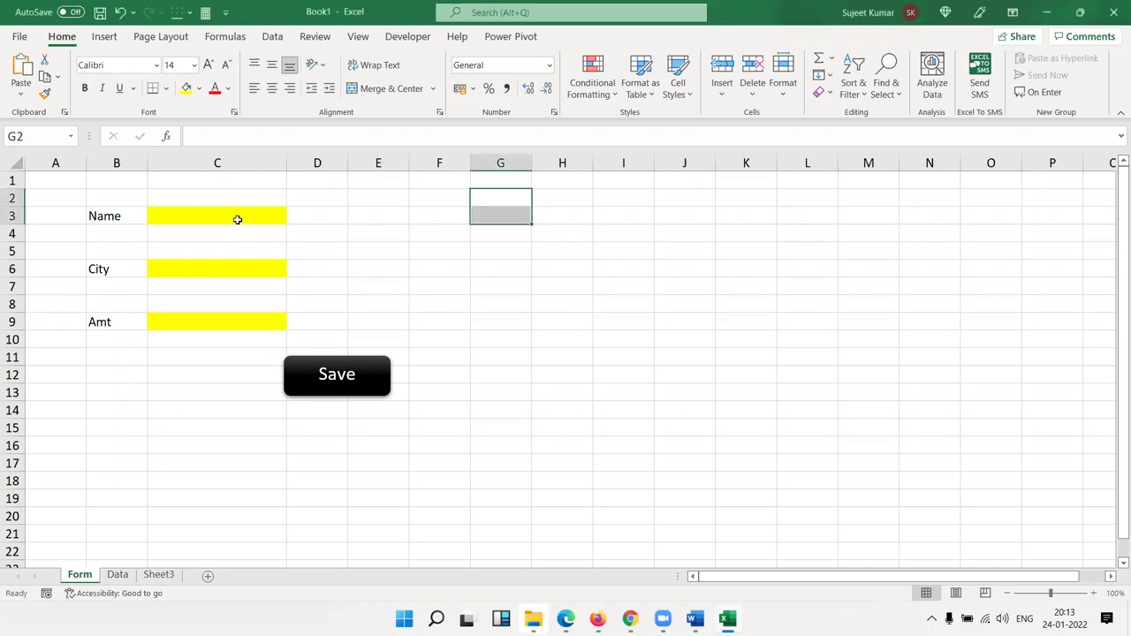
Step: Review the Form's Name, City and Amt input cells and the Data sheet's row-2 entry cells
{"action": "left_click", "coordinate": [237, 218]}
{"action": "left_click", "coordinate": [222, 273]}
{"action": "left_click", "coordinate": [217, 313]}
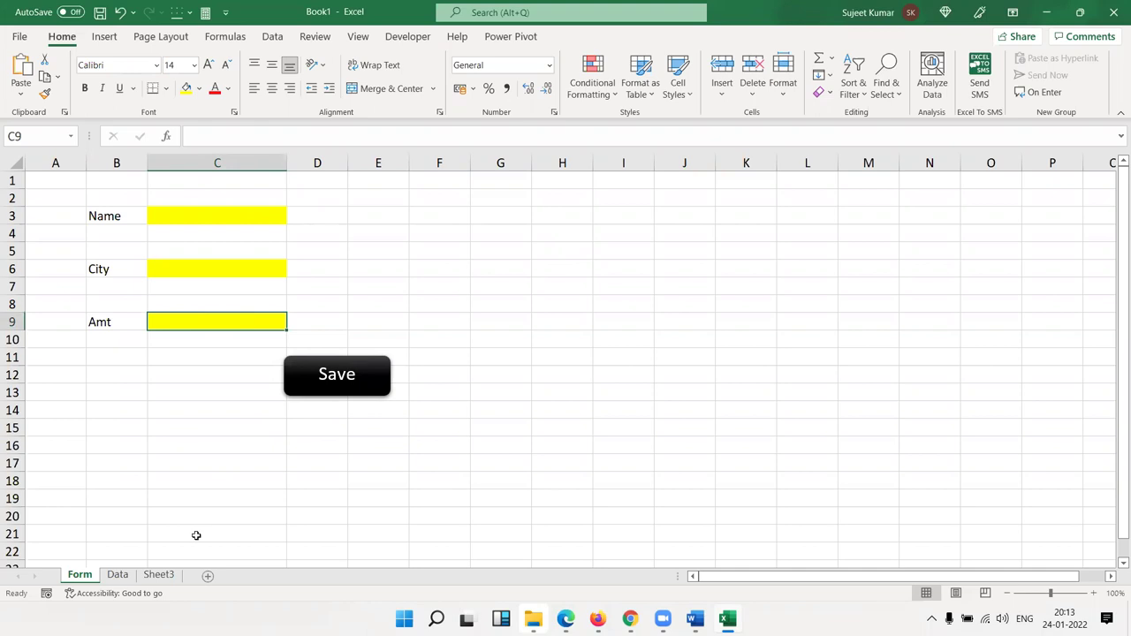
{"action": "left_click", "coordinate": [120, 576]}
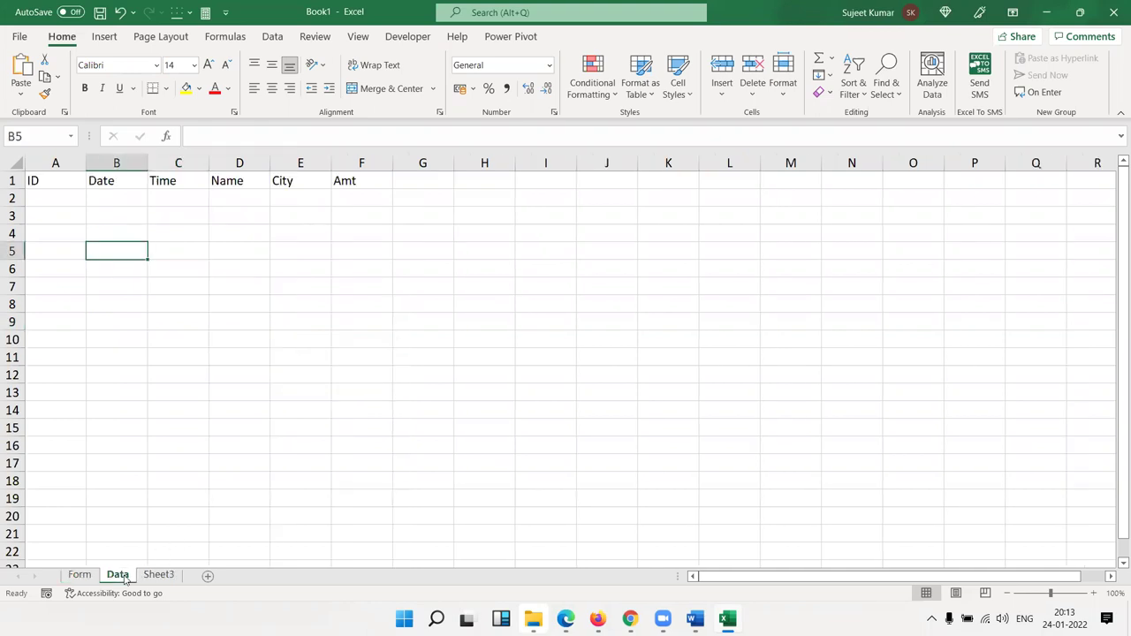
{"action": "left_click", "coordinate": [58, 196]}
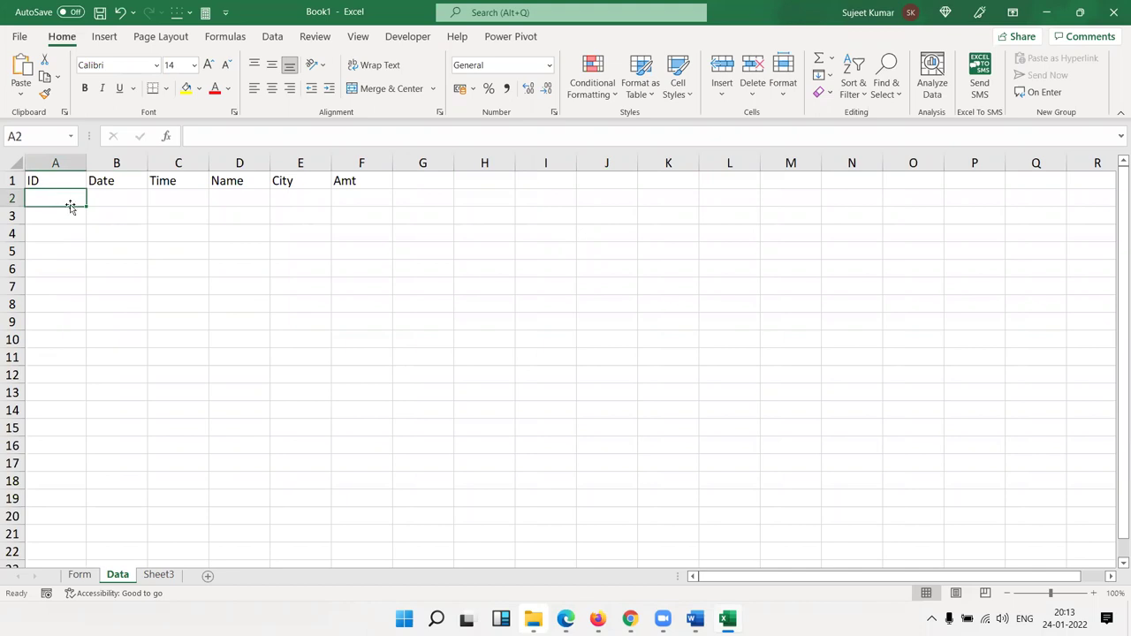
{"action": "left_click", "coordinate": [105, 200]}
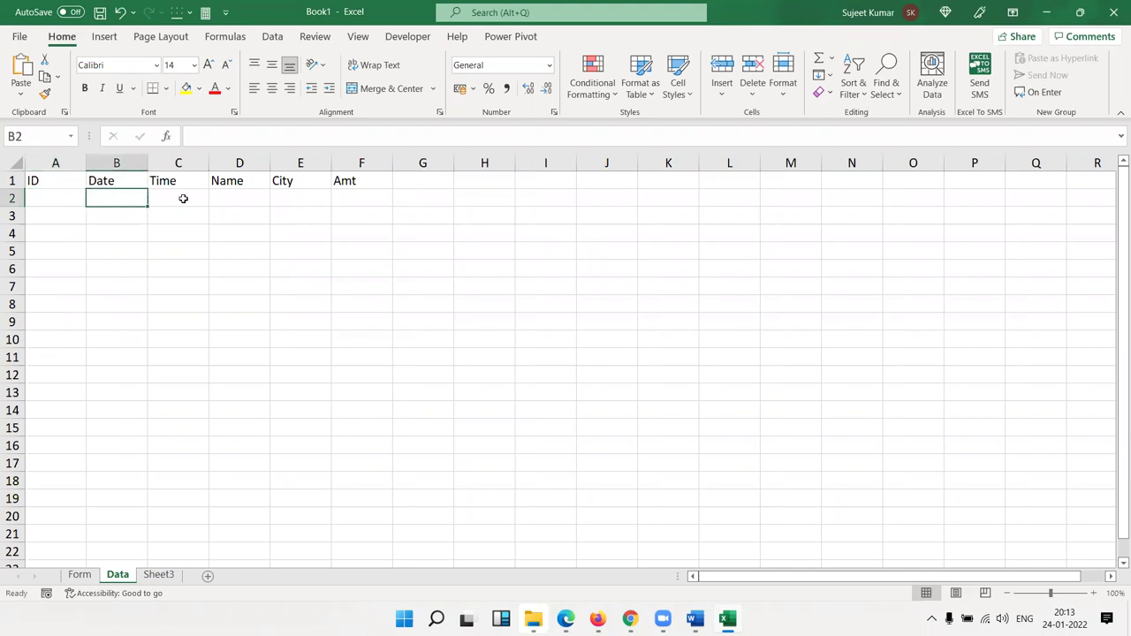
{"action": "left_click", "coordinate": [180, 197]}
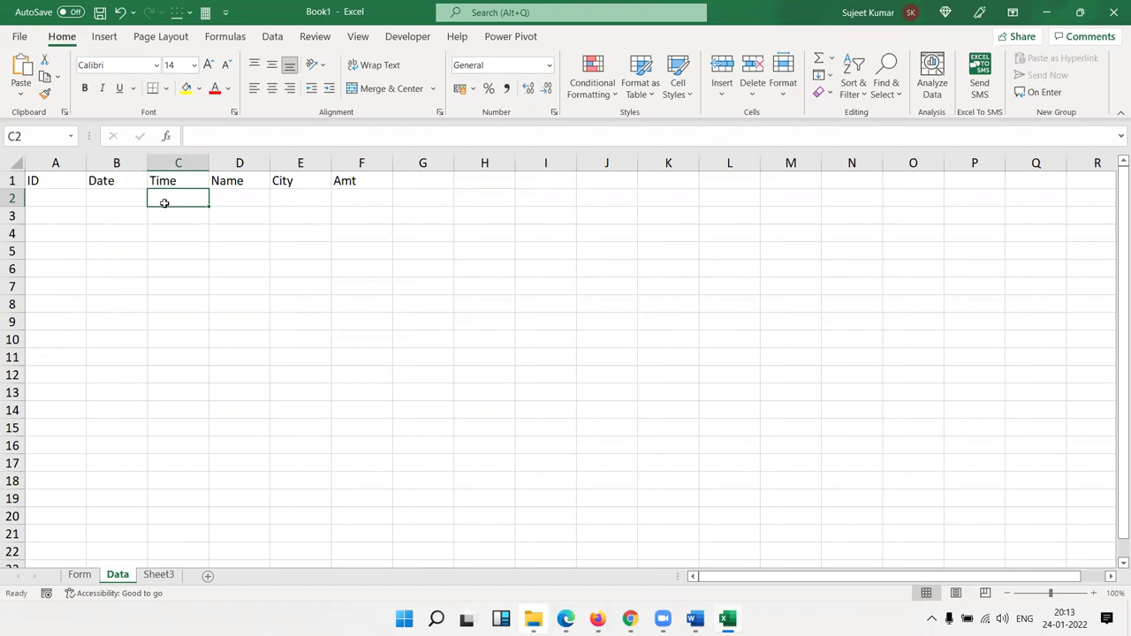
{"action": "left_click", "coordinate": [247, 199]}
{"action": "left_click", "coordinate": [296, 203]}
{"action": "left_click", "coordinate": [330, 197]}
Step: Compare the Form and Data sheets, selecting Data rows 2 and 3, then return to Form
{"action": "left_click", "coordinate": [79, 575]}
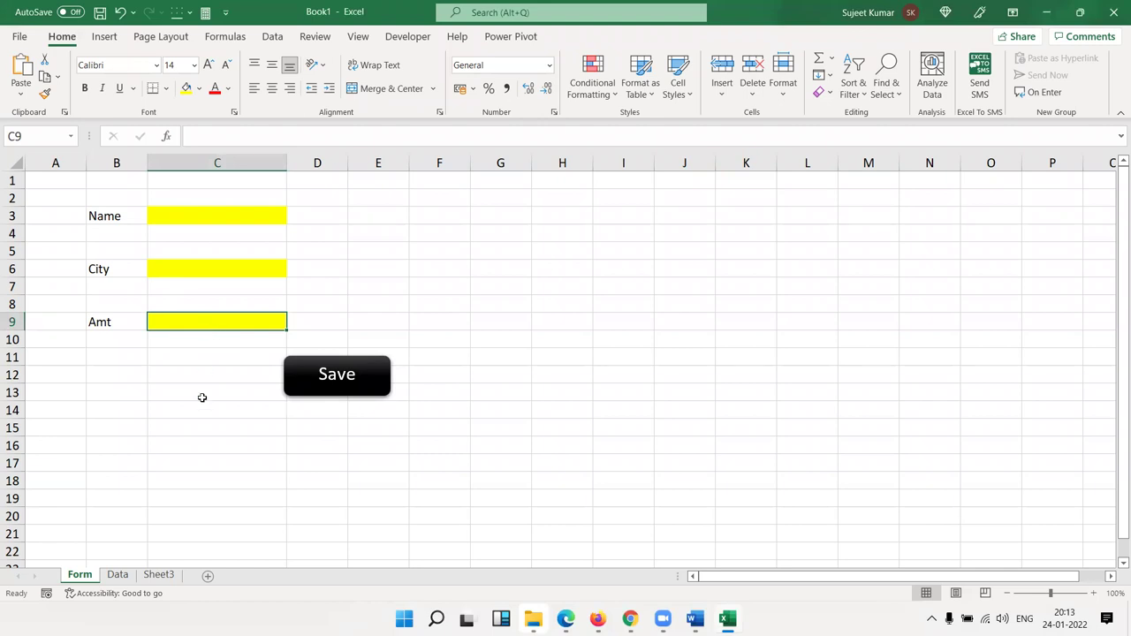
{"action": "left_click", "coordinate": [117, 575]}
{"action": "left_click", "coordinate": [13, 198]}
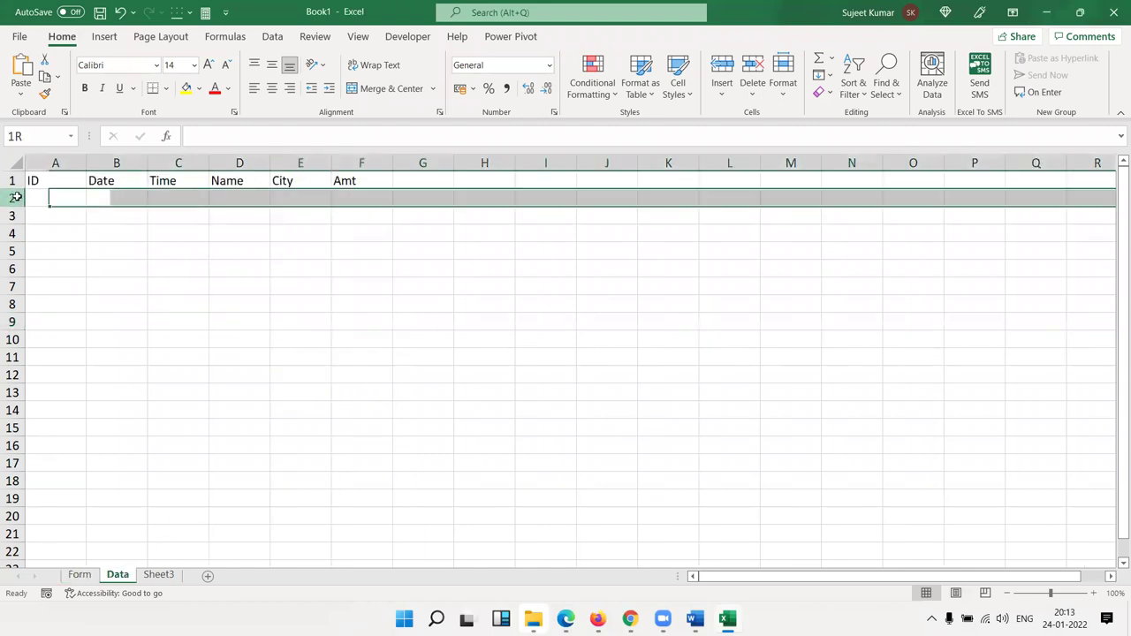
{"action": "left_click", "coordinate": [12, 216]}
{"action": "left_click_drag", "start_coordinate": [18, 224], "coordinate": [18, 226]}
{"action": "left_click", "coordinate": [80, 575]}
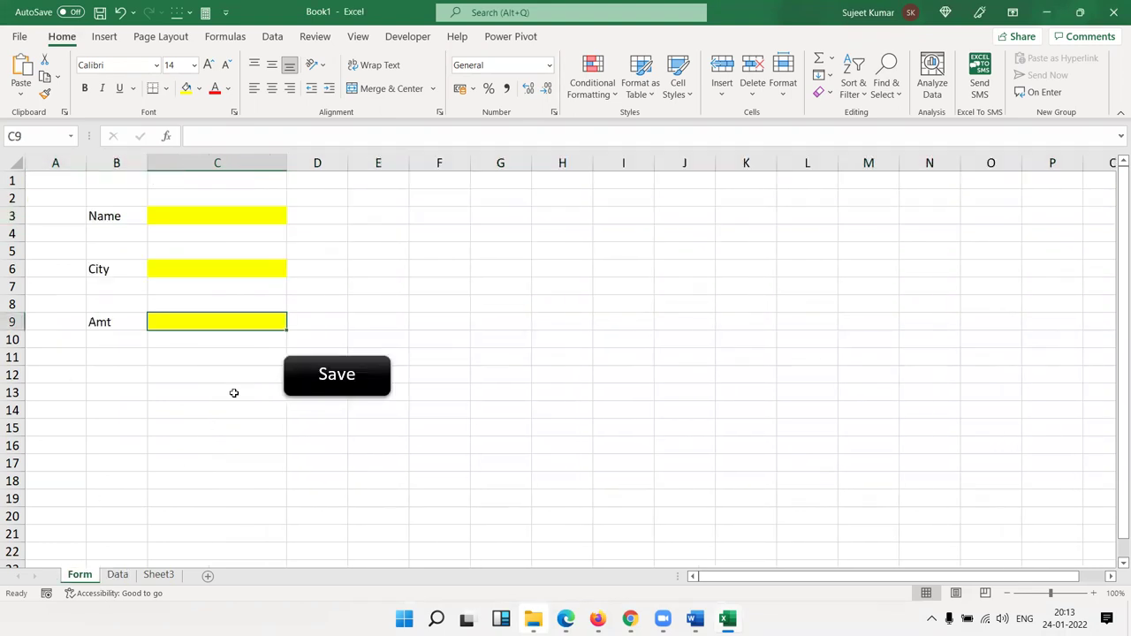
Step: Open the Visual Basic editor from the Developer tab and insert a new module
{"action": "left_click", "coordinate": [416, 42]}
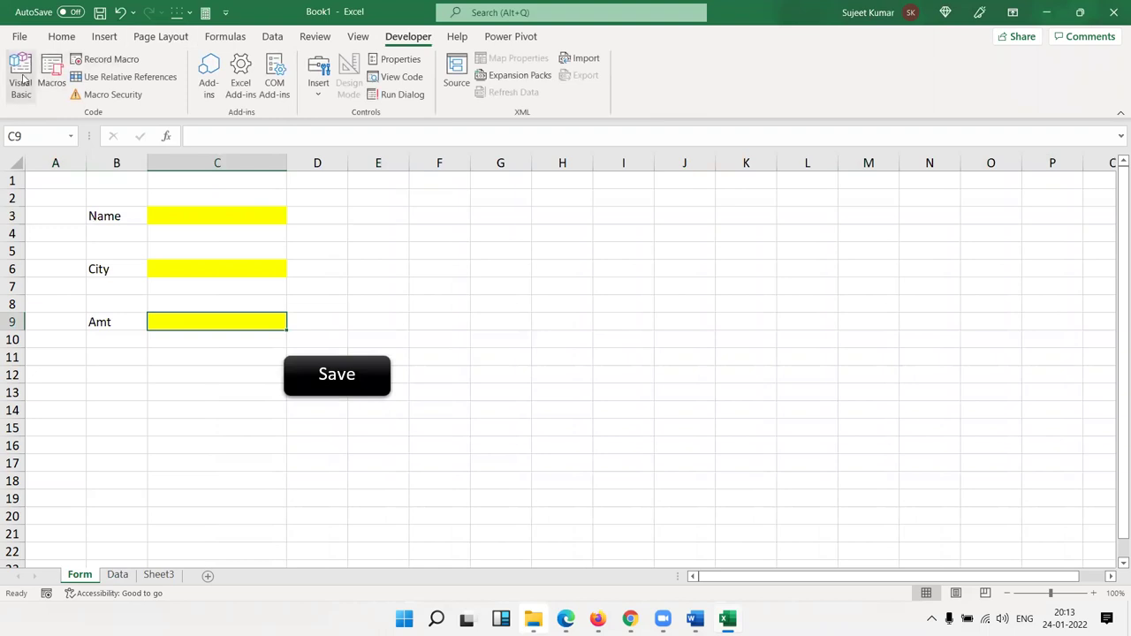
{"action": "left_click", "coordinate": [22, 80]}
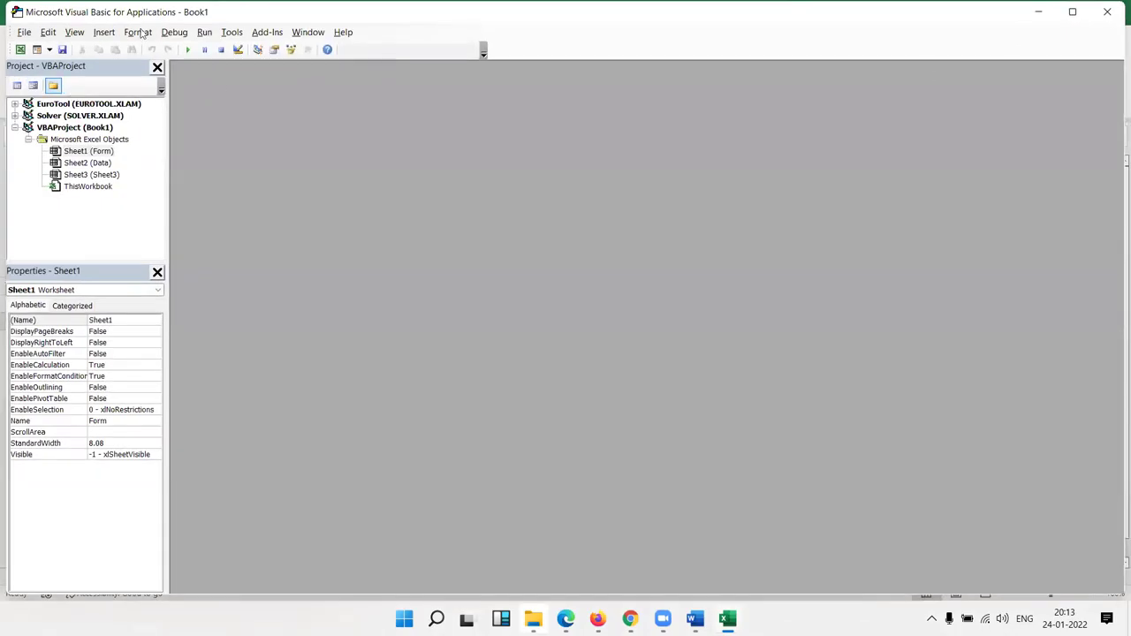
{"action": "left_click", "coordinate": [104, 32]}
{"action": "left_click", "coordinate": [120, 77]}
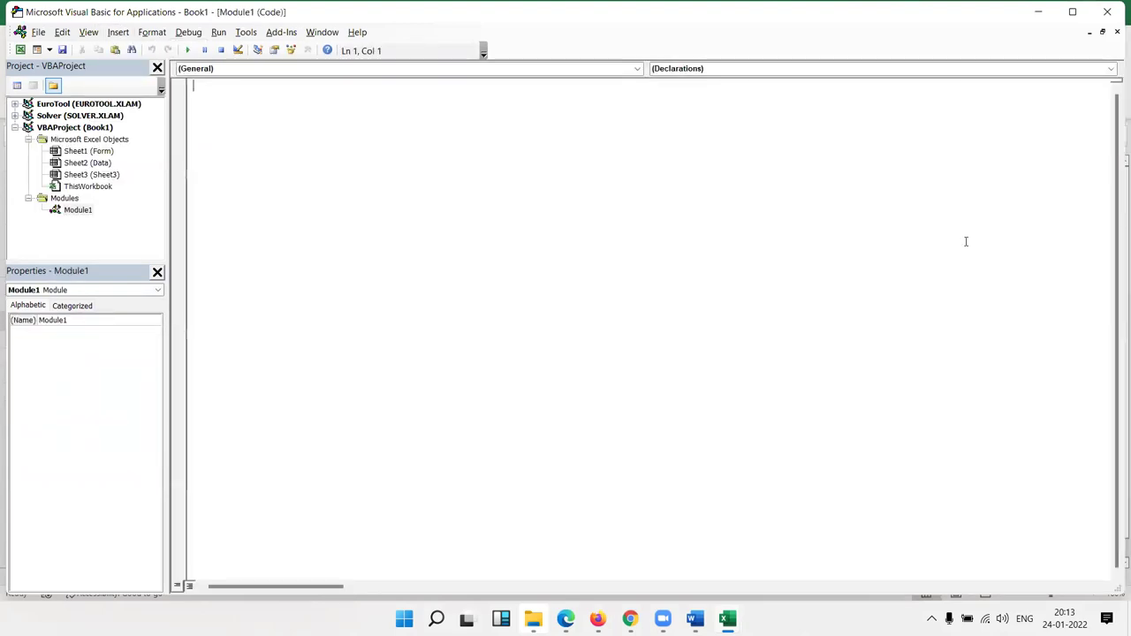
Step: Dock the VBA editor left and Excel right, widen the editor, and open Module1
{"action": "key", "text": "super+z"}
{"action": "left_click", "coordinate": [987, 49]}
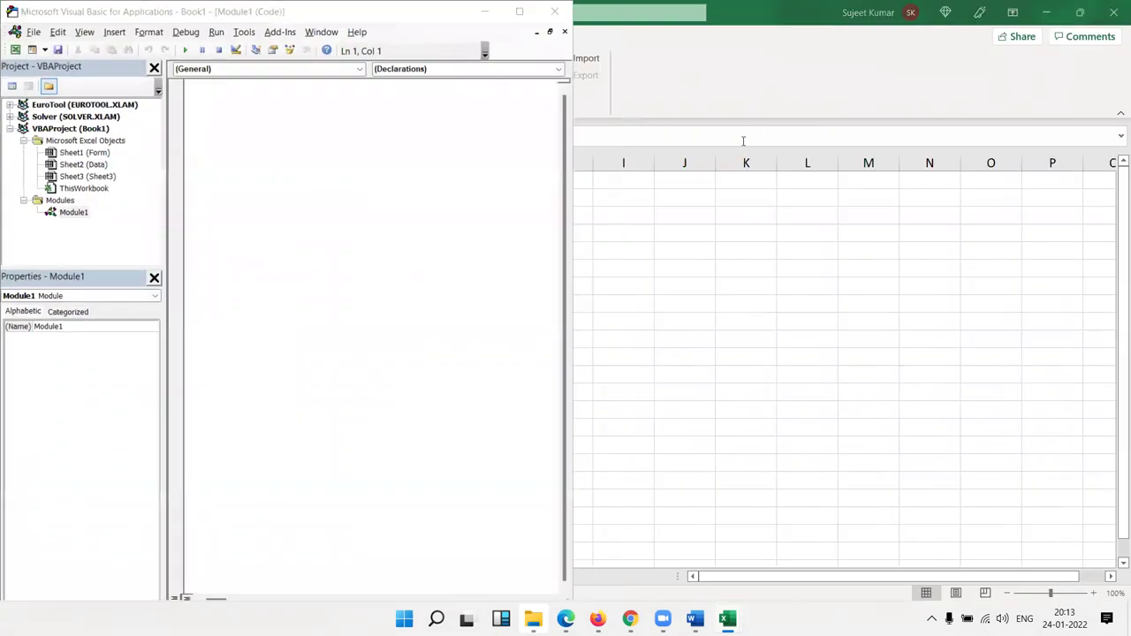
{"action": "left_click", "coordinate": [634, 126]}
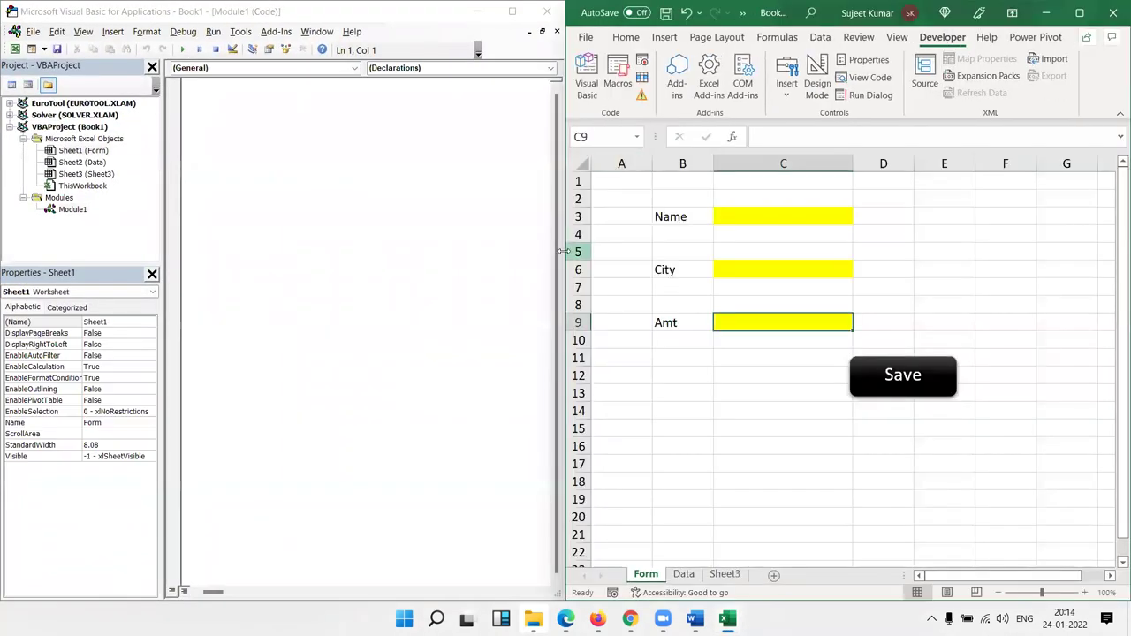
{"action": "mouse_move", "coordinate": [560, 252]}
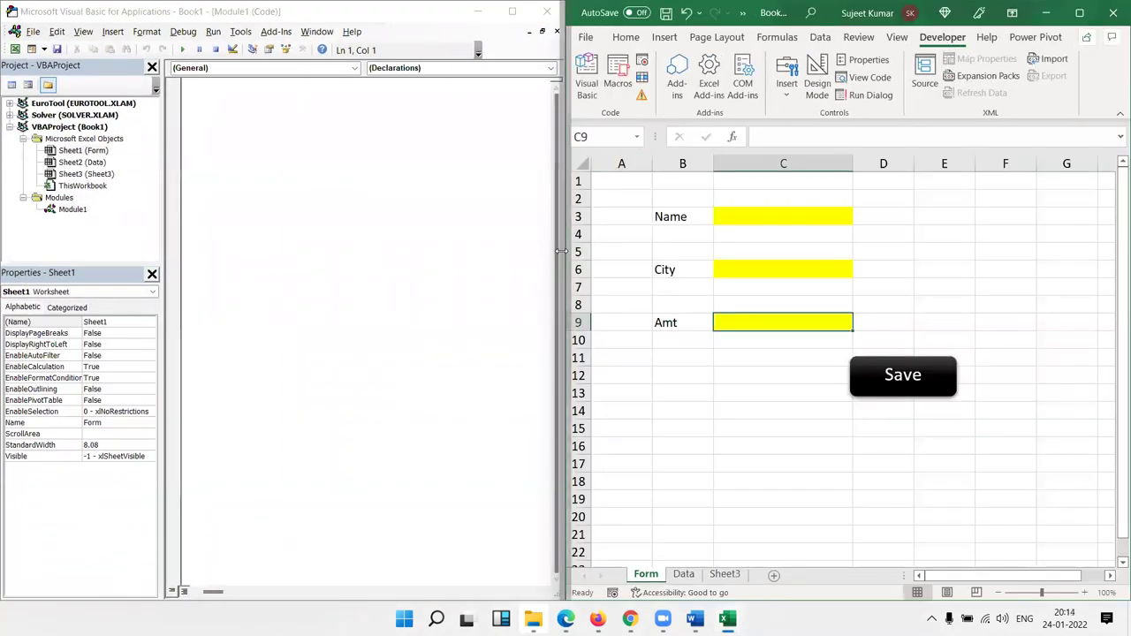
{"action": "left_click_drag", "start_coordinate": [560, 252], "coordinate": [648, 252]}
{"action": "double_click", "coordinate": [83, 211]}
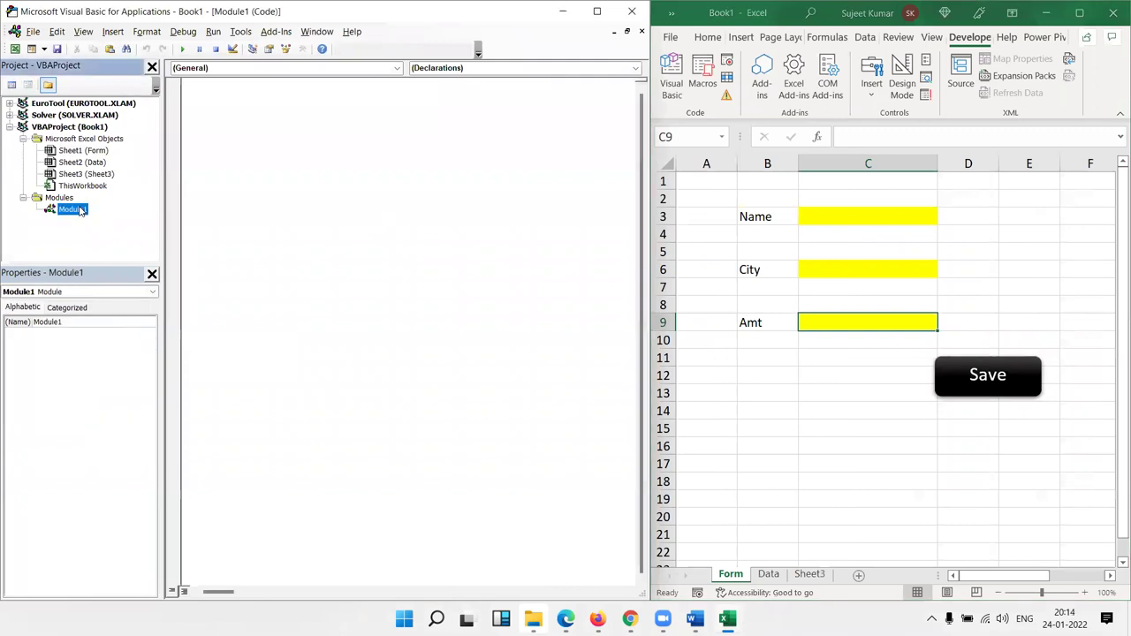
Step: Create Sub sned() in Module1 and begin its first line with ID=, with the Data sheet shown
{"action": "type", "text": "Sub sned("}
{"action": "key", "text": "Return"}
{"action": "key", "text": "Return"}
{"action": "key", "text": "Return"}
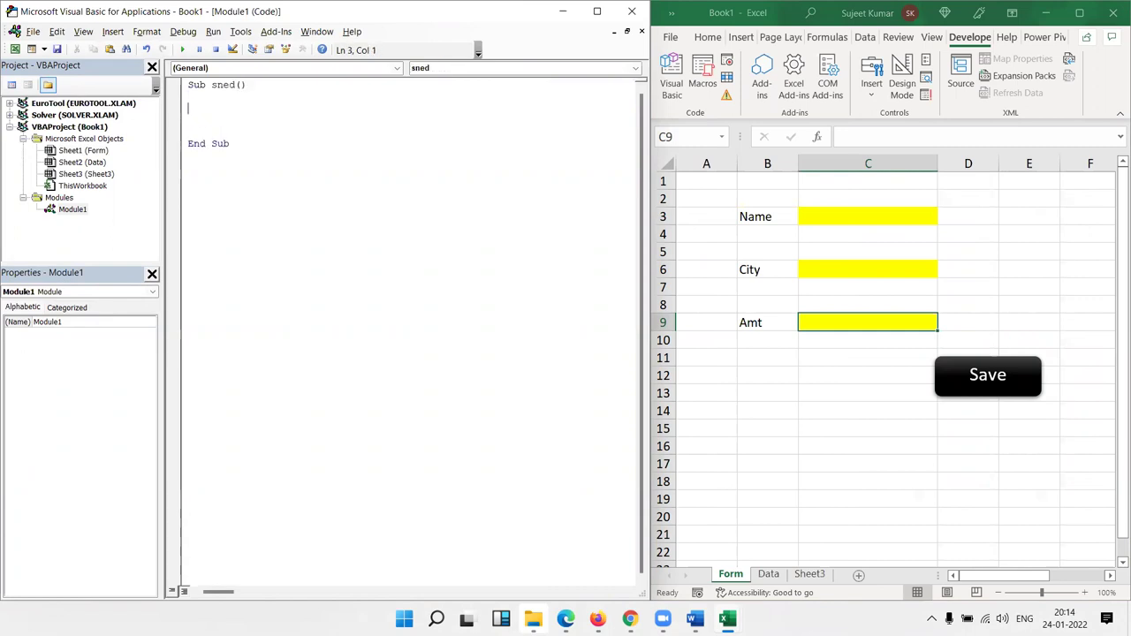
{"action": "left_click", "coordinate": [767, 575]}
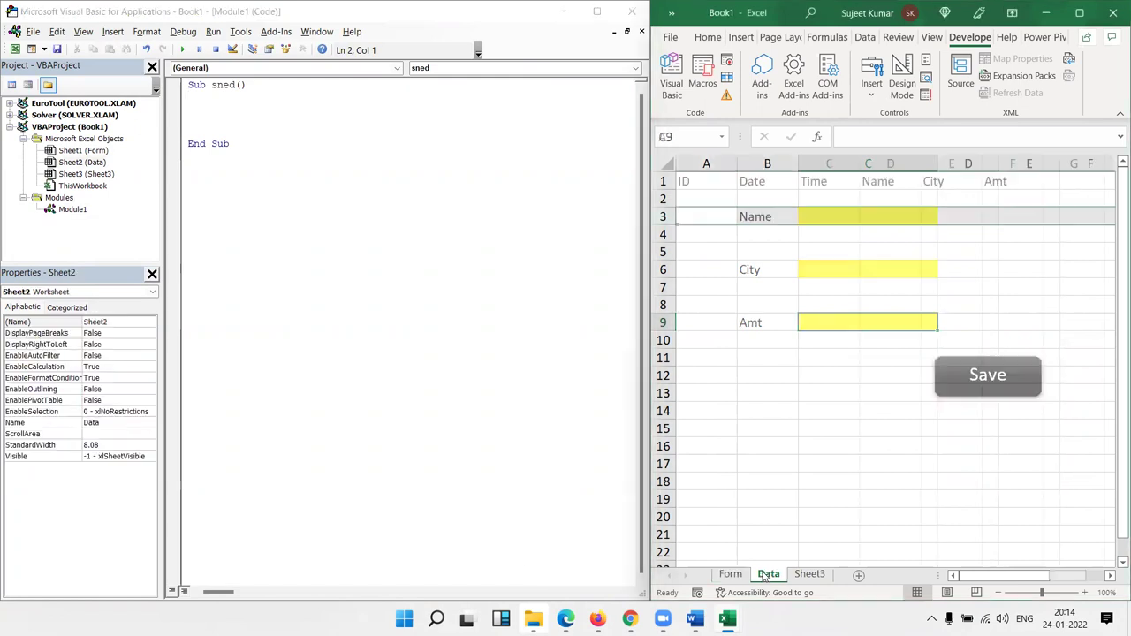
{"action": "left_click", "coordinate": [214, 118]}
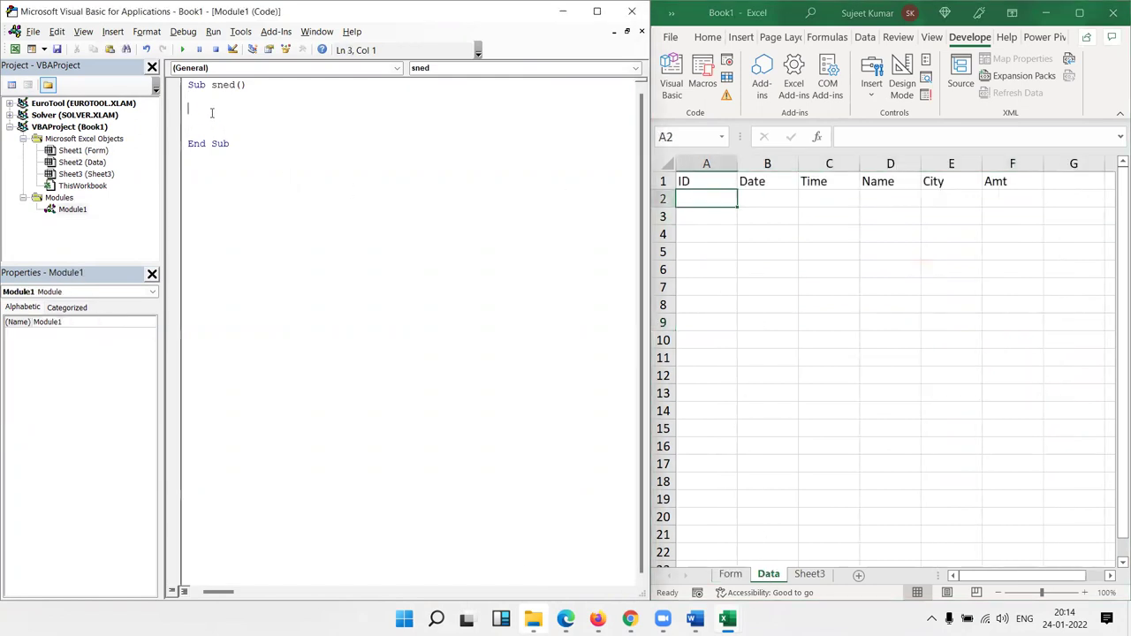
{"action": "type", "text": "ID=a"}
{"action": "key", "text": "BackSpace"}
{"action": "left_click", "coordinate": [817, 214]}
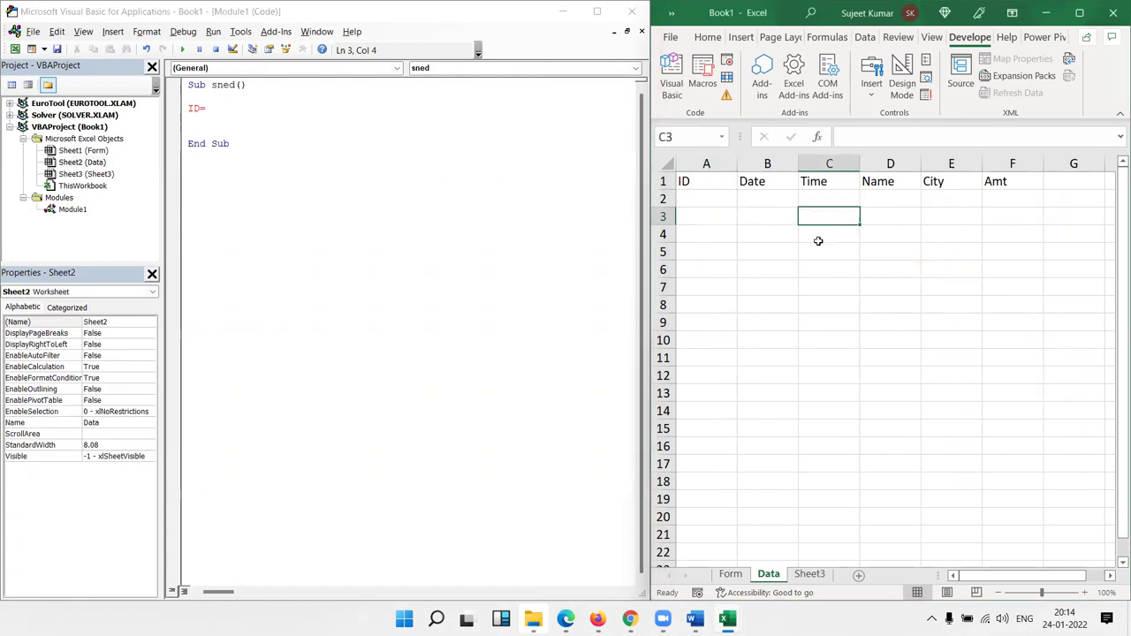
{"action": "type", "text": "=max"}
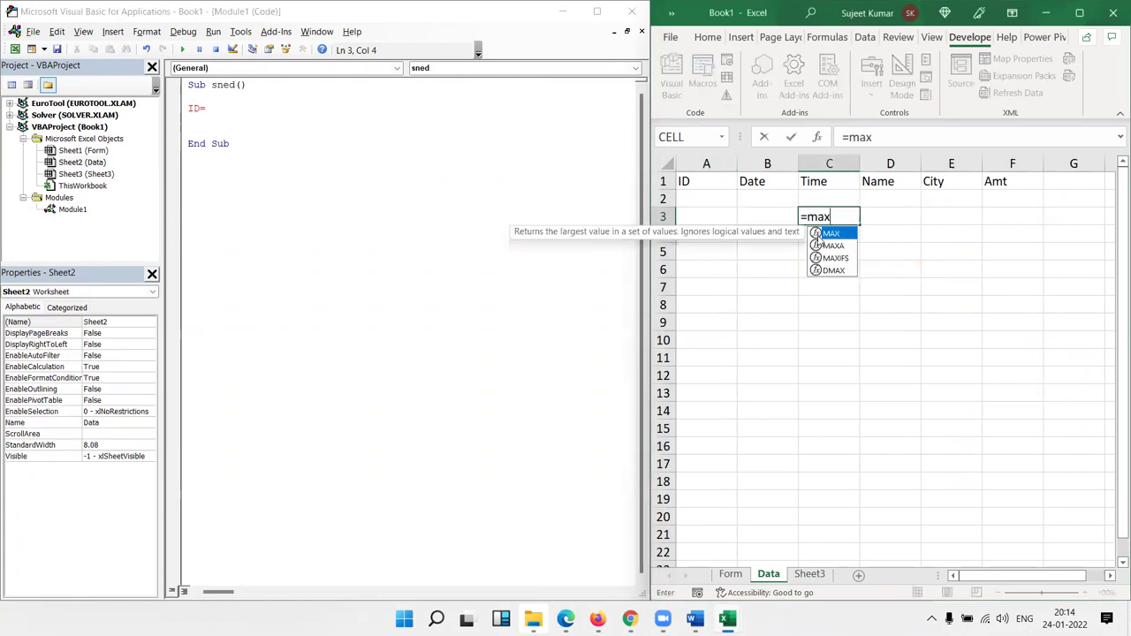
{"action": "double_click", "coordinate": [816, 235]}
{"action": "left_click", "coordinate": [700, 162]}
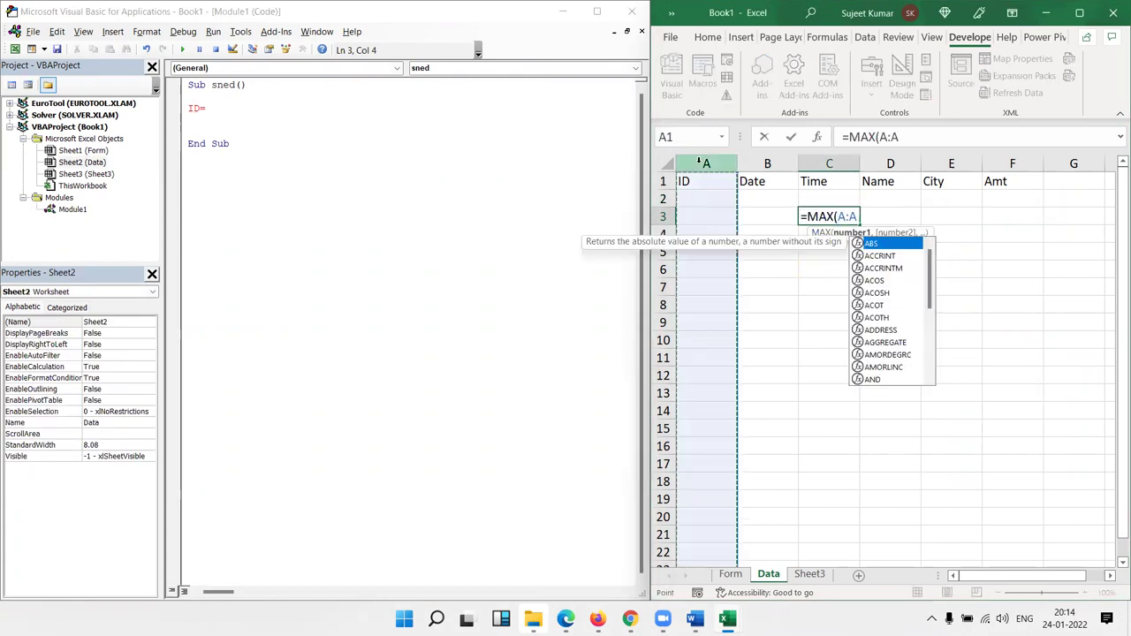
{"action": "type", "text": ")"}
{"action": "key", "text": "Return"}
{"action": "key", "text": "Up"}
{"action": "key", "text": "Right"}
{"action": "type", "text": "="}
{"action": "key", "text": "Left"}
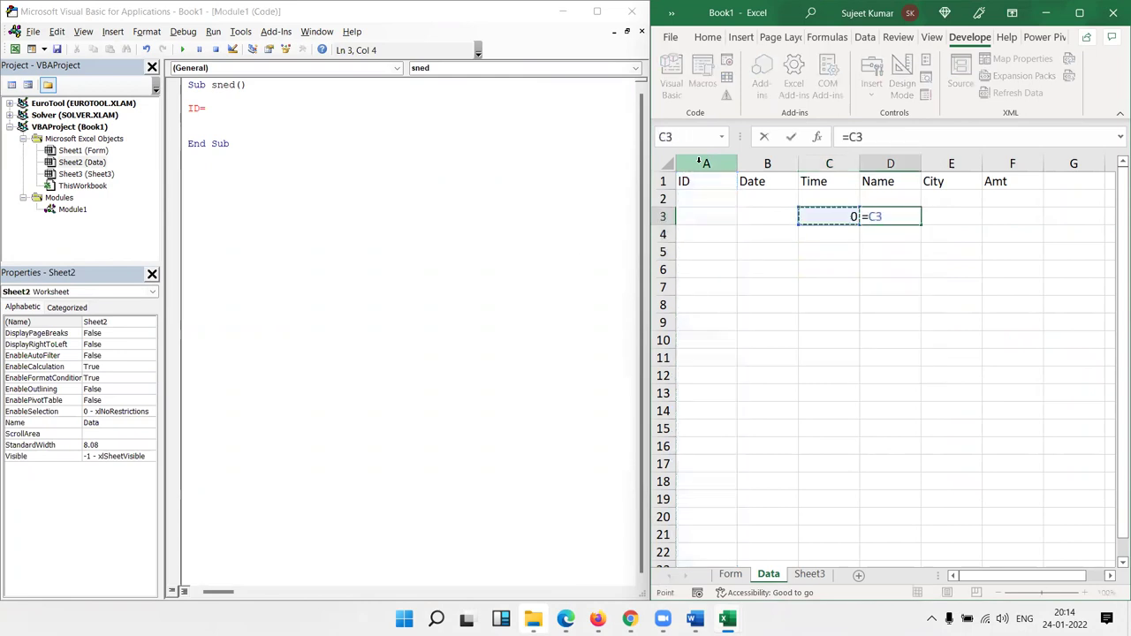
{"action": "type", "text": "+1"}
{"action": "key", "text": "Return"}
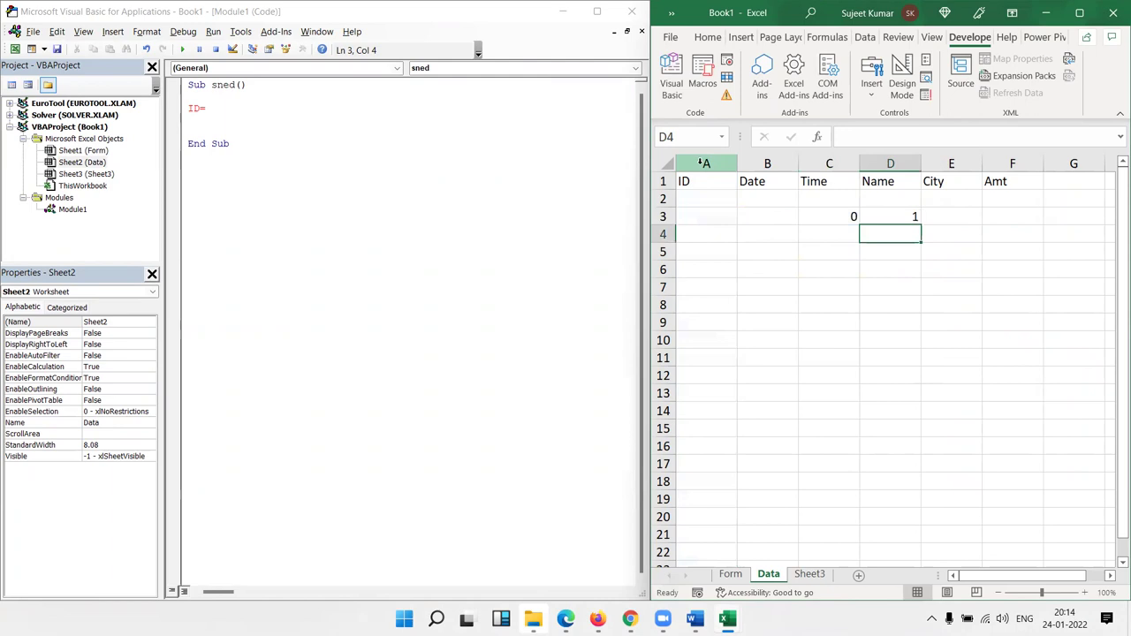
{"action": "left_click", "coordinate": [696, 198]}
{"action": "type", "text": "1"}
{"action": "key", "text": "Return"}
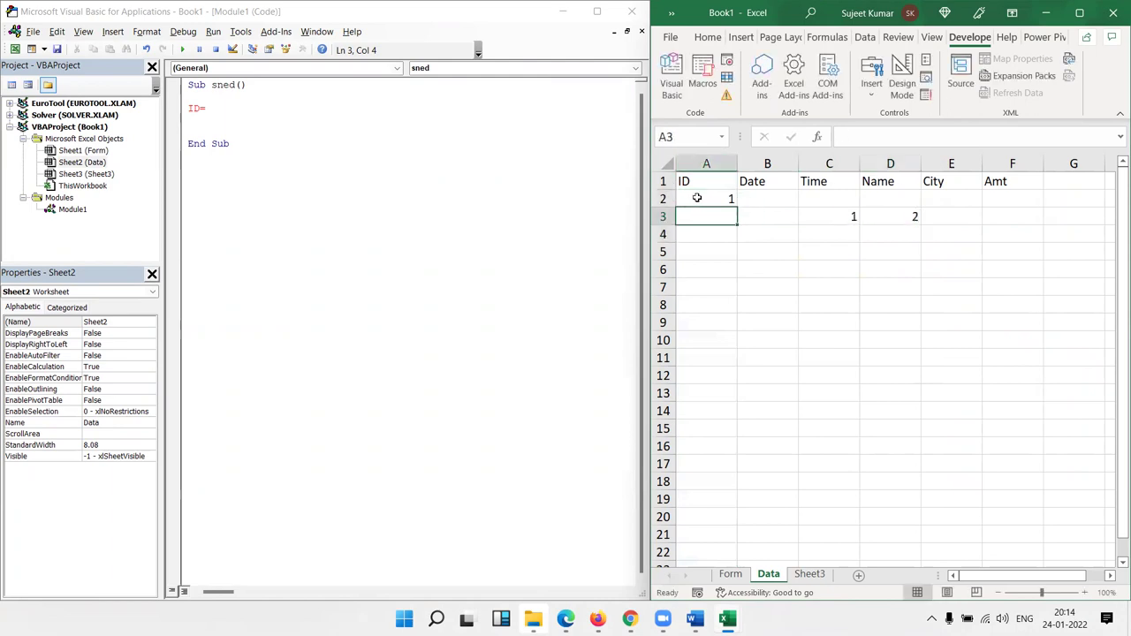
{"action": "type", "text": "2"}
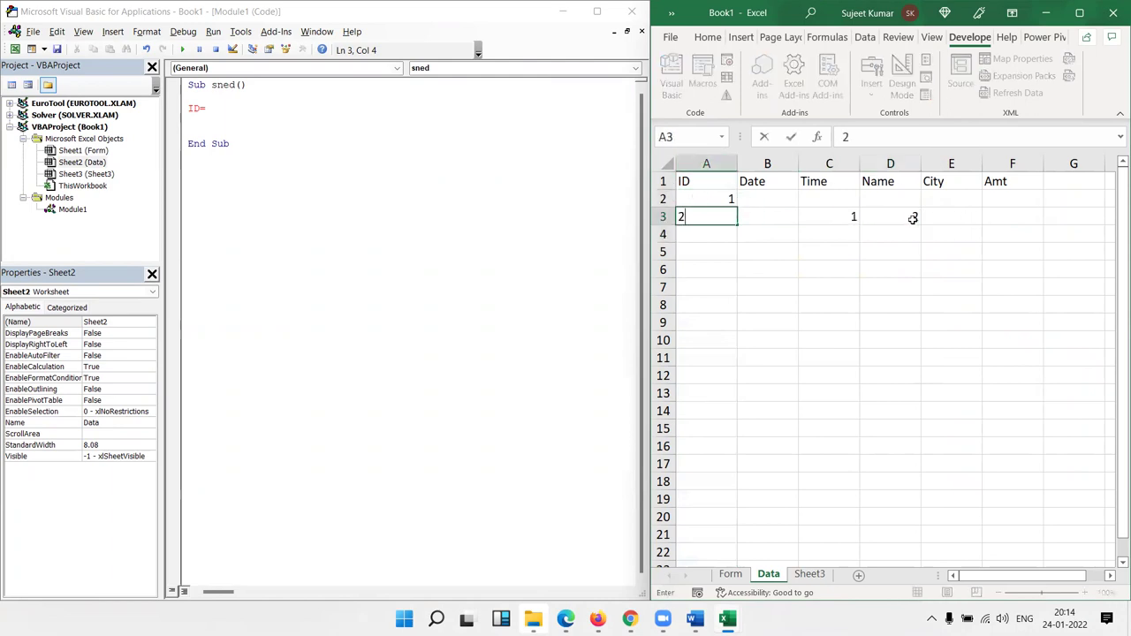
{"action": "key", "text": "Return"}
{"action": "left_click", "coordinate": [910, 220]}
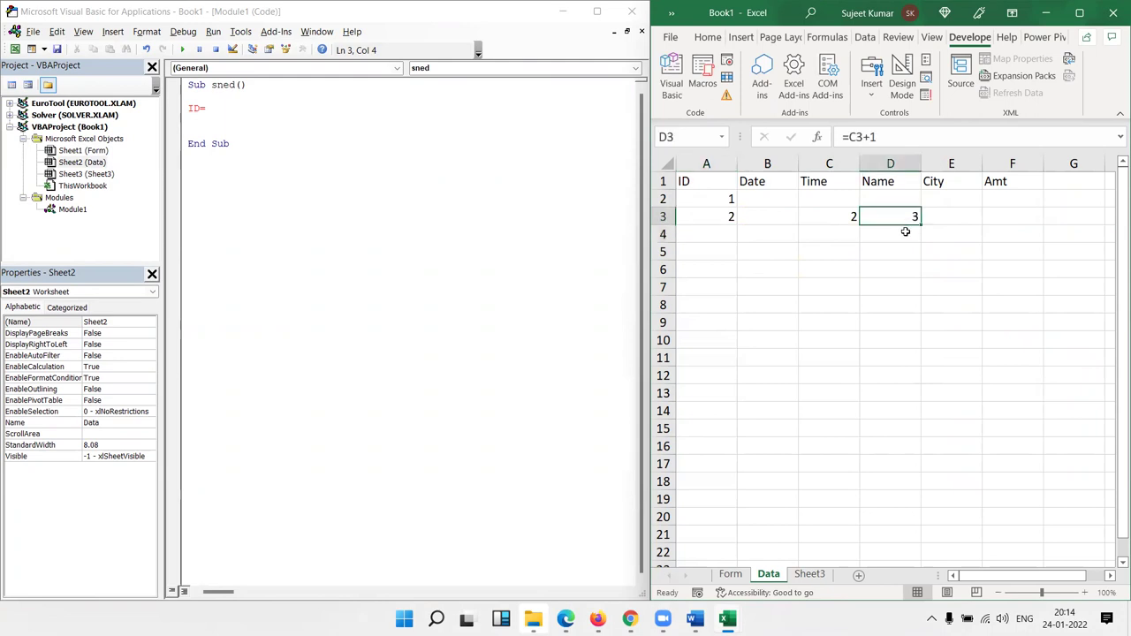
{"action": "double_click", "coordinate": [848, 216]}
{"action": "type", "text": "`"}
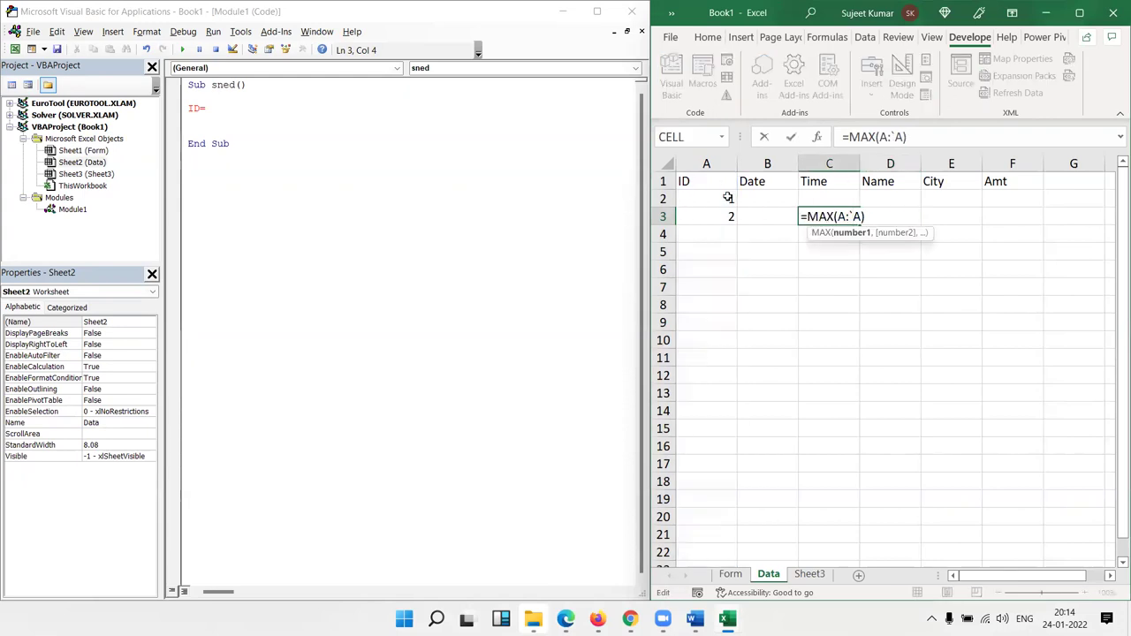
{"action": "key", "text": "Return"}
{"action": "key", "text": "Escape"}
{"action": "key", "text": "Escape"}
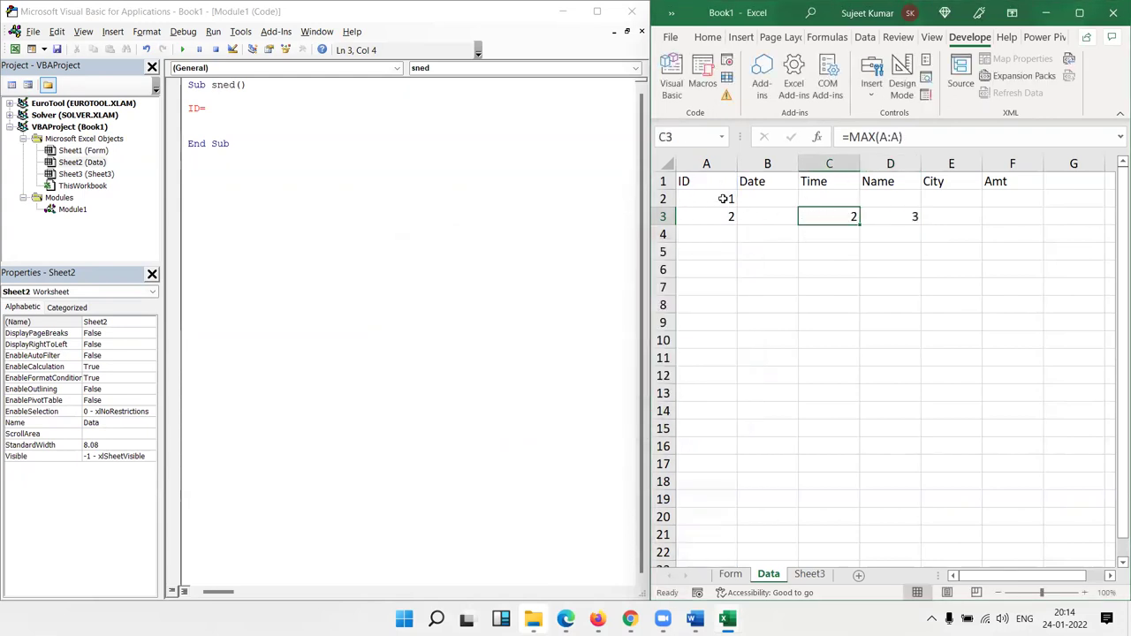
{"action": "left_click_drag", "start_coordinate": [720, 199], "coordinate": [886, 234]}
{"action": "key", "text": "Delete"}
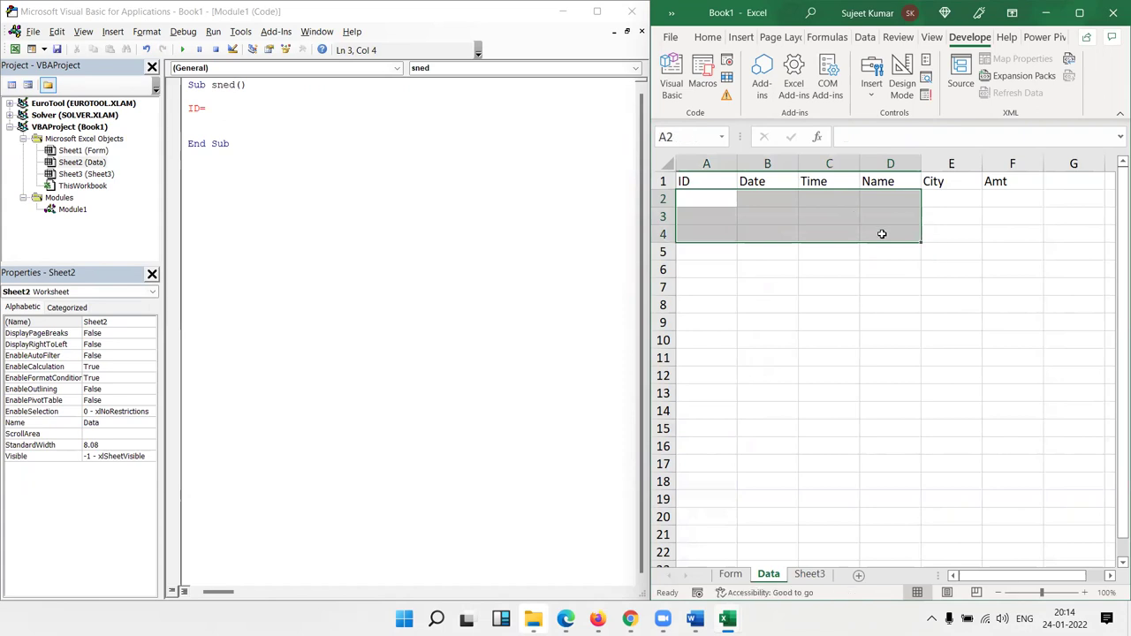
{"action": "left_click", "coordinate": [303, 118]}
{"action": "left_click", "coordinate": [275, 111]}
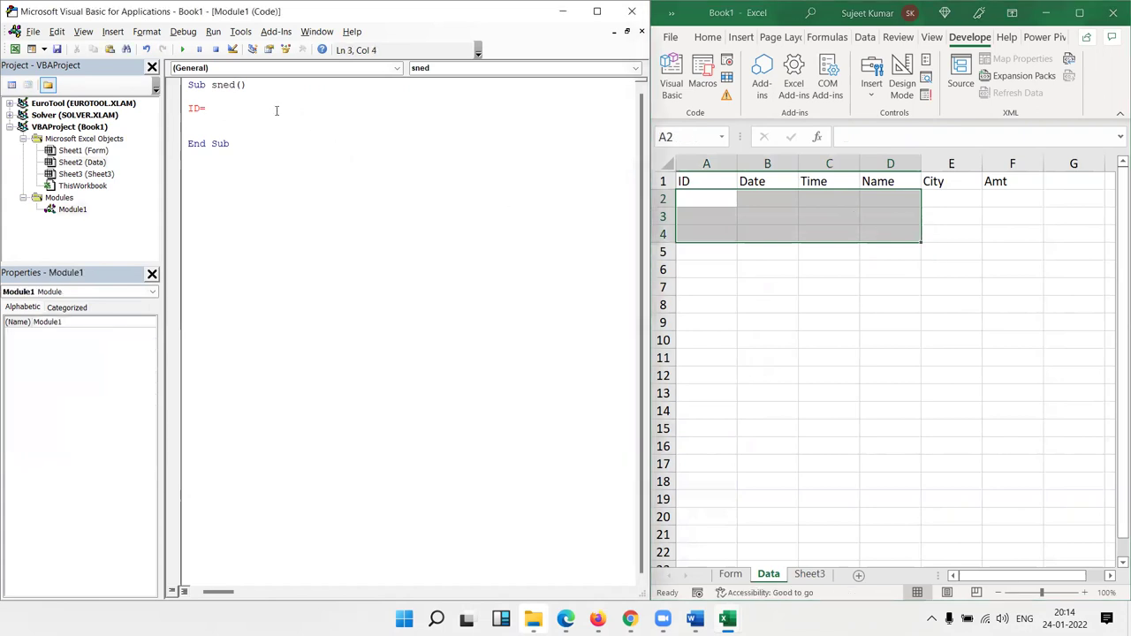
Step: Write ID = Application.WorksheetFunction.Max(Sheets("Data").Range("A:A")) using autocomplete
{"action": "type", "text": "max"}
{"action": "type", "text": "("}
{"action": "key", "text": "BackSpace"}
{"action": "key", "text": "BackSpace"}
{"action": "key", "text": "BackSpace"}
{"action": "key", "text": "BackSpace"}
{"action": "type", "text": "1en"}
{"action": "type", "text": "("}
{"action": "key", "text": "BackSpace"}
{"action": "key", "text": "BackSpace"}
{"action": "key", "text": "BackSpace"}
{"action": "key", "text": "BackSpace"}
{"action": "type", "text": "application."}
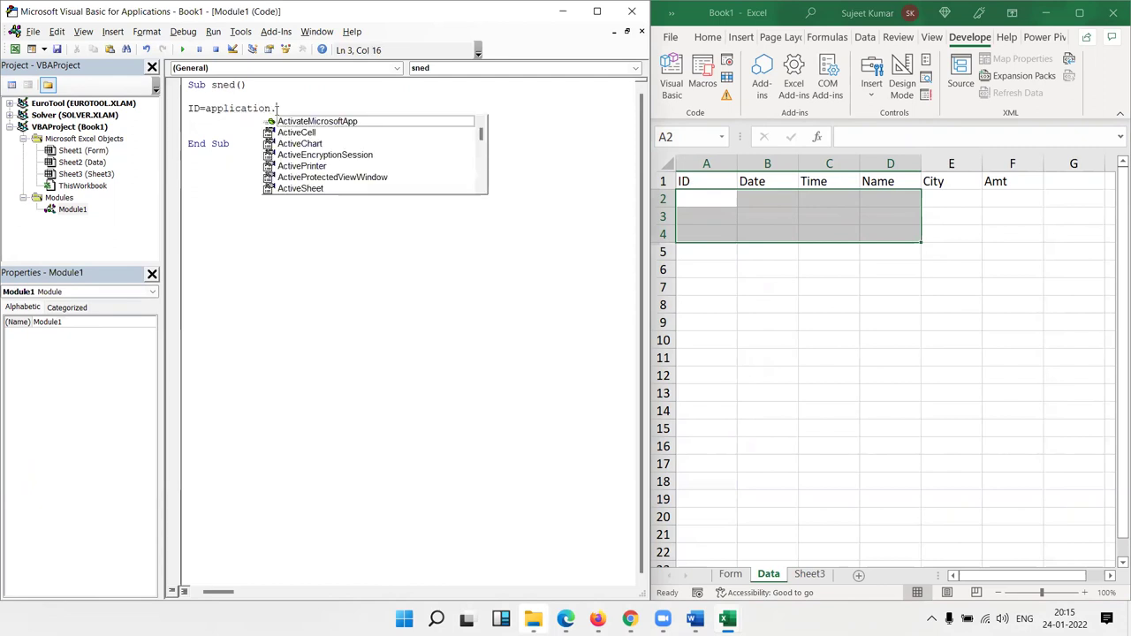
{"action": "type", "text": "wo"}
{"action": "key", "text": "Down"}
{"action": "key", "text": "Tab"}
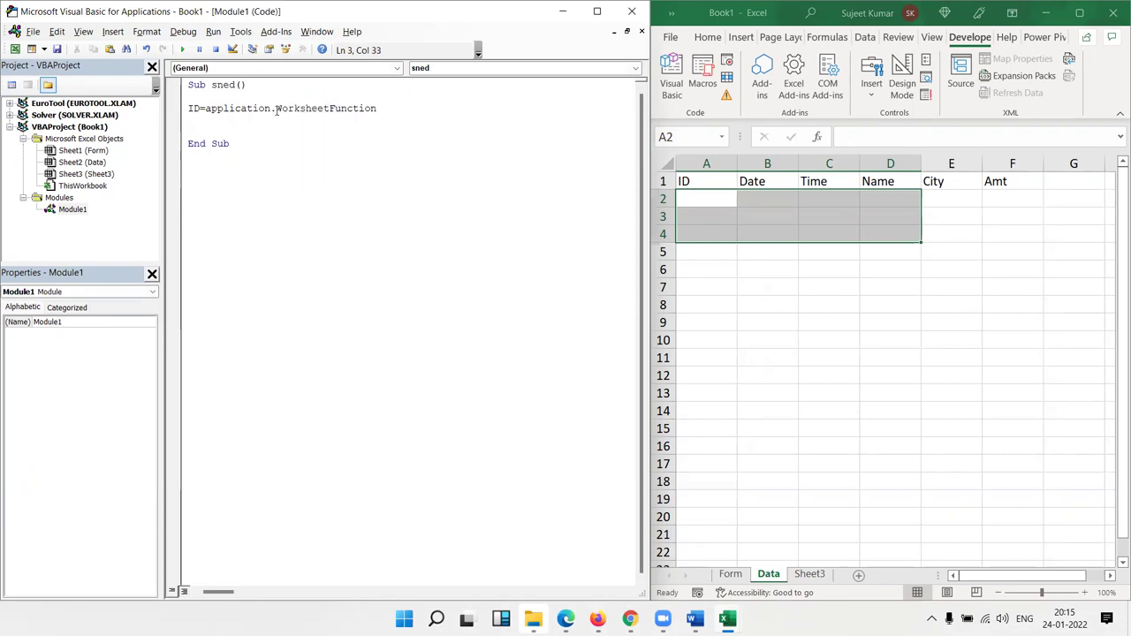
{"action": "type", "text": ".max"}
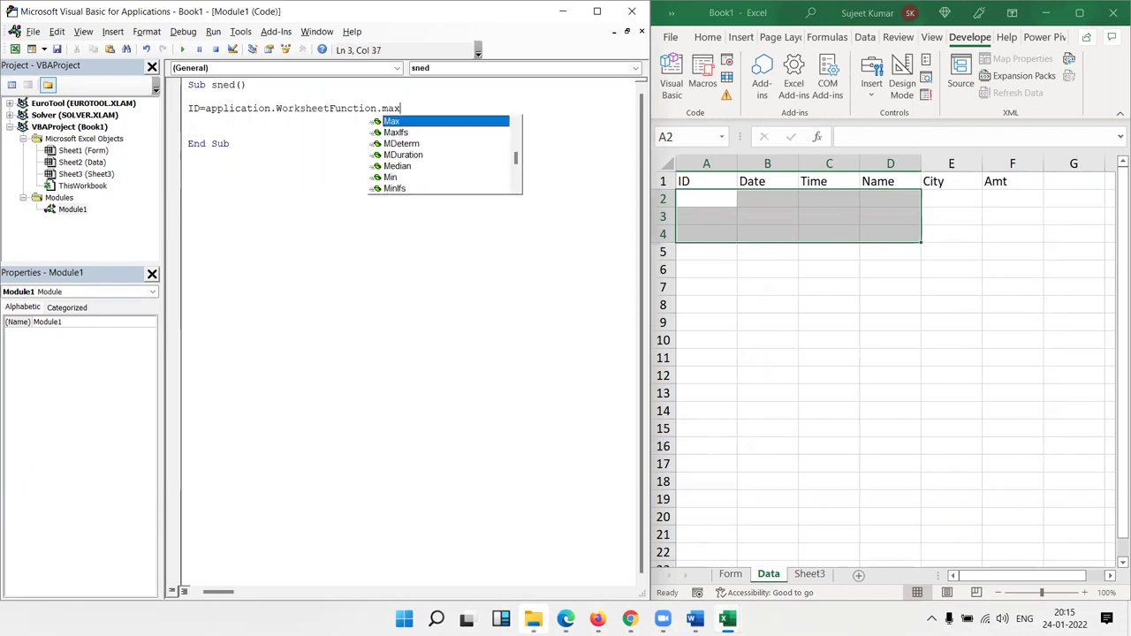
{"action": "key", "text": "Tab"}
{"action": "type", "text": "(sheeta"}
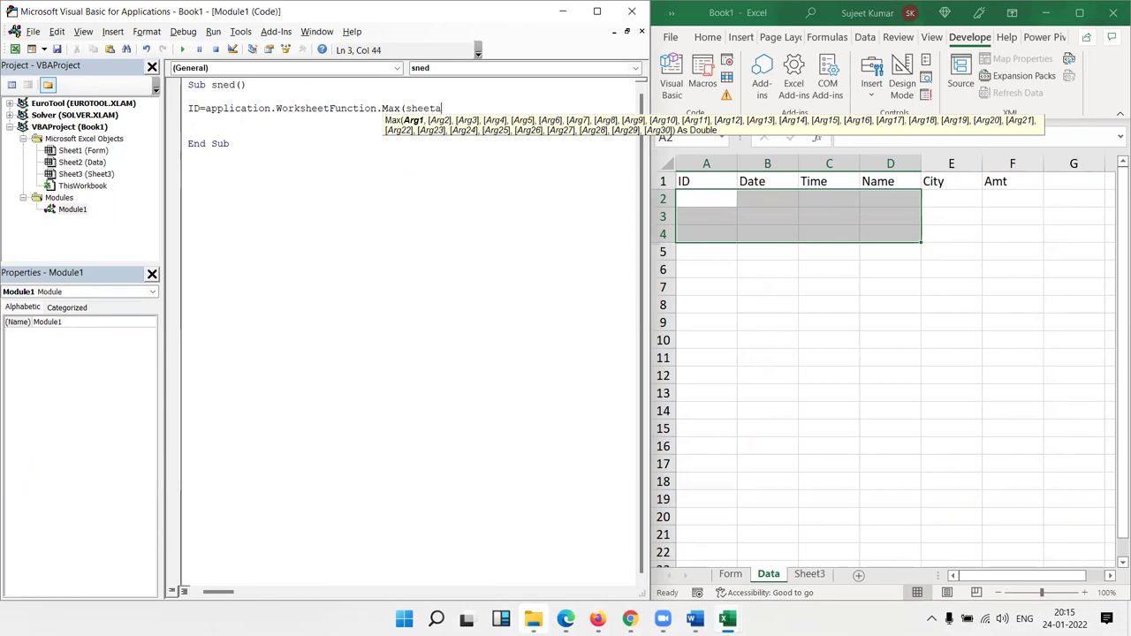
{"action": "key", "text": "BackSpace"}
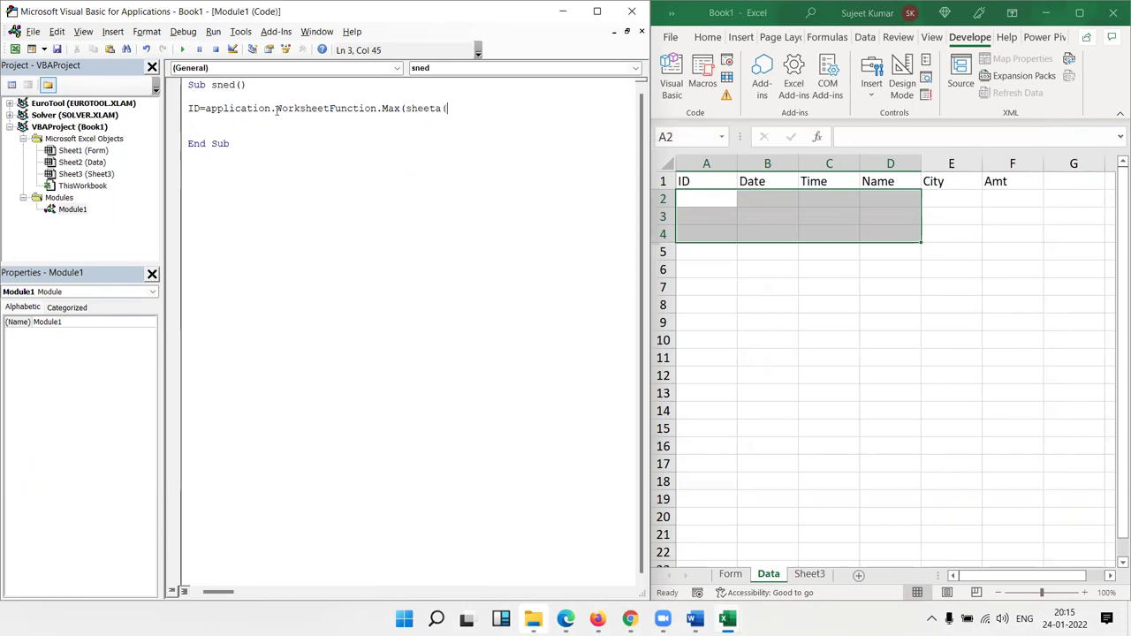
{"action": "type", "text": "s(\"Data\").range("}
{"action": "type", "text": "\"A:A\""}
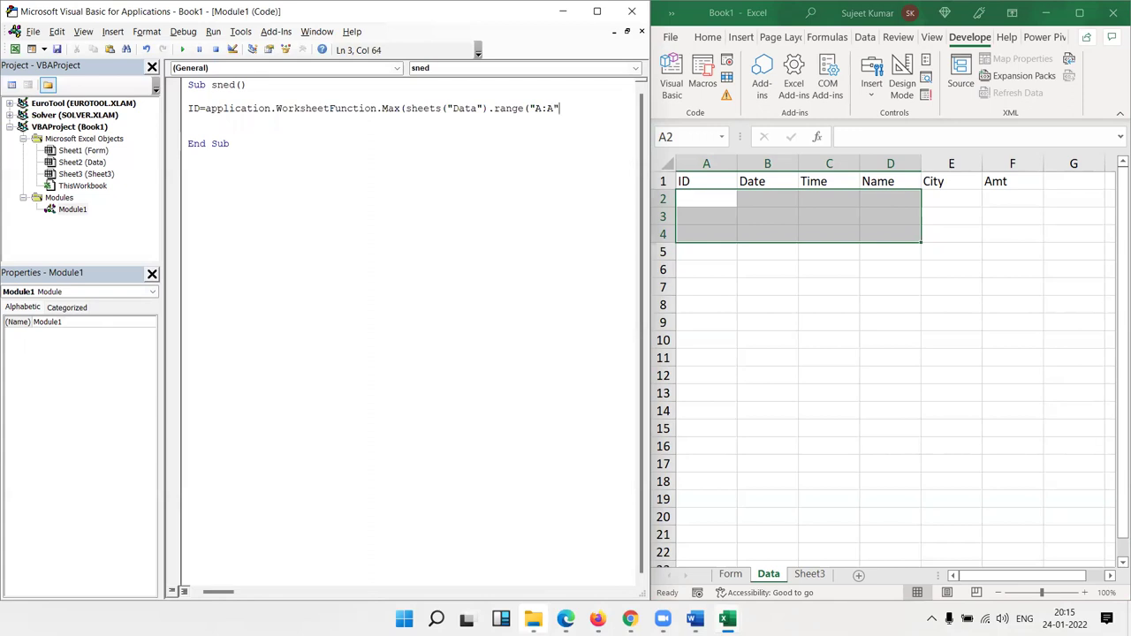
{"action": "type", "text": ")"}
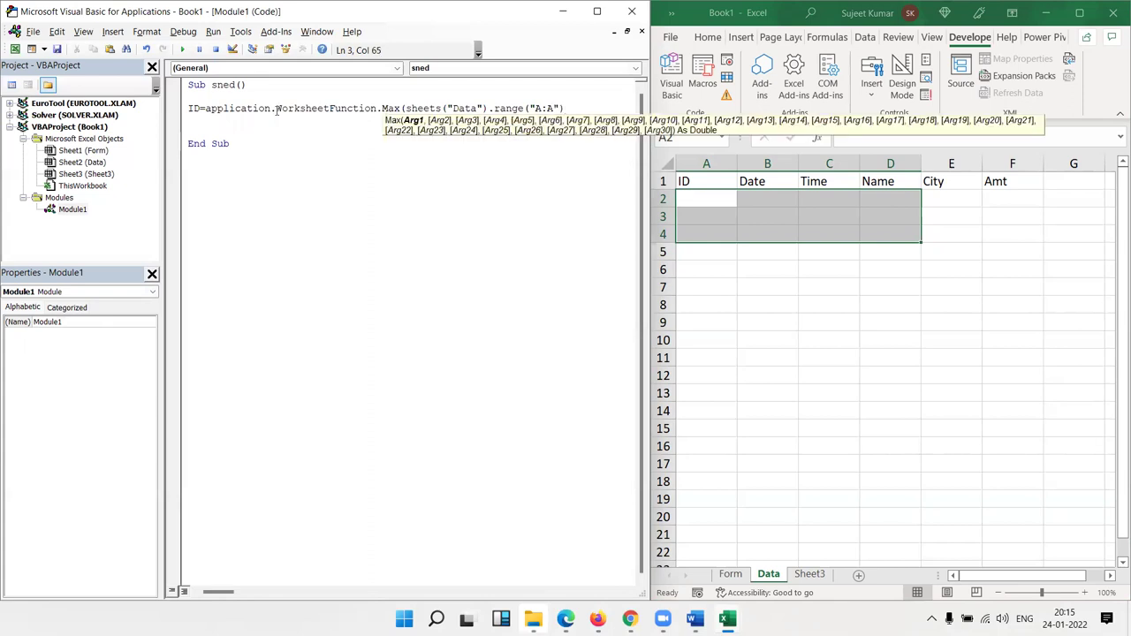
Step: Dismiss the compile error, clear the Data sheet selection, and add blank lines before End Sub
{"action": "left_click", "coordinate": [333, 177]}
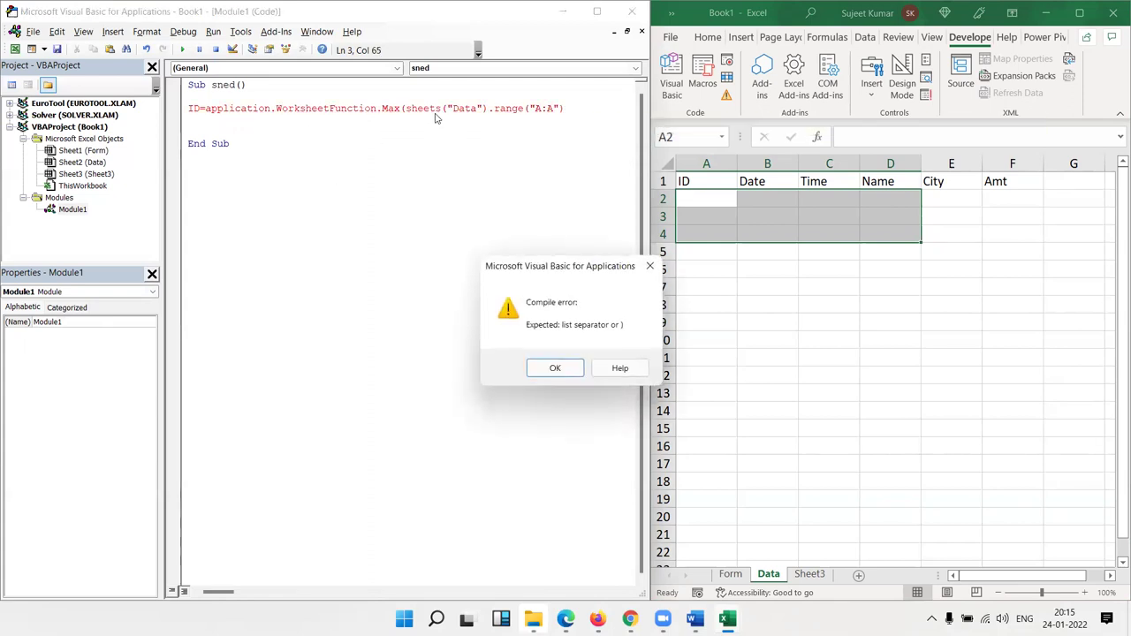
{"action": "key", "text": "Return"}
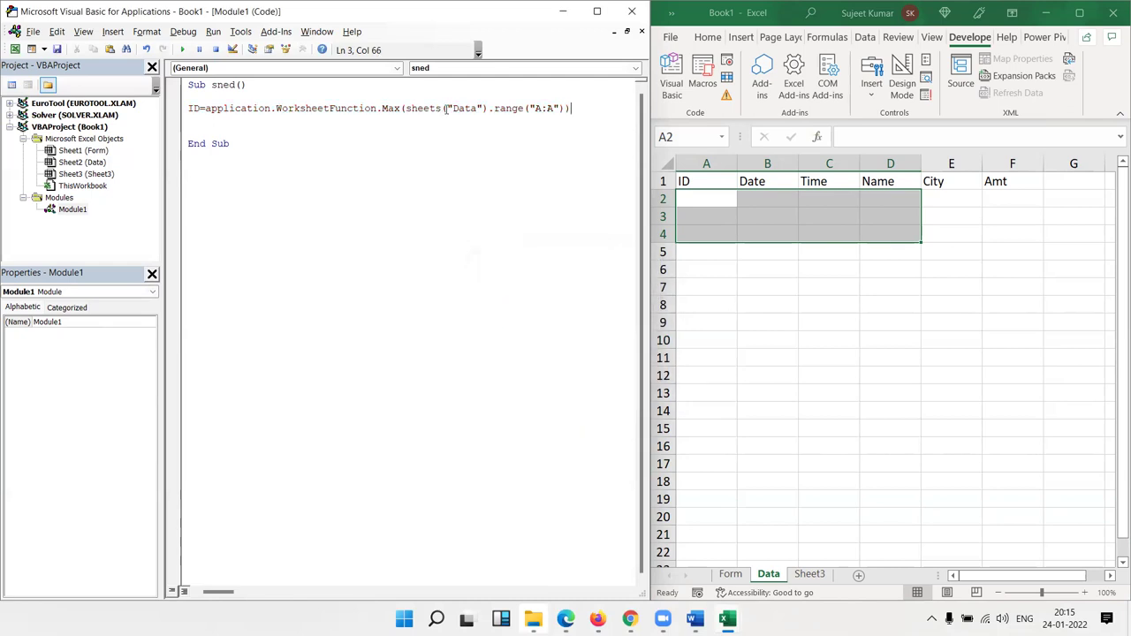
{"action": "left_click", "coordinate": [731, 198]}
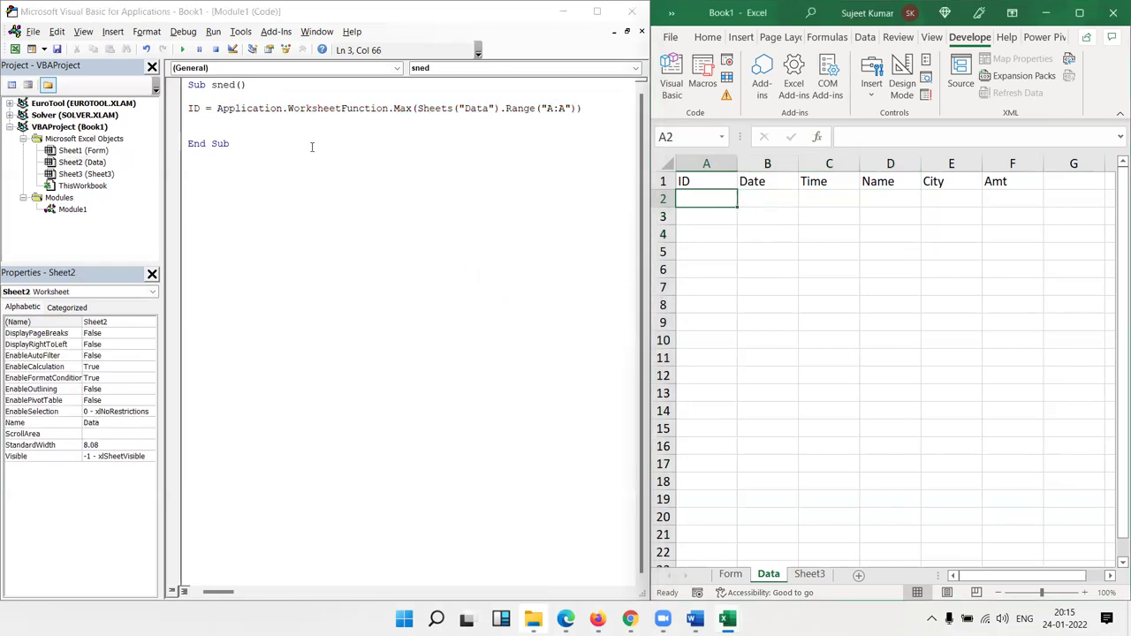
{"action": "left_click", "coordinate": [209, 134]}
{"action": "key", "text": "Return"}
{"action": "key", "text": "Return"}
{"action": "key", "text": "Return"}
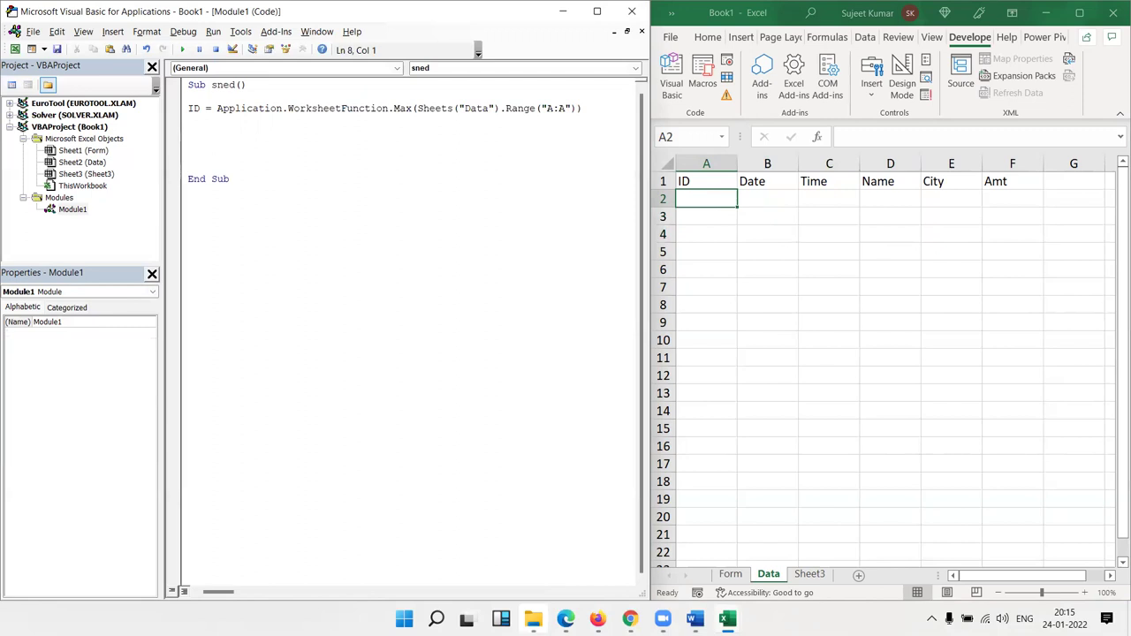
Step: Add the line Range("A65000").End(xlUp).Offset(1, 0).Value = ID + 1 to the macro
{"action": "type", "text": "range"}
{"action": "type", "text": "(\"A65000\""}
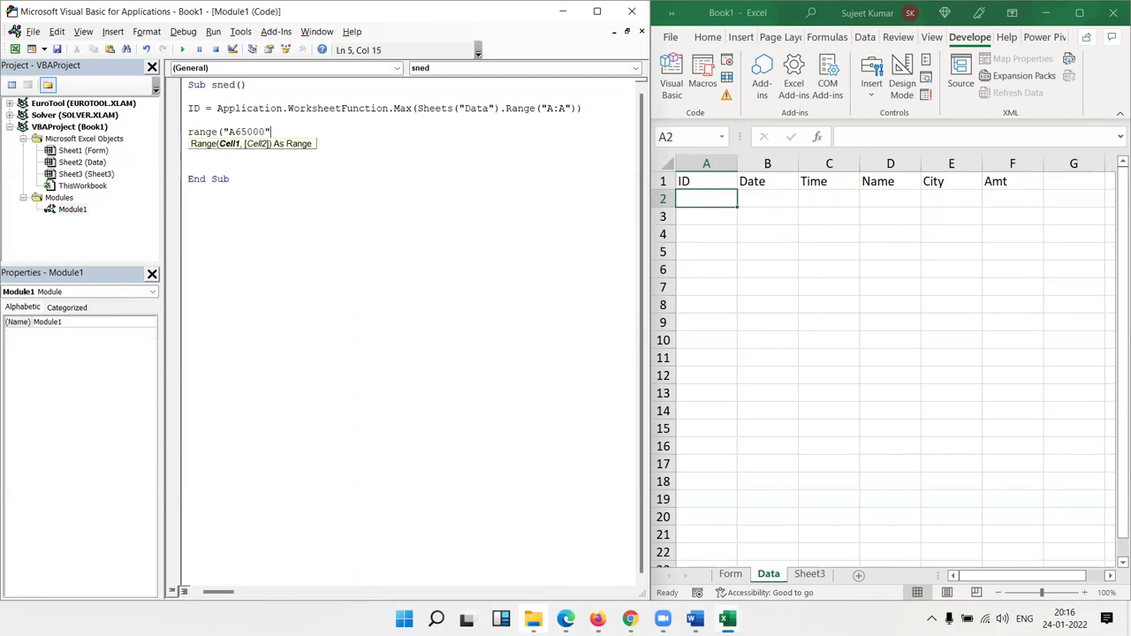
{"action": "type", "text": ").end("}
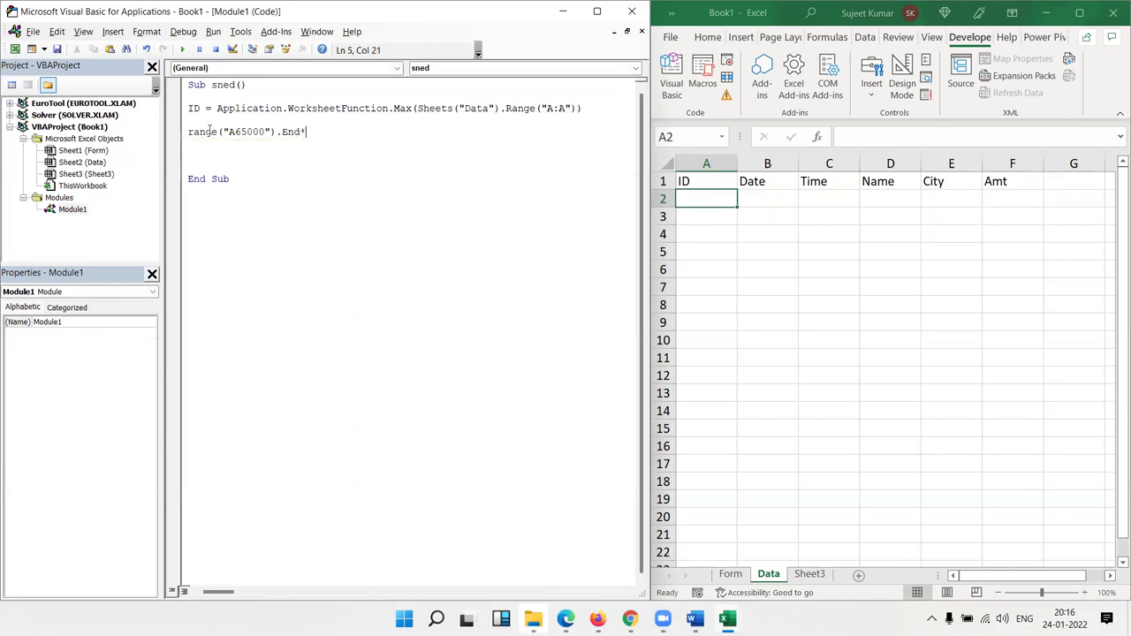
{"action": "key", "text": "BackSpace"}
{"action": "type", "text": "("}
{"action": "key", "text": "BackSpace"}
{"action": "type", "text": "("}
{"action": "key", "text": "Down"}
{"action": "key", "text": "Down"}
{"action": "key", "text": "Down"}
{"action": "key", "text": "Tab"}
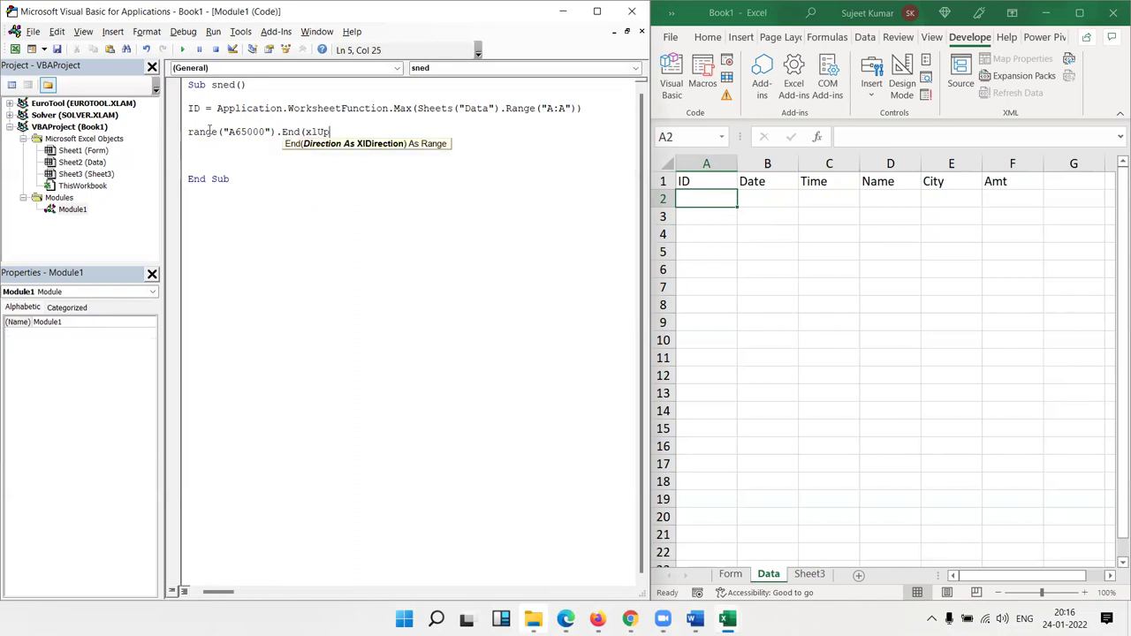
{"action": "type", "text": ")."}
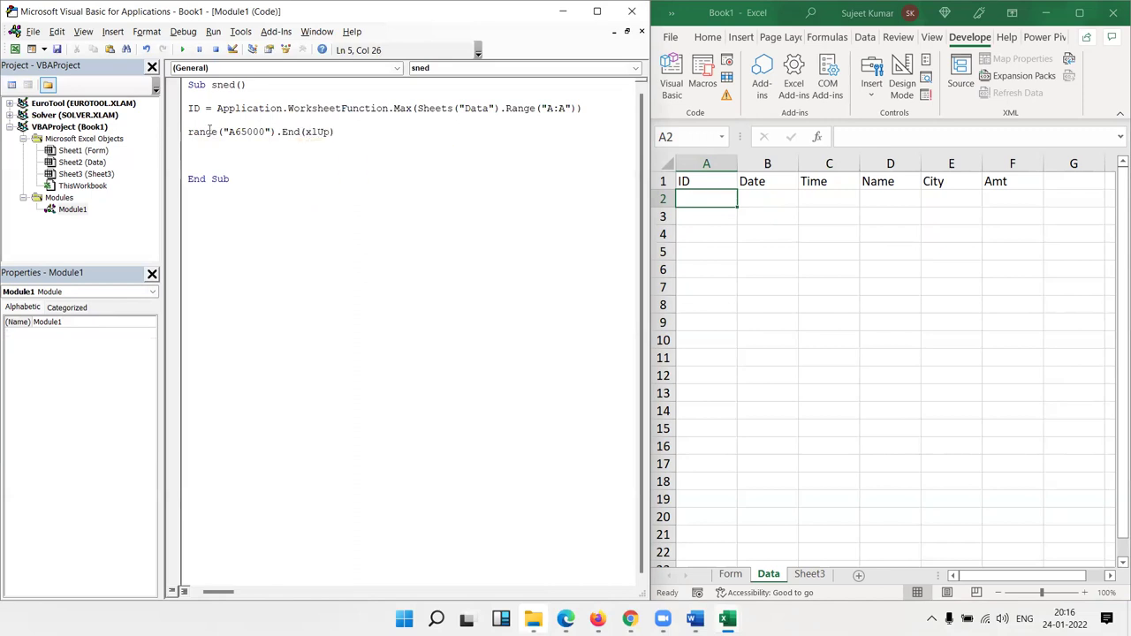
{"action": "type", "text": "of"}
{"action": "key", "text": "Tab"}
{"action": "type", "text": "("}
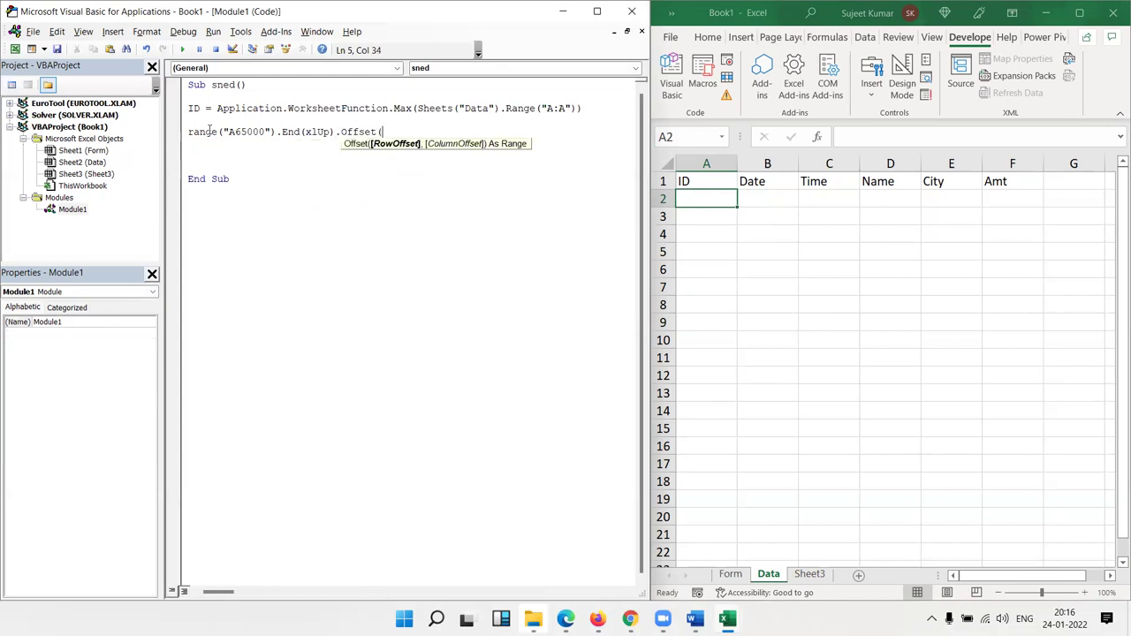
{"action": "type", "text": "1,0"}
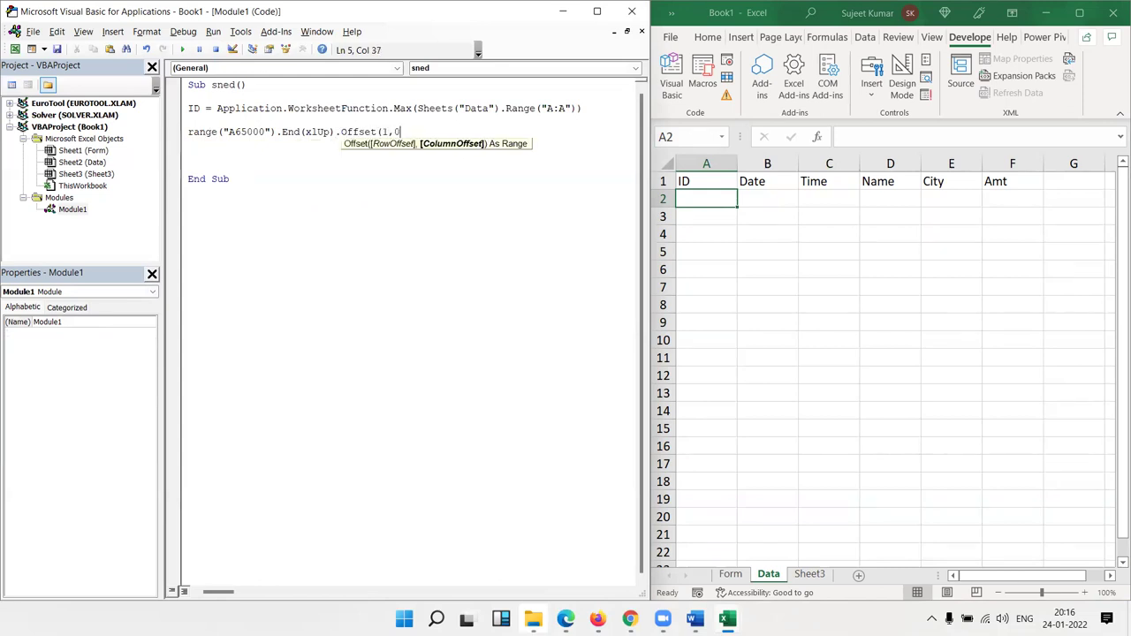
{"action": "type", "text": ").v"}
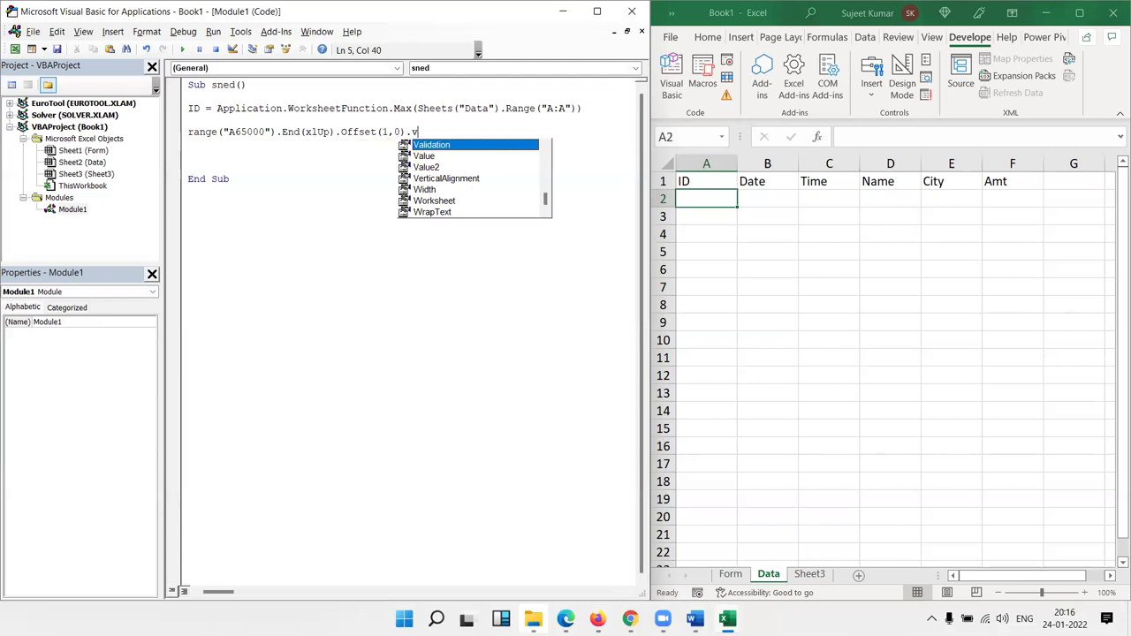
{"action": "key", "text": "Tab"}
{"action": "type", "text": "= id"}
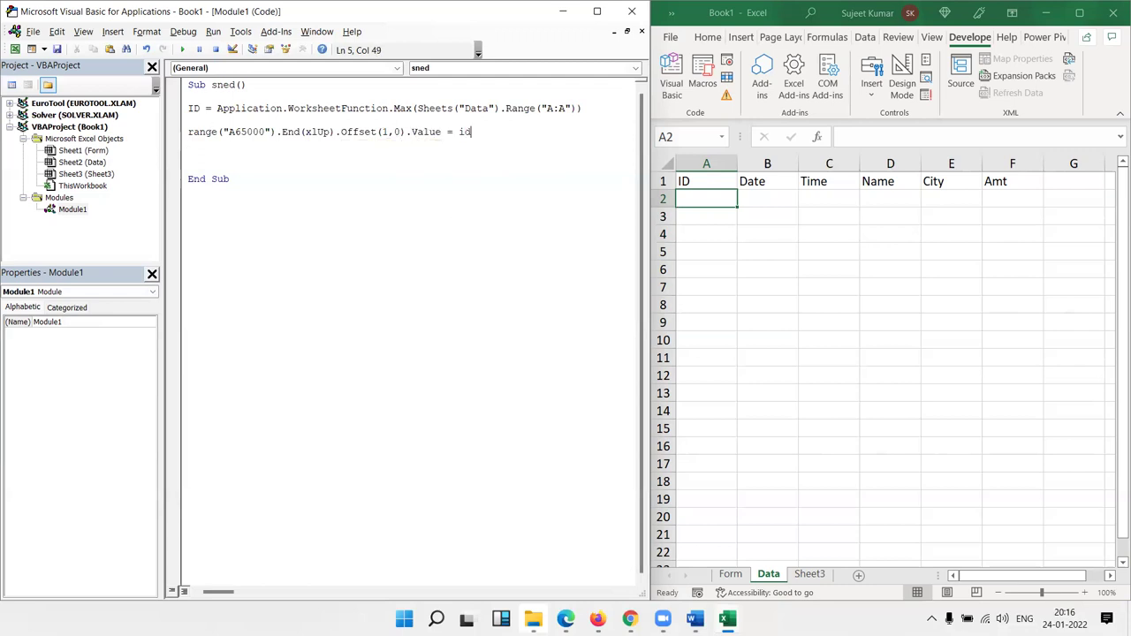
{"action": "type", "text": "+1"}
{"action": "key", "text": "Return"}
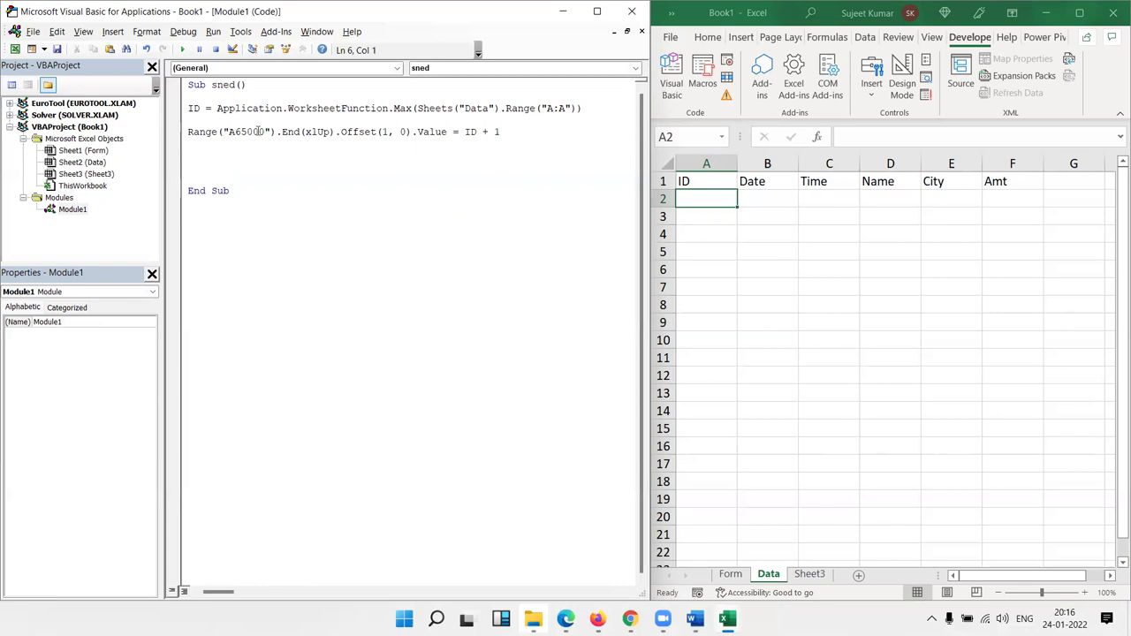
Step: Try the references sned and A65000 in Excel's Name Box and dismiss the warning
{"action": "key", "text": "alt+F11"}
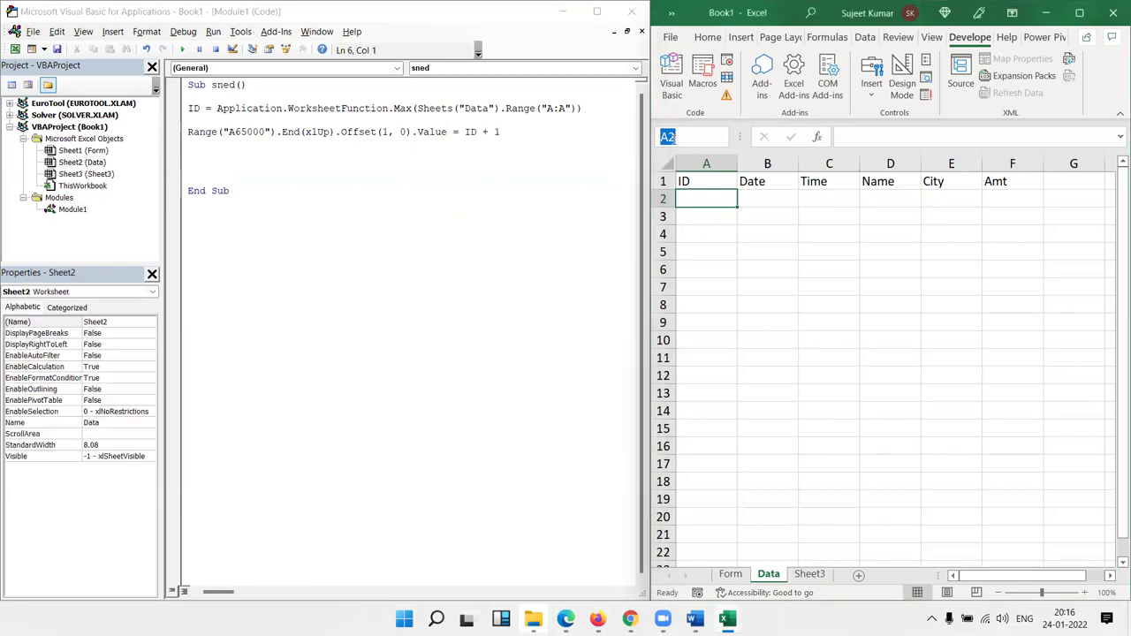
{"action": "left_click", "coordinate": [693, 137]}
{"action": "type", "text": "6sned"}
{"action": "key", "text": "Return"}
{"action": "key", "text": "Return"}
{"action": "left_click", "coordinate": [664, 135]}
{"action": "type", "text": "a65000"}
{"action": "key", "text": "Return"}
{"action": "left_click", "coordinate": [664, 133]}
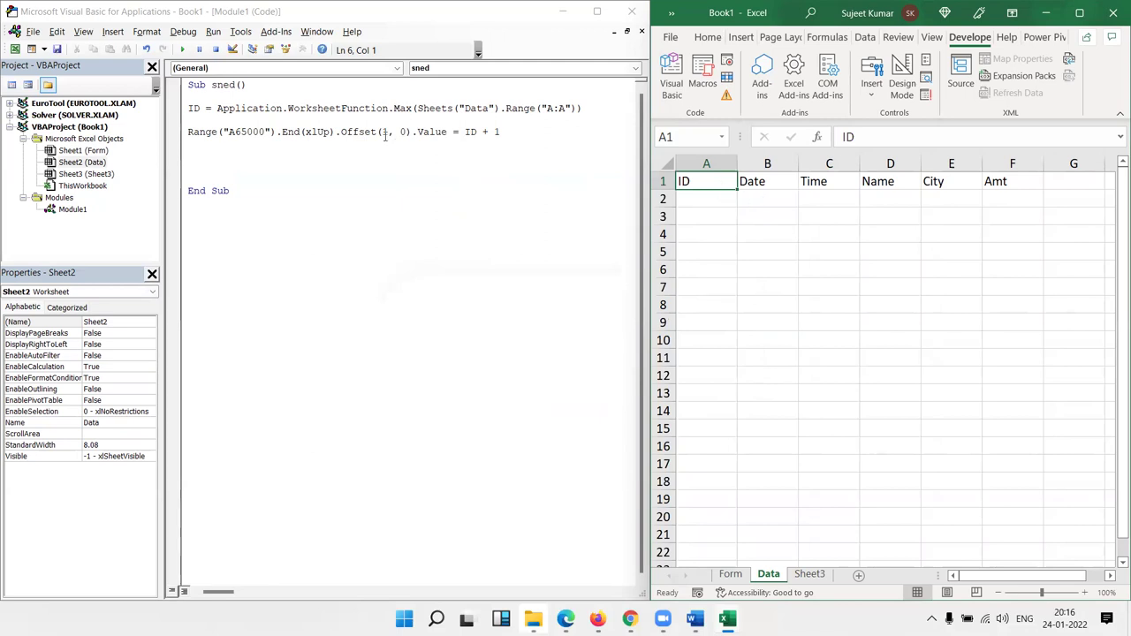
{"action": "left_click", "coordinate": [383, 132]}
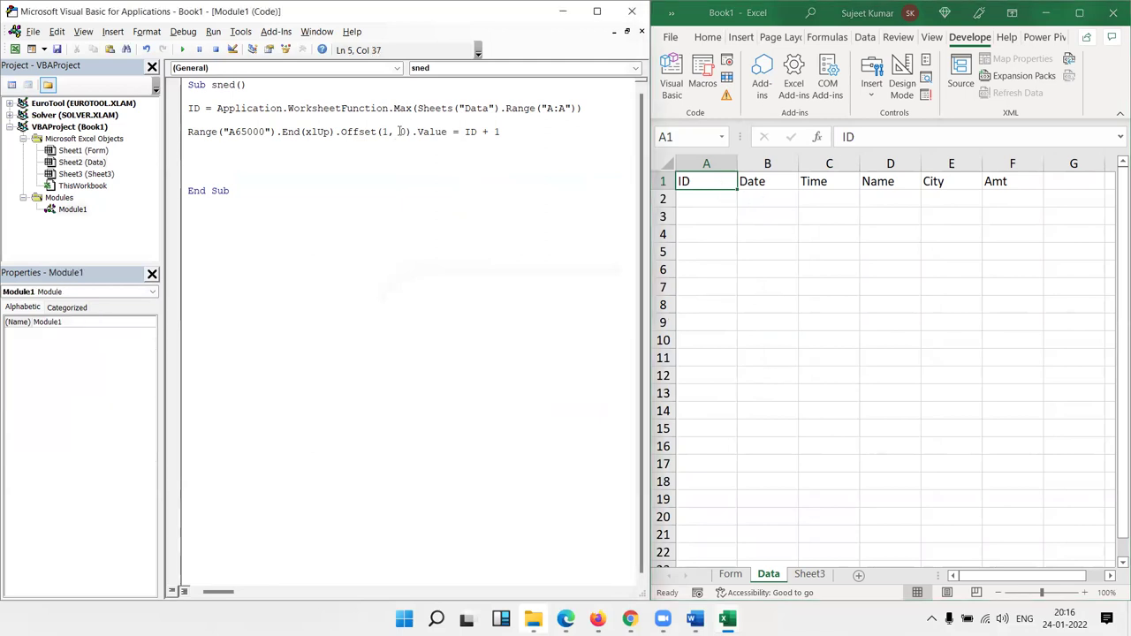
Step: Enter 1 in cell A2 of the Data sheet
{"action": "left_click", "coordinate": [702, 181]}
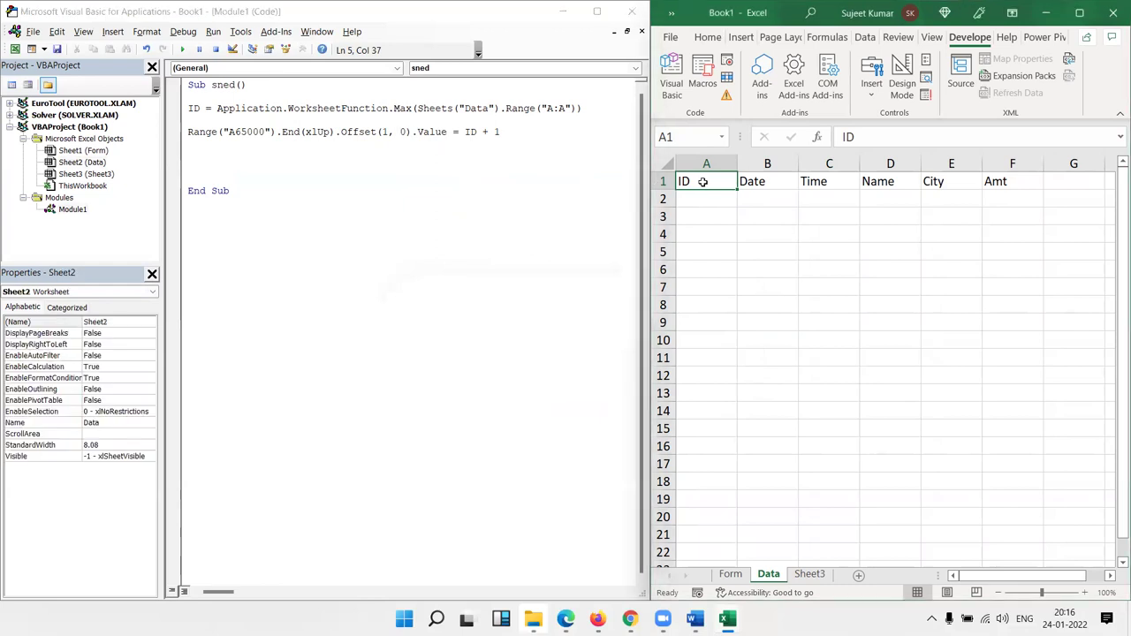
{"action": "key", "text": "Down"}
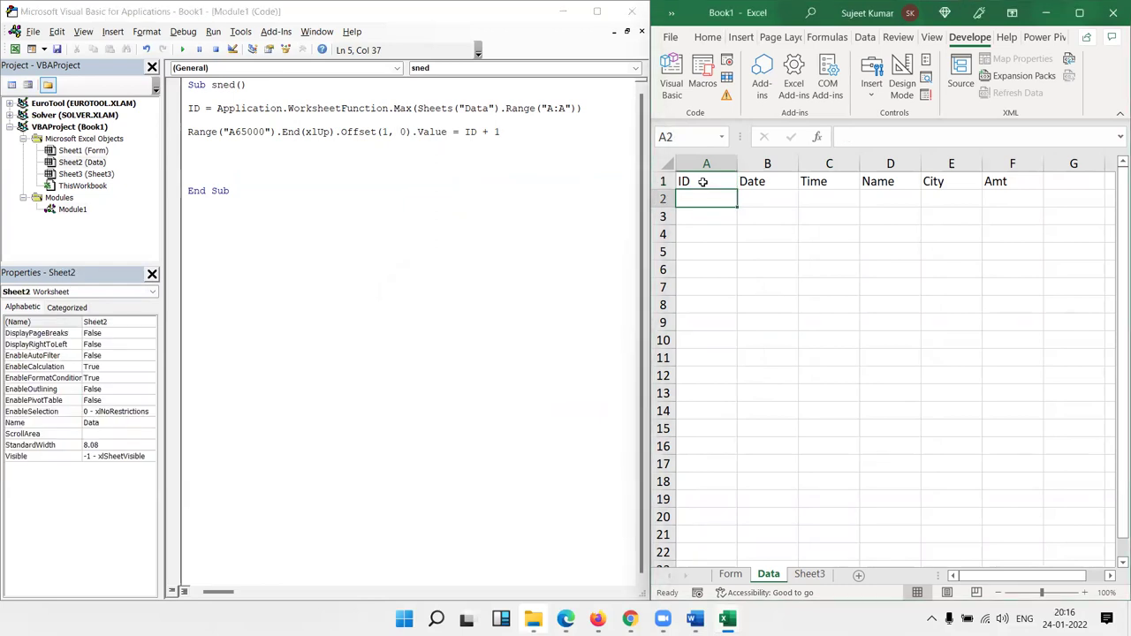
{"action": "type", "text": "1"}
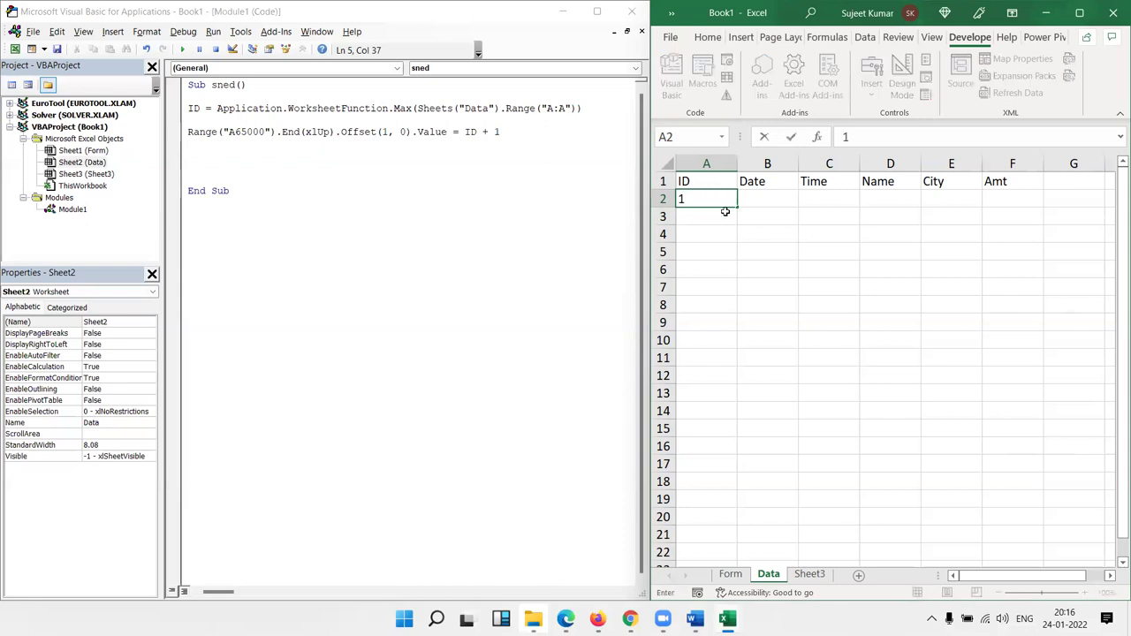
{"action": "key", "text": "Return"}
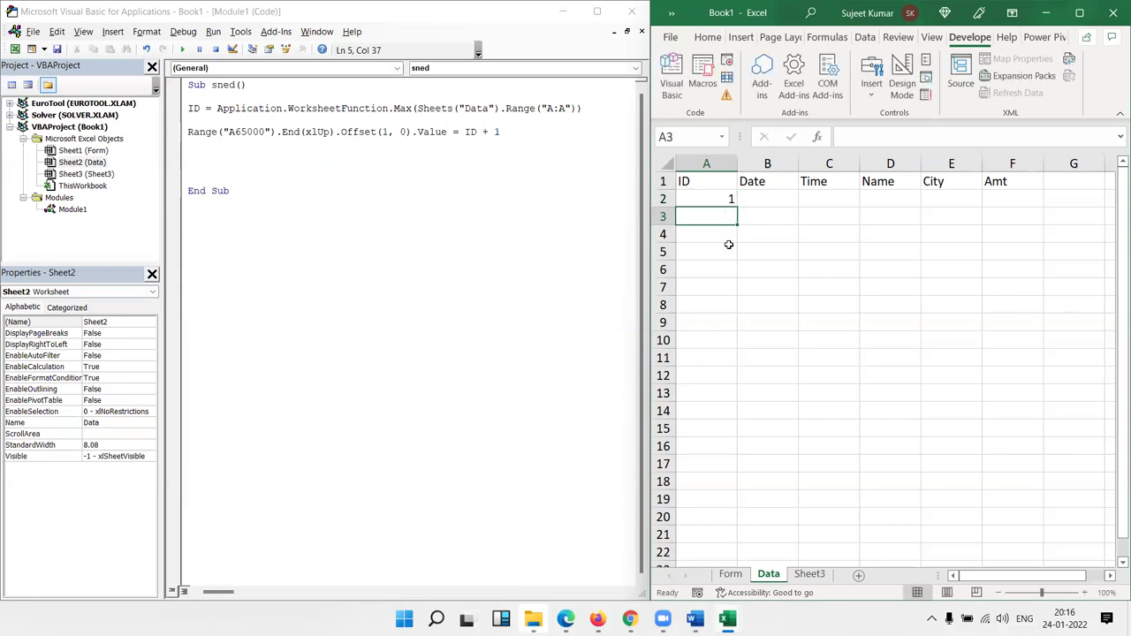
Step: Prefix the Range line with Sheets("Data"). so it targets the Data sheet
{"action": "left_click", "coordinate": [185, 130]}
{"action": "type", "text": "sheets"}
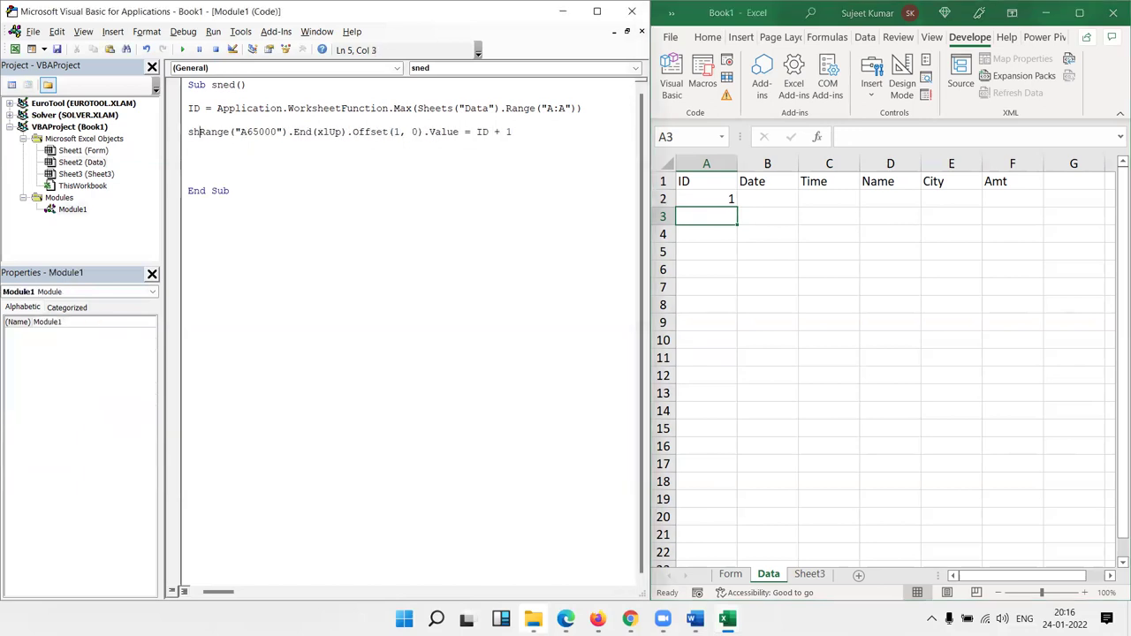
{"action": "type", "text": "("}
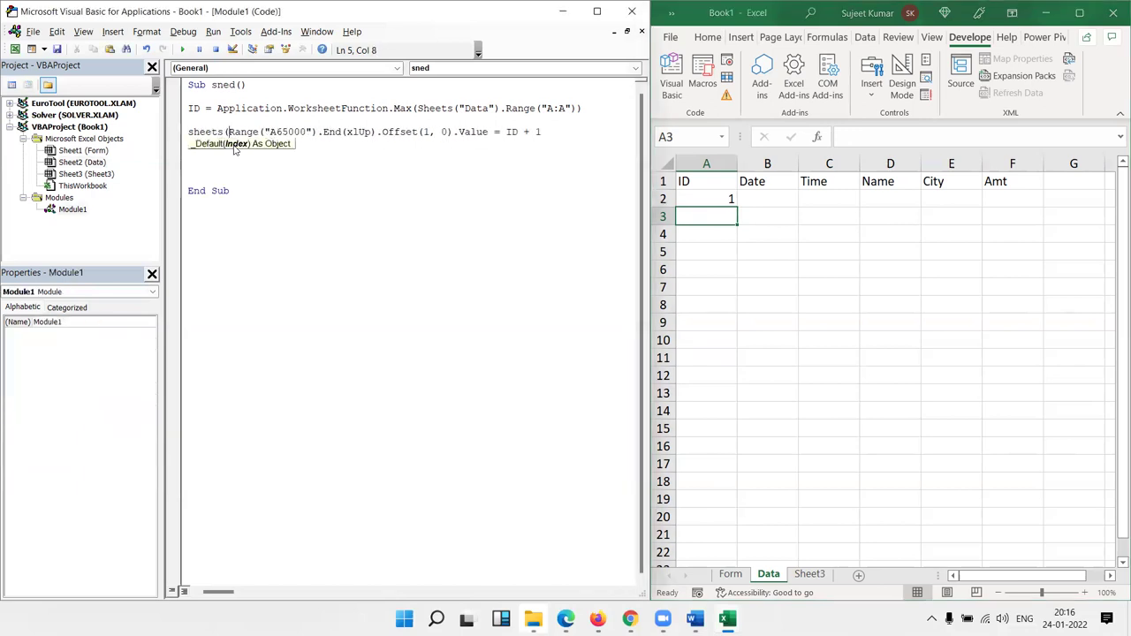
{"action": "type", "text": "\"adta"}
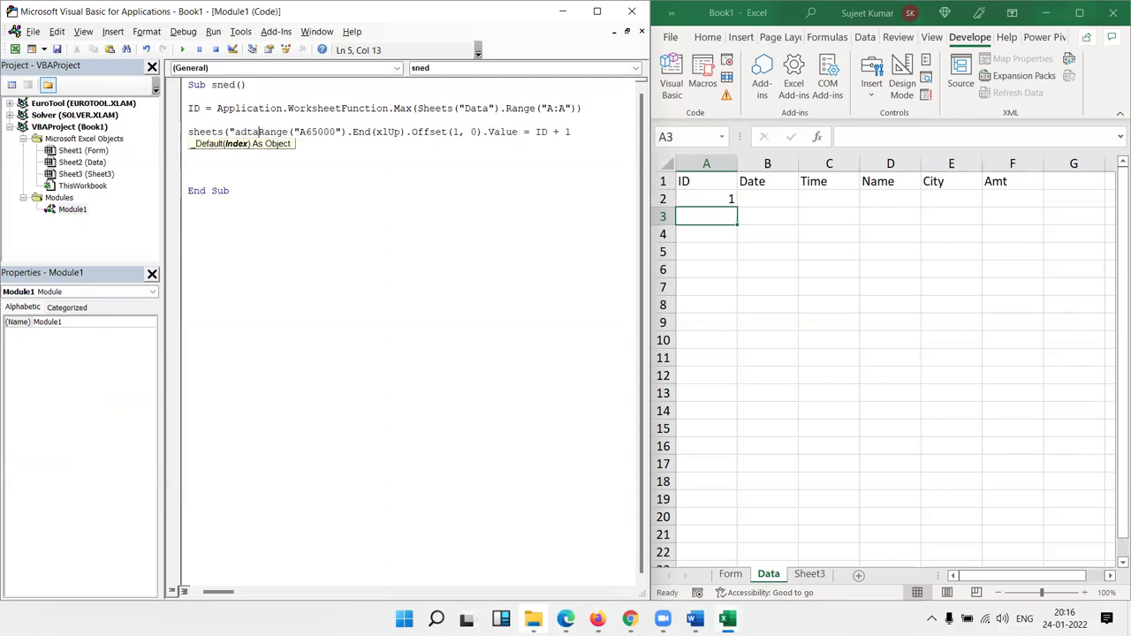
{"action": "key", "text": "BackSpace"}
{"action": "key", "text": "BackSpace"}
{"action": "key", "text": "BackSpace"}
{"action": "type", "text": "data"}
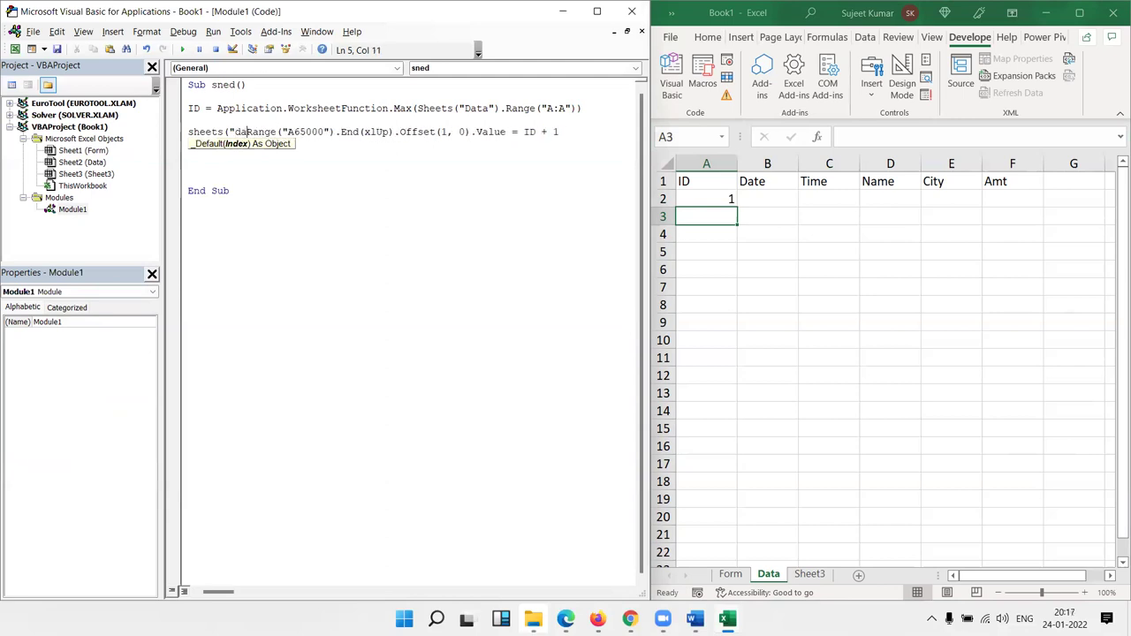
{"action": "type", "text": "\""}
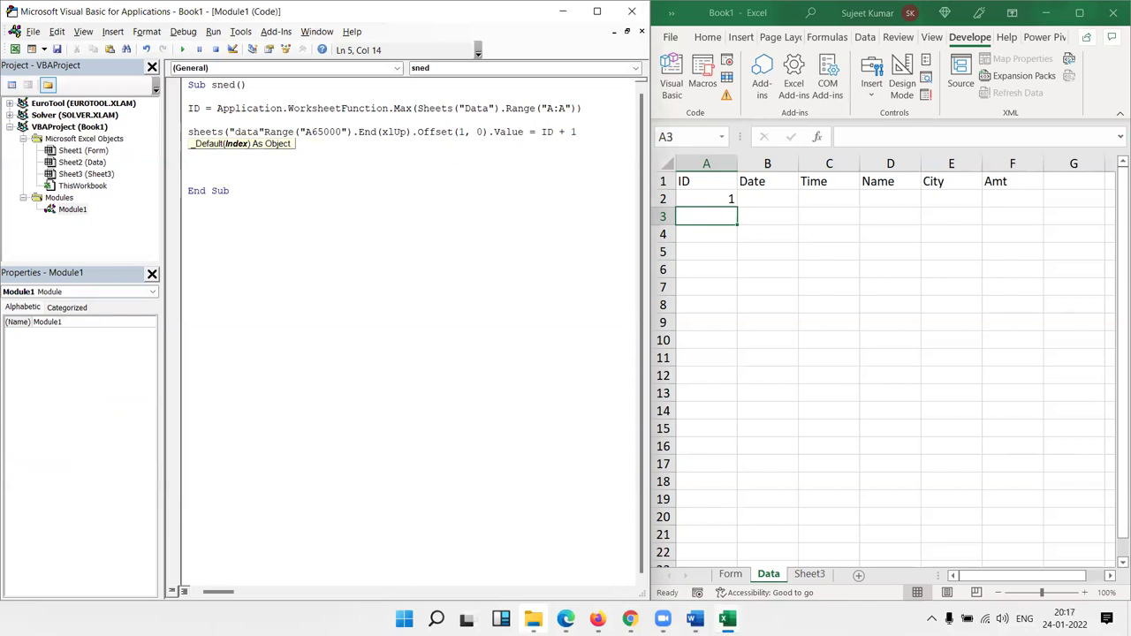
{"action": "type", "text": ")."}
{"action": "left_click", "coordinate": [250, 168]}
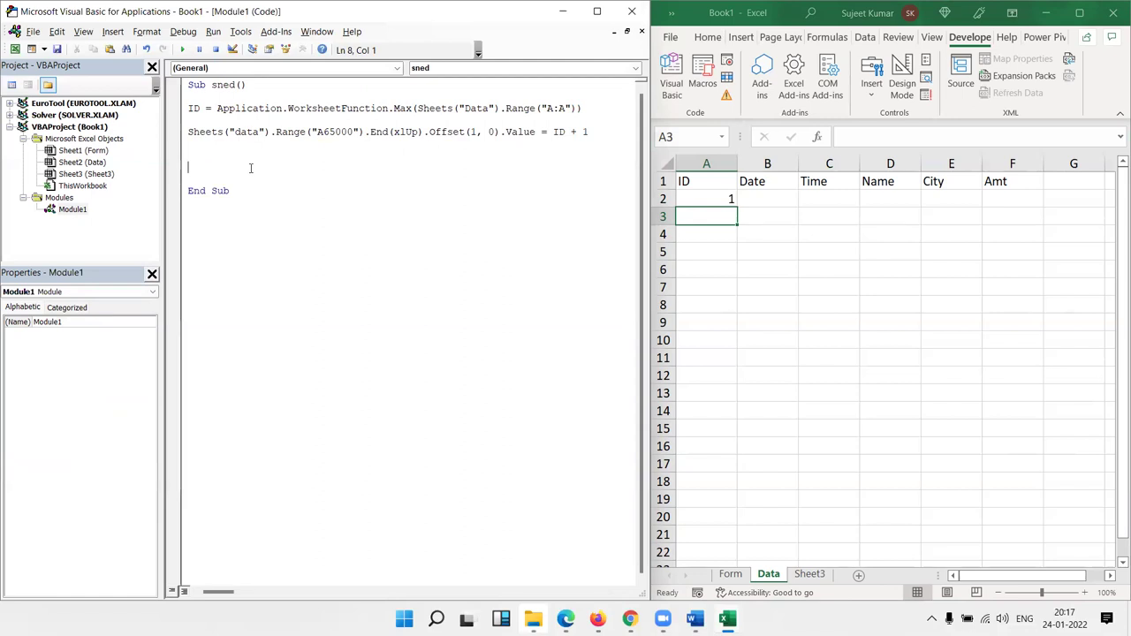
Step: Duplicate the Sheets line and change the copy's offset to (0, 1)
{"action": "key", "text": "Up"}
{"action": "key", "text": "shift+End"}
{"action": "key", "text": "ctrl+c"}
{"action": "key", "text": "ctrl+v"}
{"action": "key", "text": "ctrl+v"}
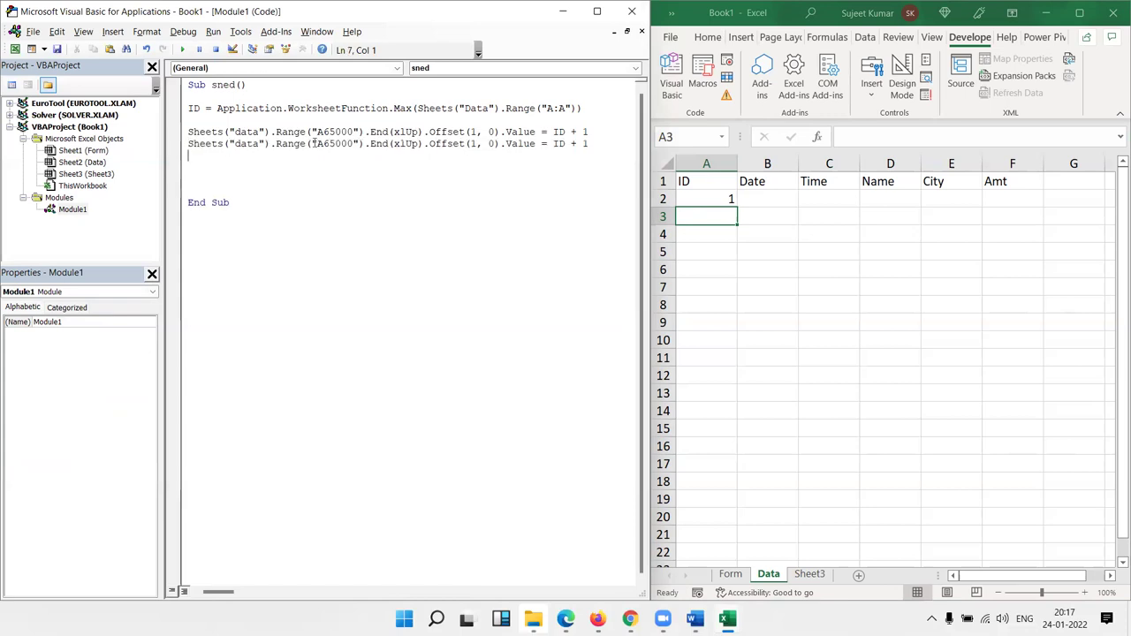
{"action": "double_click", "coordinate": [470, 143]}
{"action": "type", "text": "0"}
{"action": "key", "text": "Right"}
{"action": "key", "text": "Right"}
{"action": "type", "text": "1"}
{"action": "key", "text": "Delete"}
Step: Replace ID + 1 with Date on the duplicated line
{"action": "key", "text": "Down"}
{"action": "key", "text": "Down"}
{"action": "key", "text": "Down"}
{"action": "left_click_drag", "start_coordinate": [553, 144], "coordinate": [593, 144]}
{"action": "type", "text": "Date"}
{"action": "left_click", "coordinate": [577, 171]}
{"action": "left_click", "coordinate": [516, 216]}
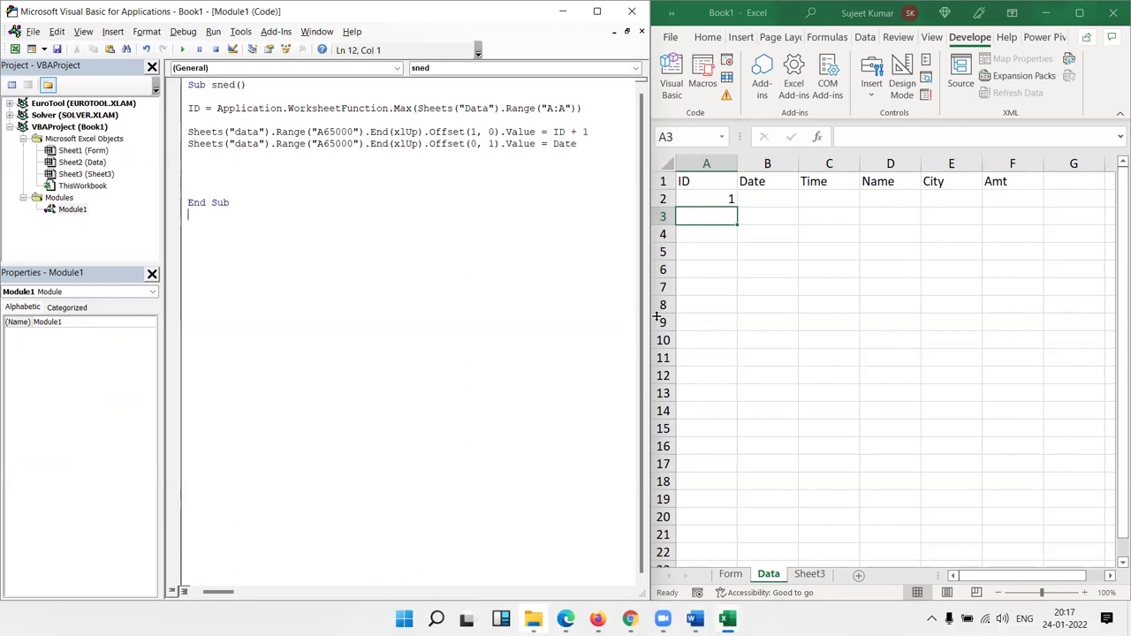
{"action": "left_click", "coordinate": [698, 532]}
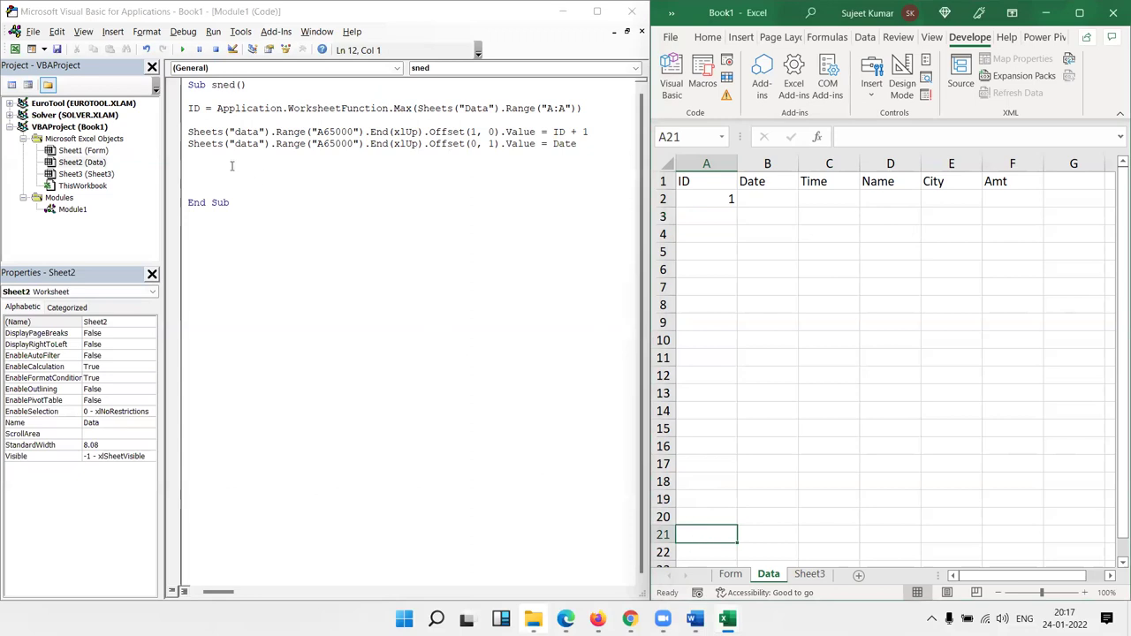
Step: Check the ID in A2 and the Date cell beside it on the Data sheet
{"action": "key", "text": "ctrl+Up"}
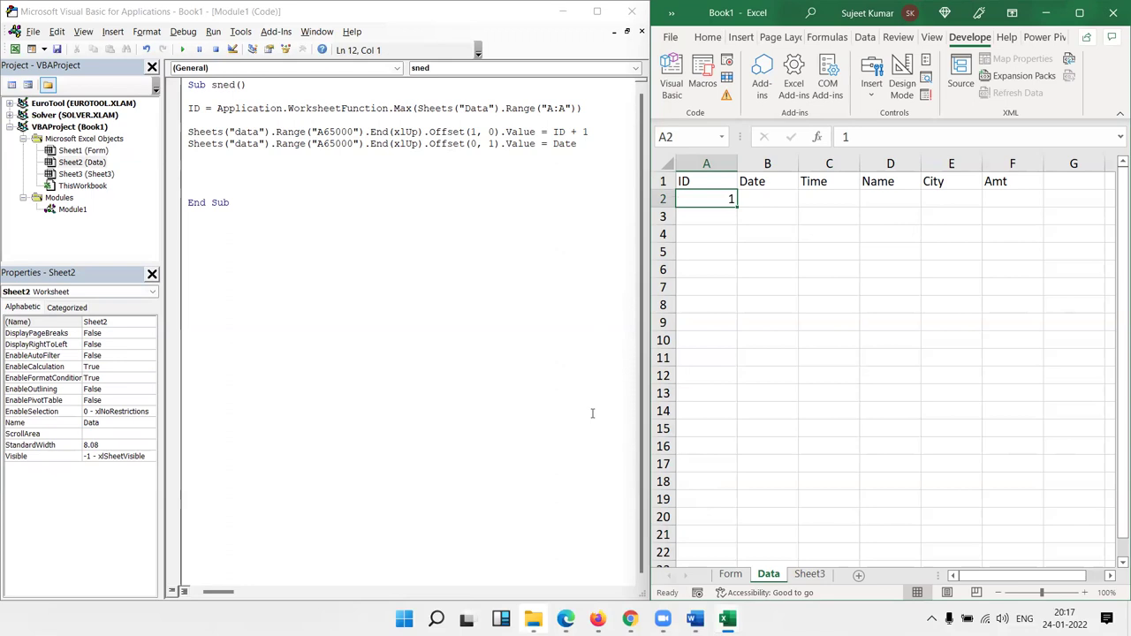
{"action": "key", "text": "Down"}
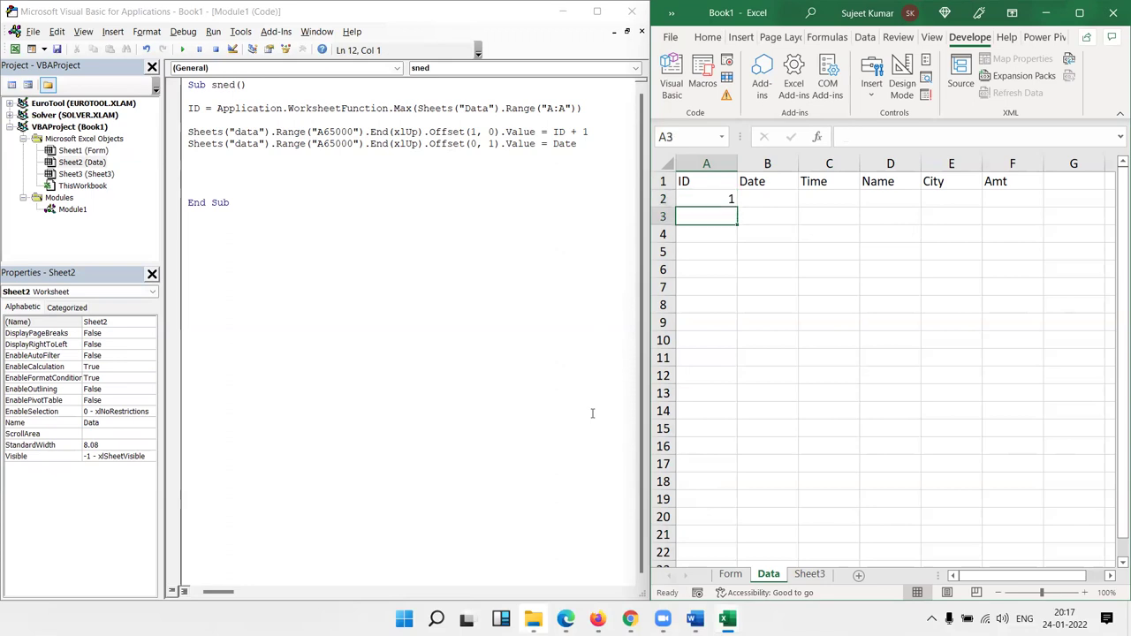
{"action": "key", "text": "Up"}
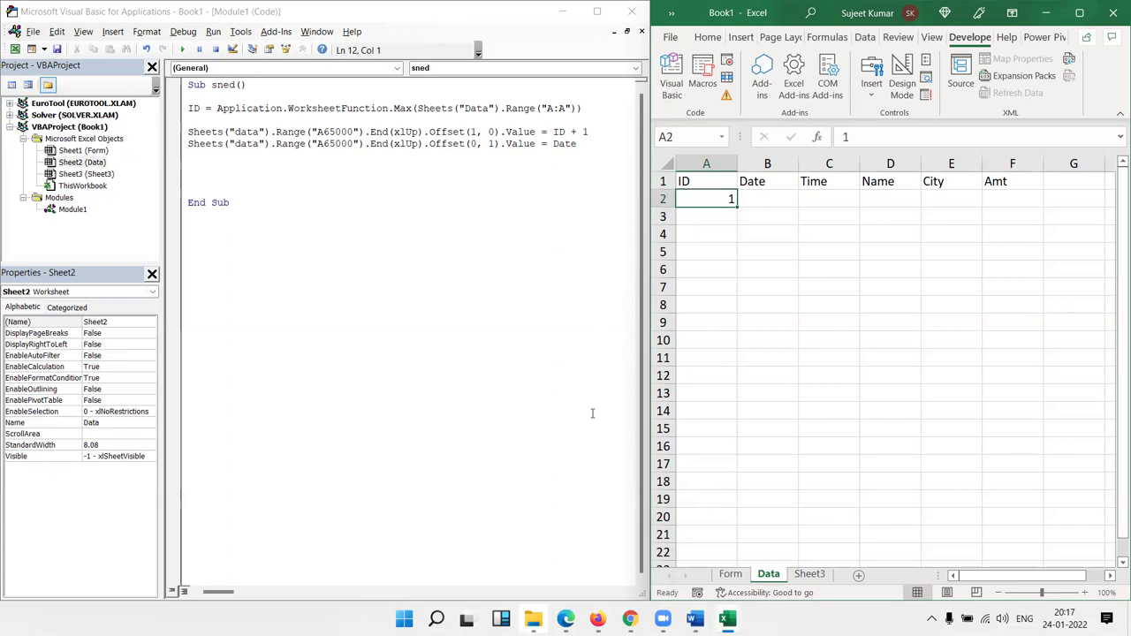
{"action": "key", "text": "Right"}
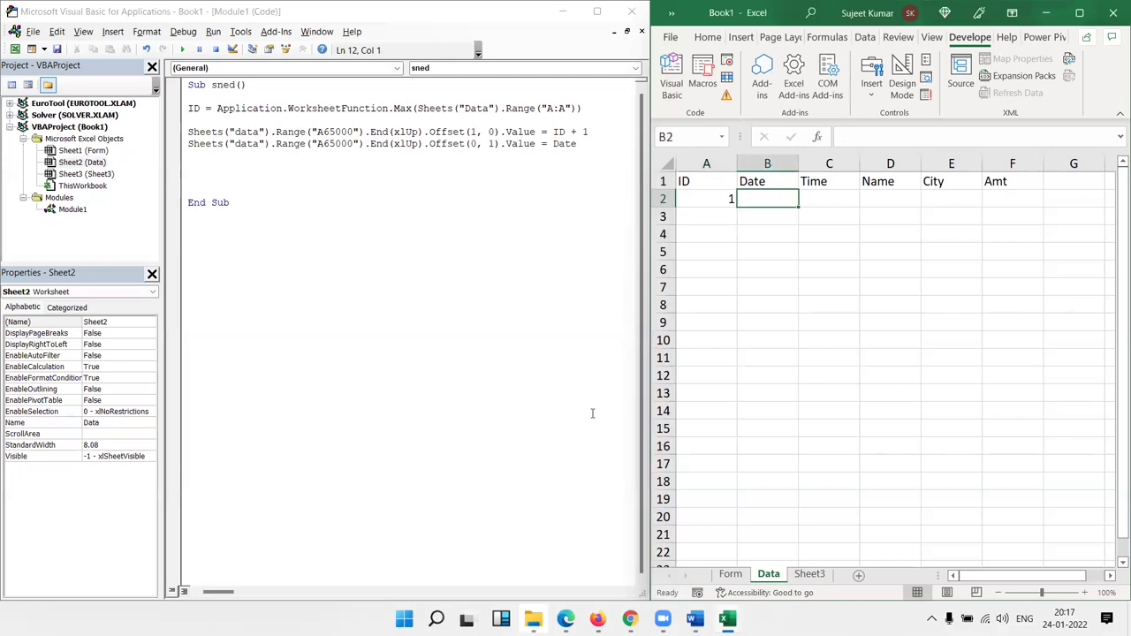
{"action": "key", "text": "Left"}
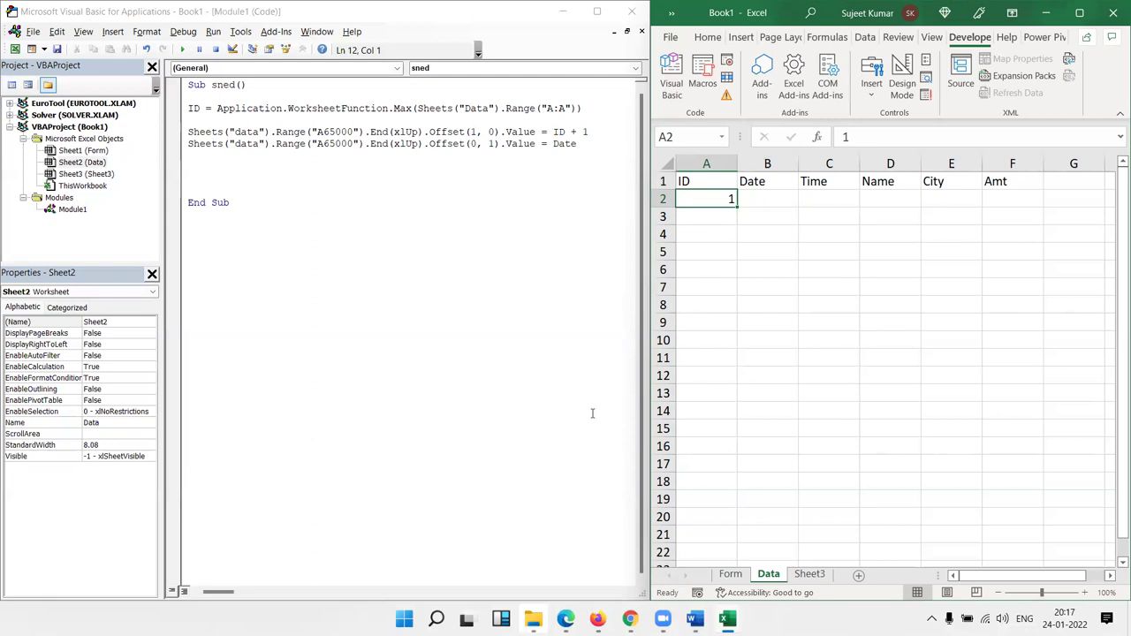
Step: Copy the date line and change the copy to Offset(0, 2).Value = Time
{"action": "double_click", "coordinate": [478, 143]}
{"action": "double_click", "coordinate": [491, 143]}
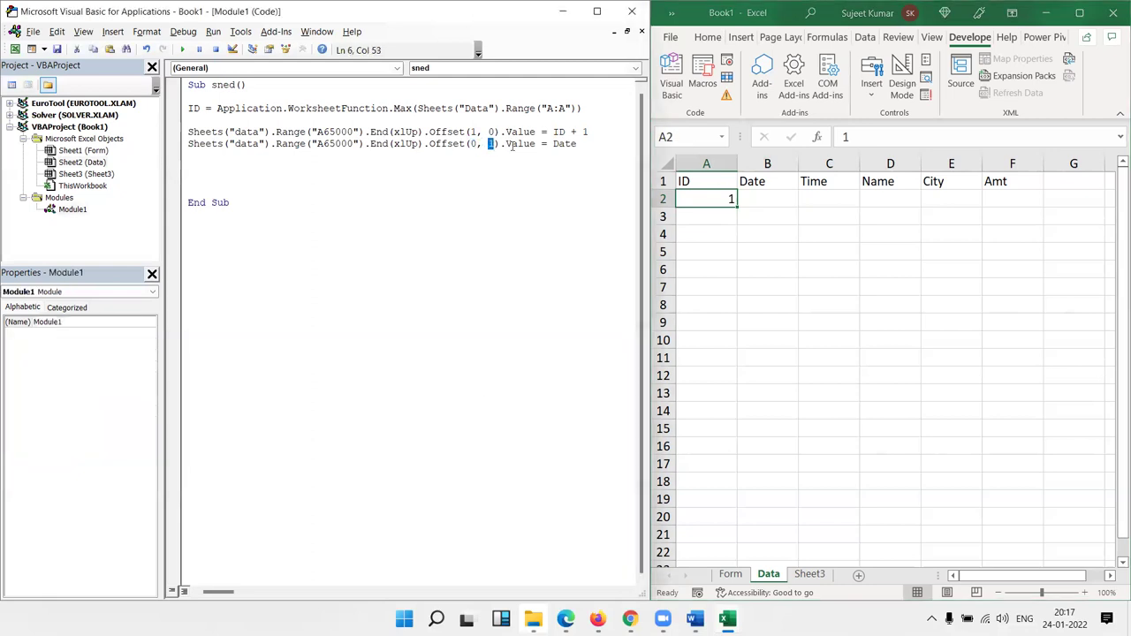
{"action": "left_click", "coordinate": [591, 144]}
{"action": "key", "text": "Return"}
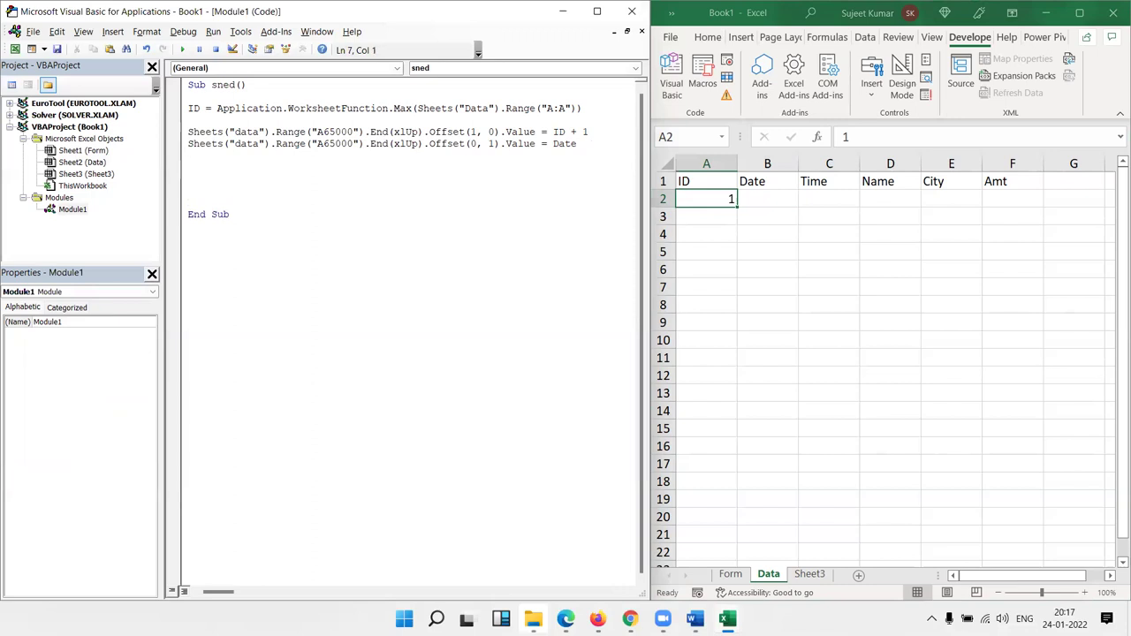
{"action": "key", "text": "shift+Down"}
{"action": "key", "text": "ctrl+c"}
{"action": "key", "text": "ctrl+v"}
Step: Paste another copy, set its offset to (0, 3), and replace Date with range(
{"action": "key", "text": "ctrl+v"}
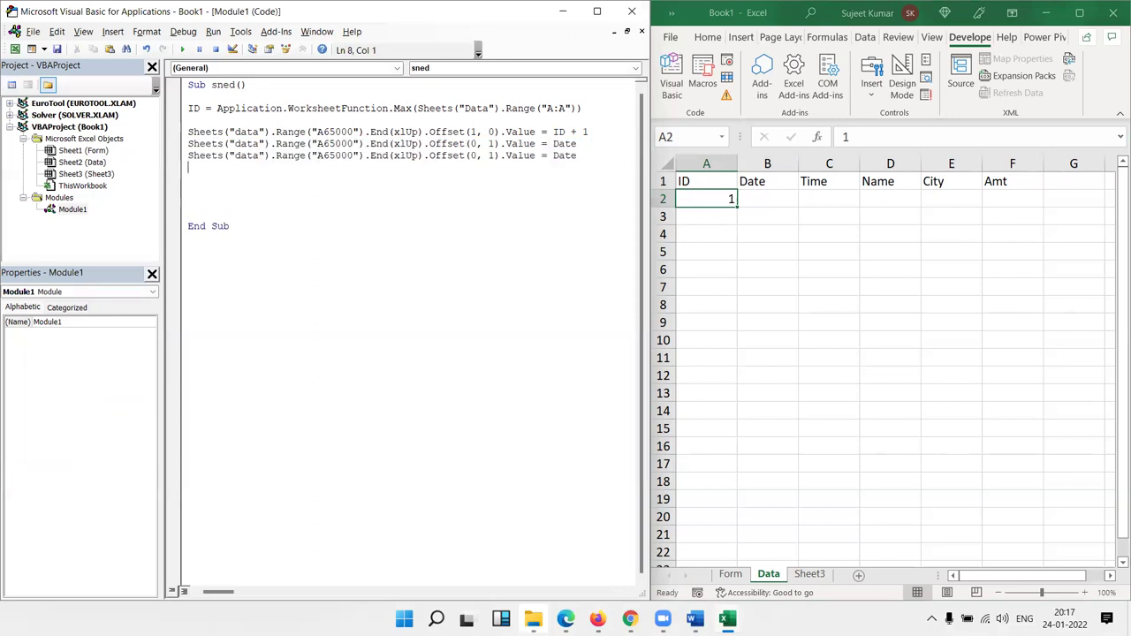
{"action": "double_click", "coordinate": [492, 156]}
{"action": "type", "text": "2"}
{"action": "double_click", "coordinate": [565, 157]}
{"action": "type", "text": "Time"}
{"action": "key", "text": "Return"}
{"action": "key", "text": "ctrl+v"}
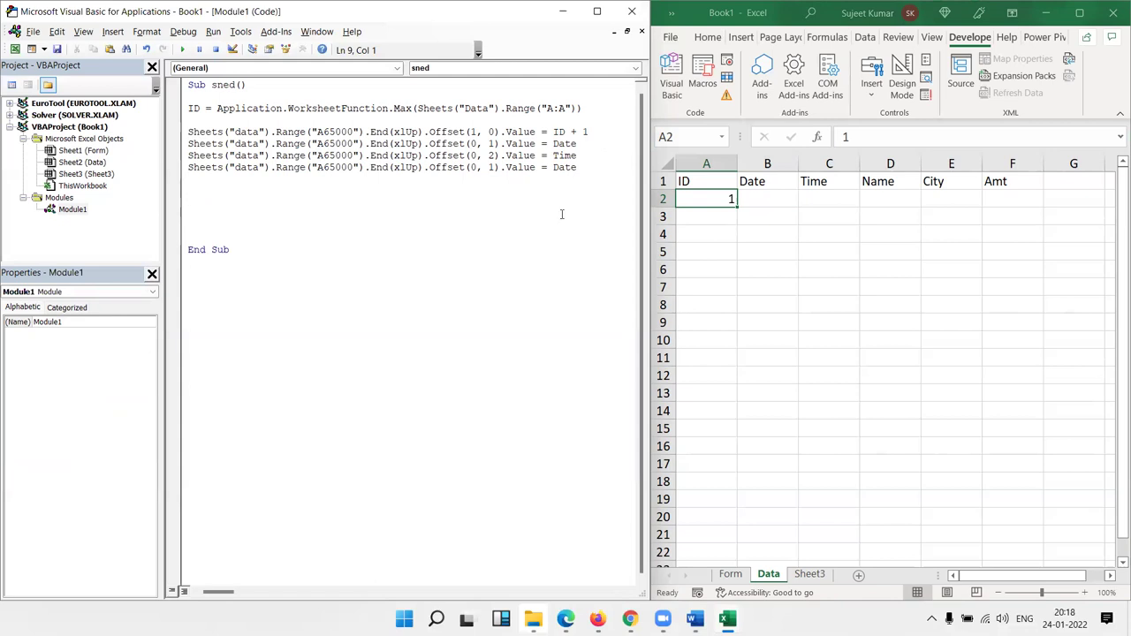
{"action": "double_click", "coordinate": [492, 167]}
{"action": "type", "text": "3"}
{"action": "left_click", "coordinate": [534, 187]}
{"action": "double_click", "coordinate": [565, 168]}
{"action": "type", "text": "range"}
{"action": "type", "text": "("}
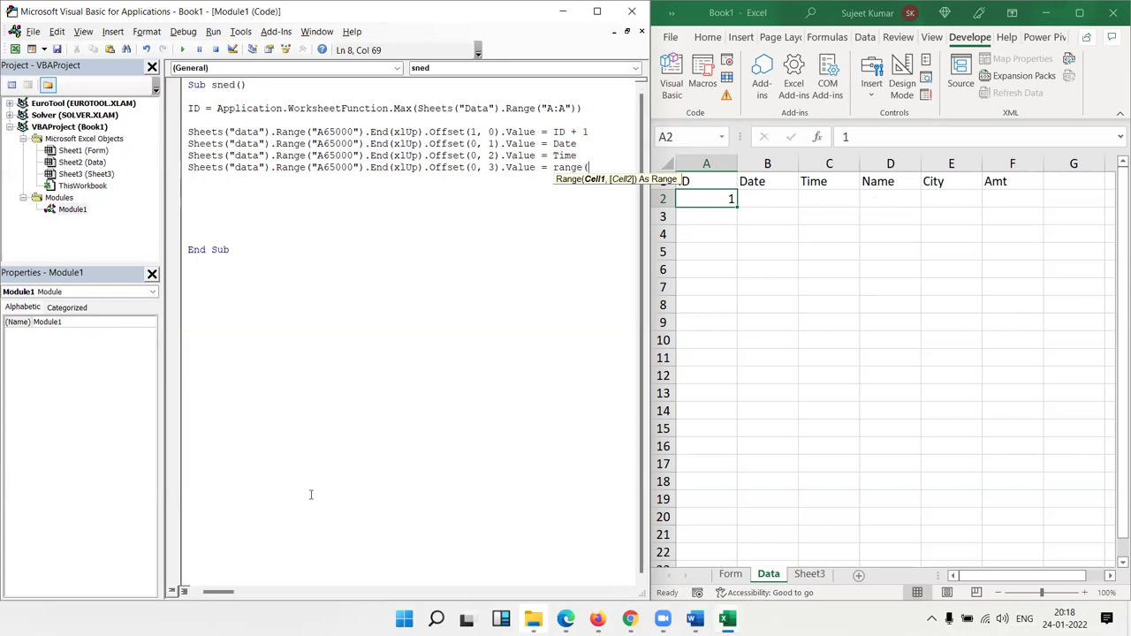
Step: Complete the fourth line as Offset(0, 3).Value = Range("C3").Value after checking the Form's C3
{"action": "left_click", "coordinate": [744, 575]}
{"action": "left_click", "coordinate": [834, 214]}
{"action": "left_click", "coordinate": [597, 168]}
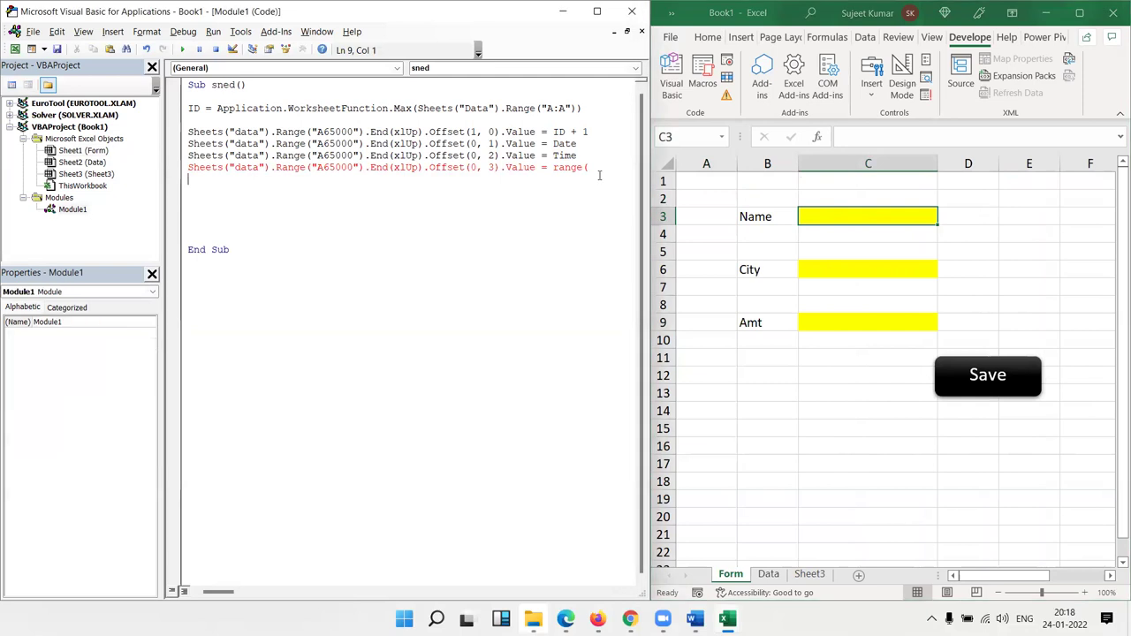
{"action": "type", "text": "\"c"}
{"action": "key", "text": "Return"}
{"action": "key", "text": "BackSpace"}
{"action": "type", "text": "C3\").v"}
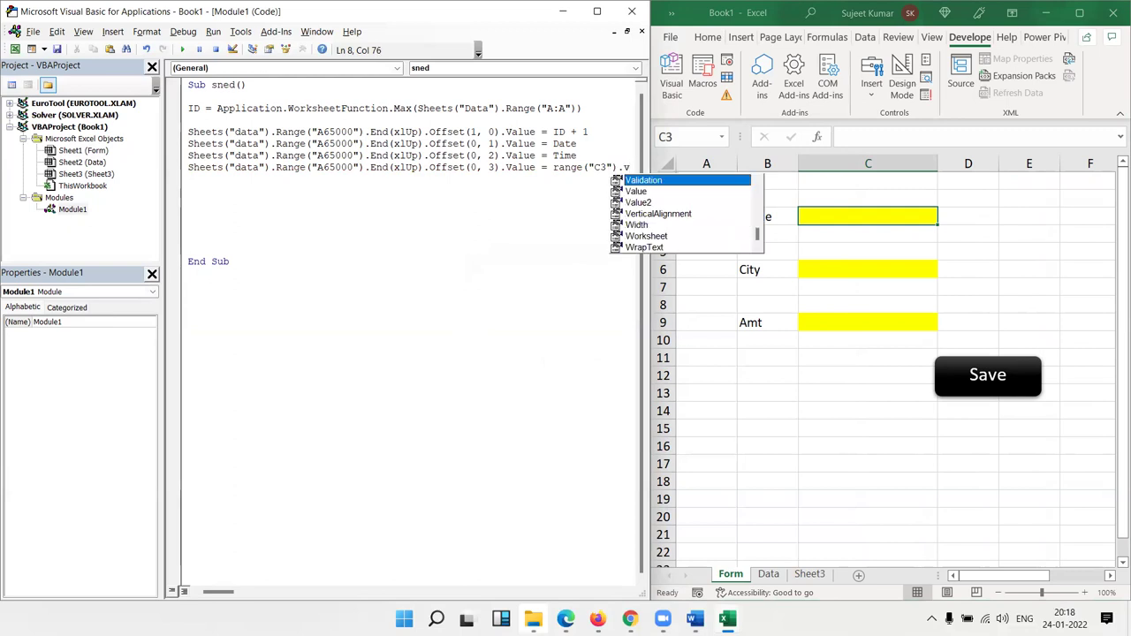
{"action": "type", "text": "alue"}
{"action": "left_click", "coordinate": [603, 272]}
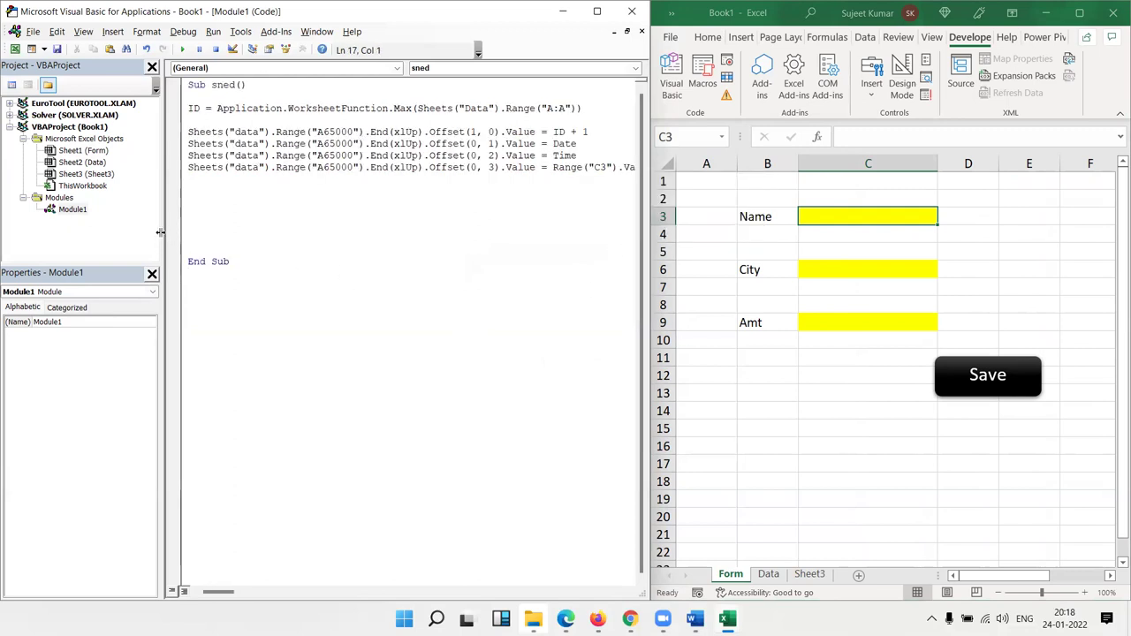
Step: Widen the code area and insert a Sheets("form"). prefix before Range("C3")
{"action": "left_click_drag", "start_coordinate": [160, 232], "coordinate": [132, 233]}
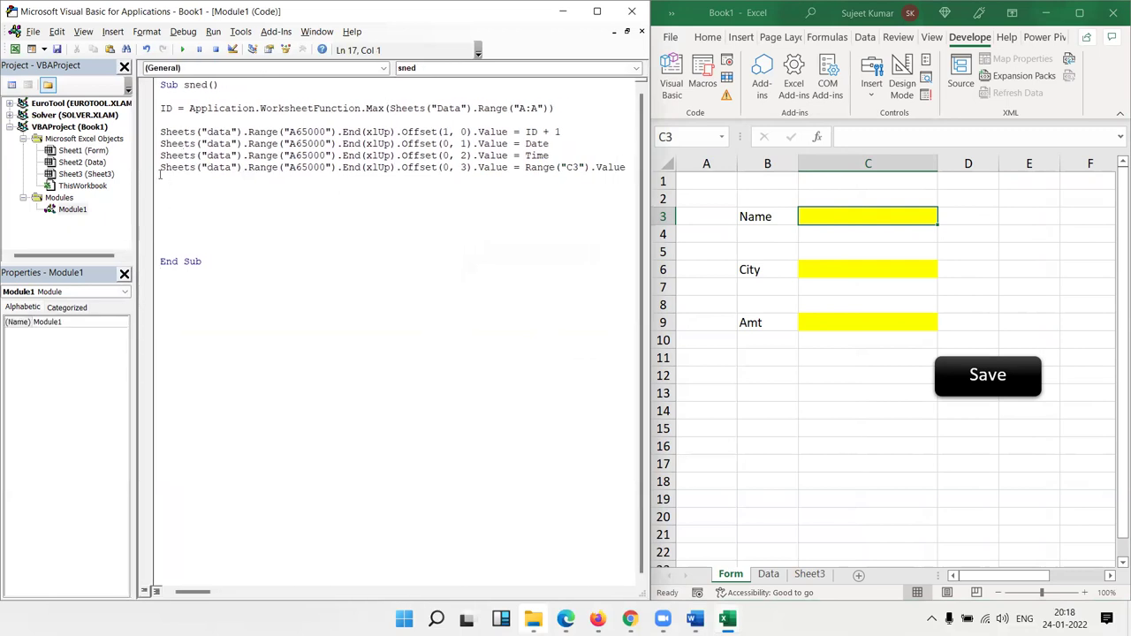
{"action": "left_click_drag", "start_coordinate": [161, 167], "coordinate": [308, 167]}
{"action": "left_click", "coordinate": [525, 167]}
{"action": "type", "text": "sheets(\"form\""}
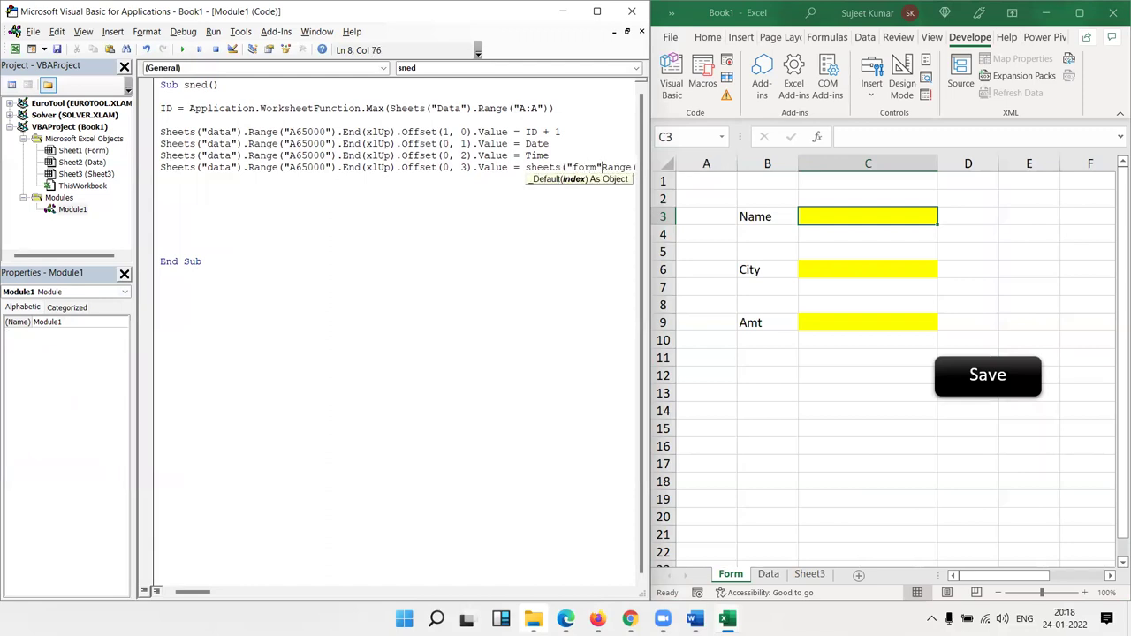
{"action": "type", "text": ")."}
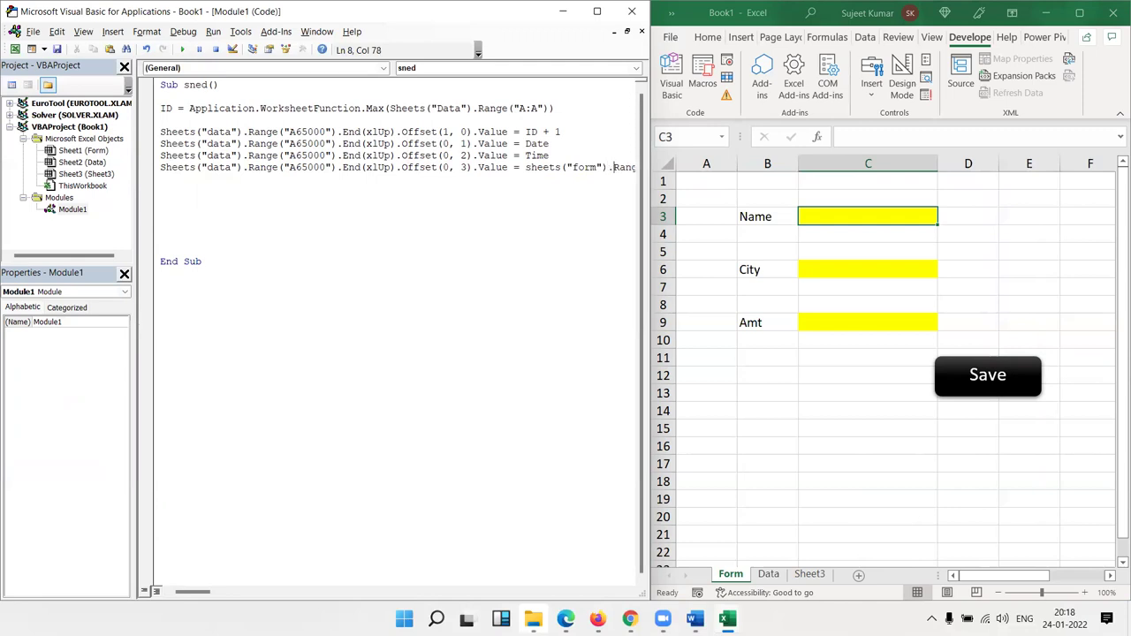
{"action": "left_click", "coordinate": [540, 242]}
{"action": "key", "text": "Down"}
{"action": "key", "text": "Down"}
{"action": "key", "text": "Right"}
Step: Remove the Sheets("form"). prefix again from the Name line
{"action": "left_click", "coordinate": [601, 167]}
{"action": "key", "text": "Right"}
{"action": "key", "text": "Right"}
{"action": "key", "text": "Right"}
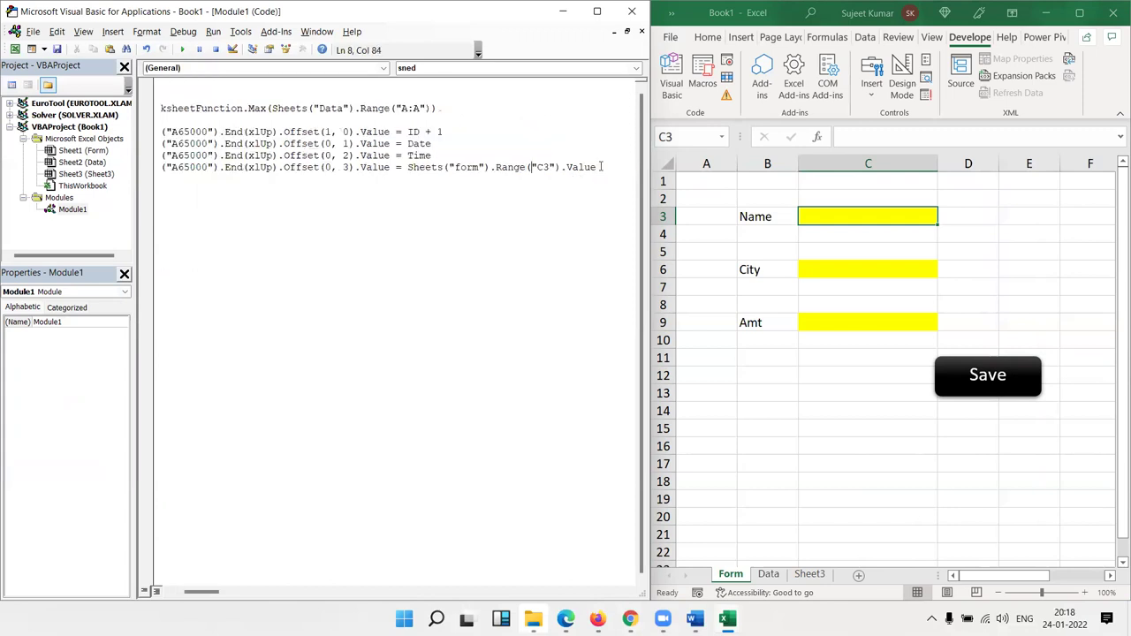
{"action": "left_click", "coordinate": [494, 167]}
{"action": "left_click_drag", "start_coordinate": [493, 167], "coordinate": [407, 168]}
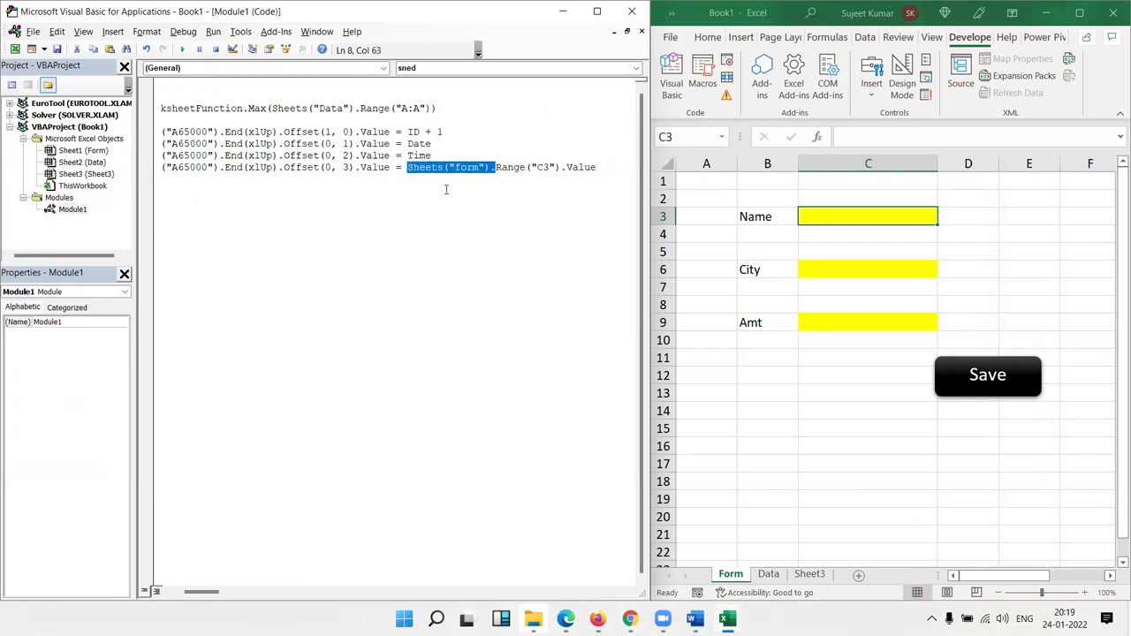
{"action": "key", "text": "BackSpace"}
{"action": "left_click", "coordinate": [473, 250]}
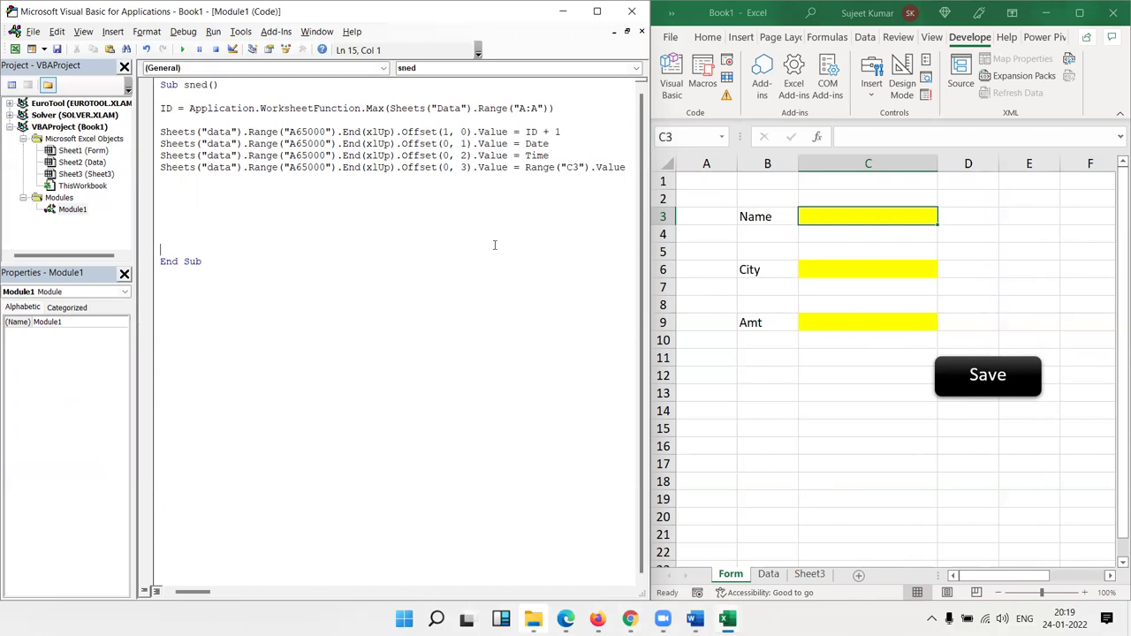
Step: Duplicate the C3 line so a copy writes C6 into Offset(0, 4)
{"action": "left_click", "coordinate": [245, 190]}
{"action": "key", "text": "Up"}
{"action": "key", "text": "Up"}
{"action": "key", "text": "shift+Down"}
{"action": "key", "text": "ctrl+c"}
{"action": "key", "text": "ctrl+v"}
Step: Add another copy that writes C9 into Offset(0, 5)
{"action": "key", "text": "ctrl+v"}
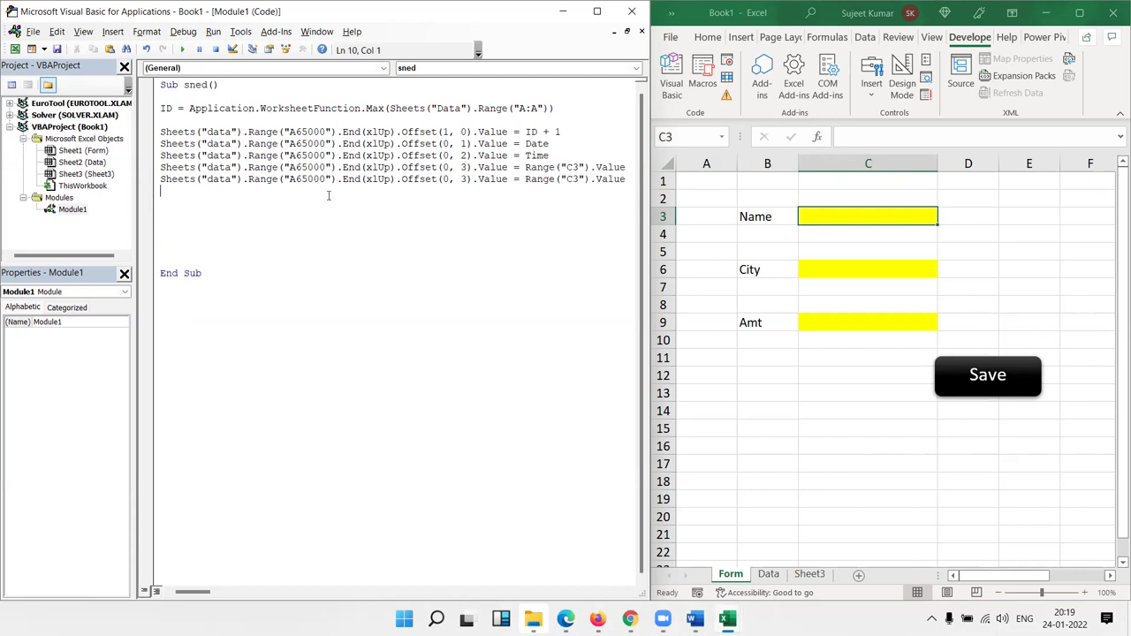
{"action": "left_click", "coordinate": [466, 180]}
{"action": "key", "text": "BackSpace"}
{"action": "type", "text": "4"}
{"action": "left_click", "coordinate": [572, 180]}
{"action": "key", "text": "Delete"}
{"action": "type", "text": "6"}
{"action": "left_click", "coordinate": [182, 195]}
{"action": "key", "text": "ctrl+v"}
{"action": "double_click", "coordinate": [465, 191]}
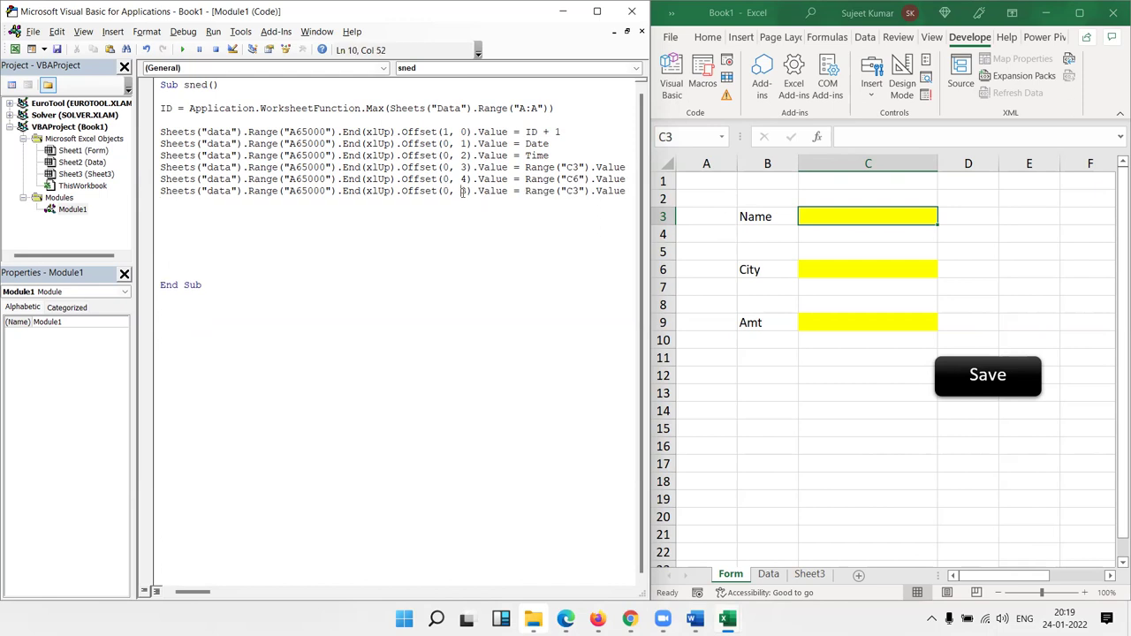
{"action": "type", "text": "5"}
{"action": "left_click_drag", "start_coordinate": [572, 191], "coordinate": [578, 193]}
{"action": "type", "text": "9"}
Step: Add a MsgBox "Data Saved" line below the data lines
{"action": "left_click", "coordinate": [239, 214]}
{"action": "key", "text": "Return"}
{"action": "type", "text": "msgb"}
{"action": "type", "text": "ox \"Please"}
{"action": "key", "text": "BackSpace"}
{"action": "key", "text": "BackSpace"}
{"action": "key", "text": "BackSpace"}
{"action": "key", "text": "BackSpace"}
{"action": "key", "text": "BackSpace"}
{"action": "key", "text": "BackSpace"}
{"action": "key", "text": "BackSpace"}
{"action": "type", "text": "Data Saves"}
{"action": "key", "text": "BackSpace"}
{"action": "type", "text": "\""}
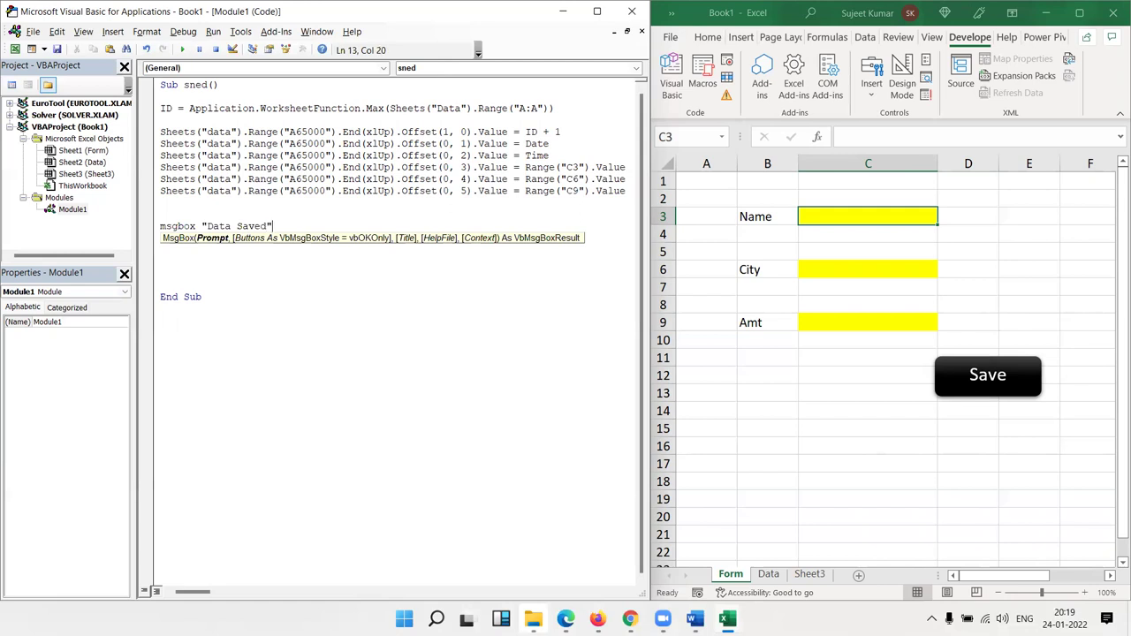
{"action": "left_click", "coordinate": [209, 277]}
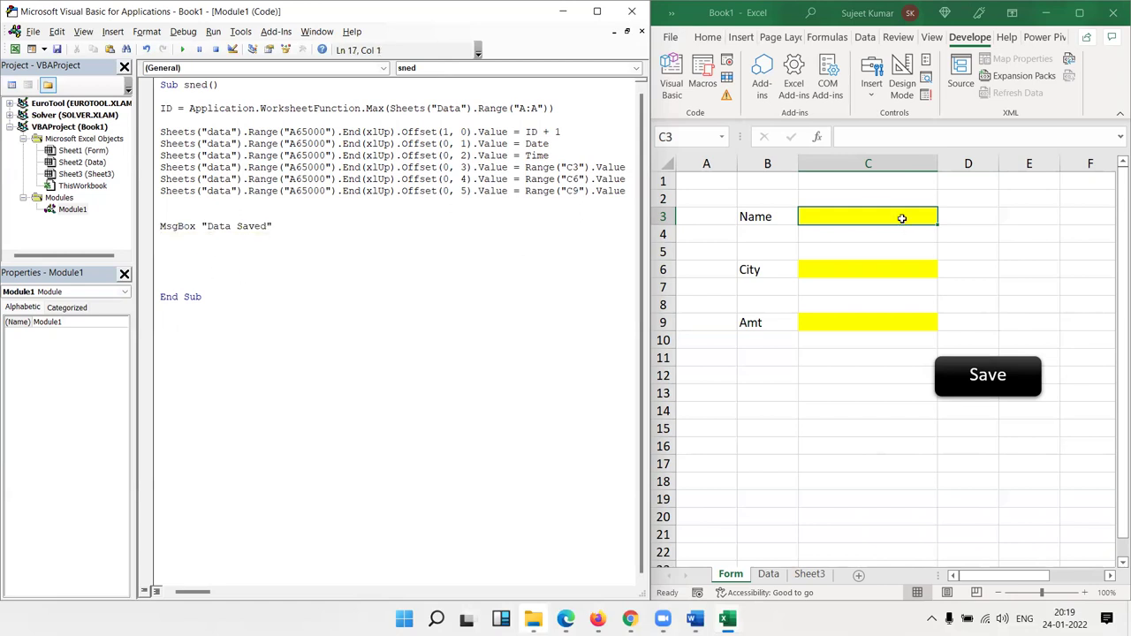
Step: Check the Data sheet, then enter a sample name, Pune in C6 and 500 in C9 on Form
{"action": "left_click", "coordinate": [870, 207]}
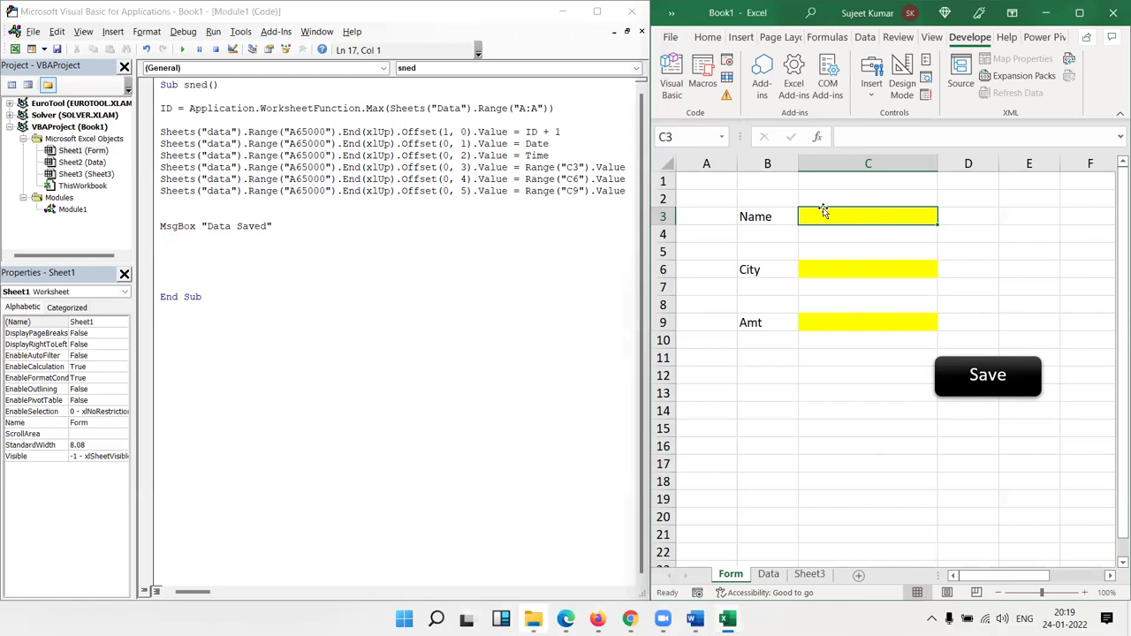
{"action": "left_click", "coordinate": [768, 574]}
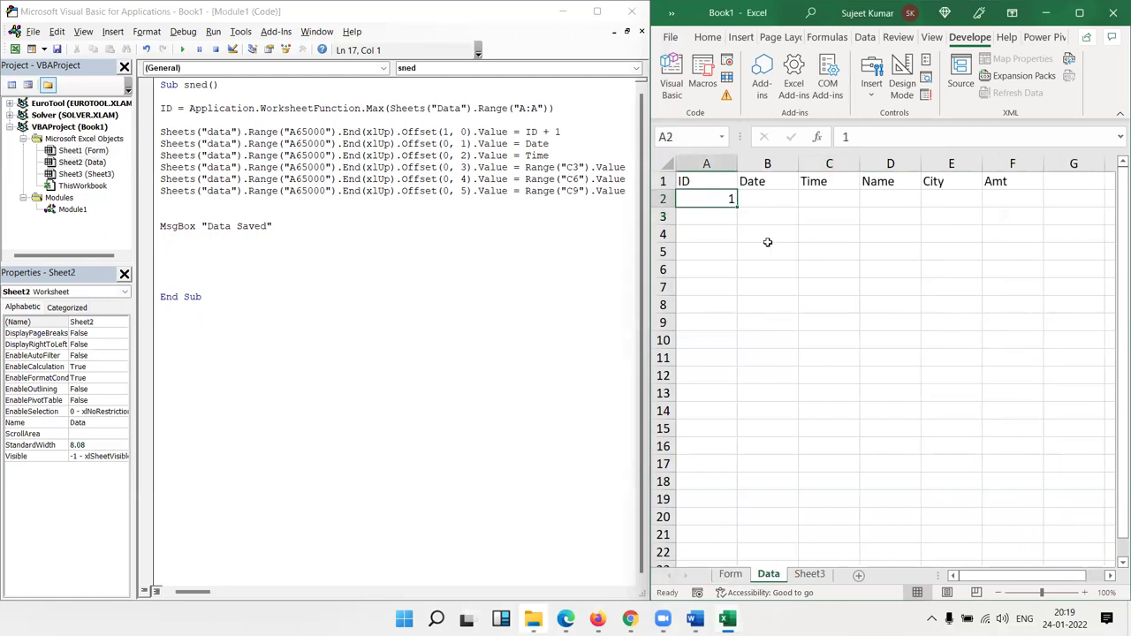
{"action": "left_click", "coordinate": [729, 574]}
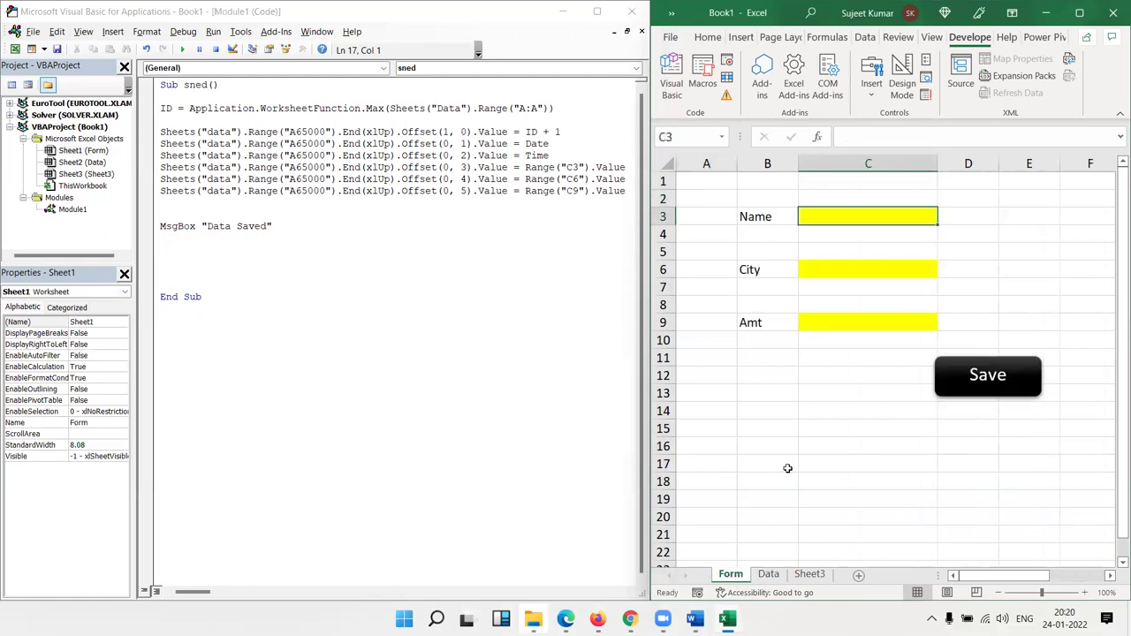
{"action": "type", "text": "Puja"}
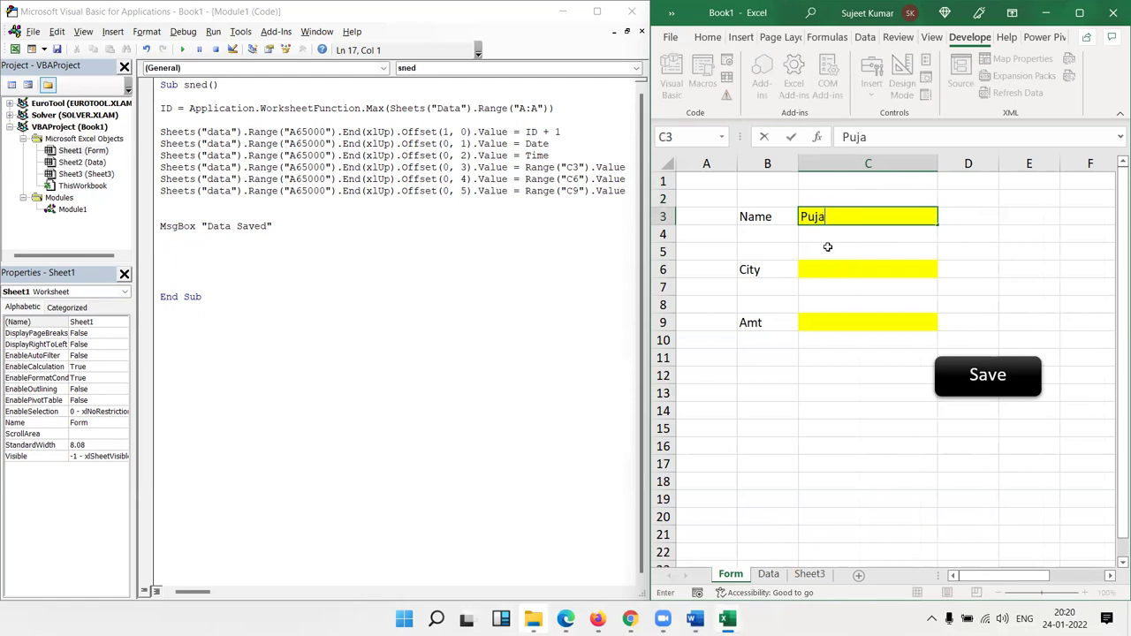
{"action": "key", "text": "Tab"}
{"action": "left_click", "coordinate": [850, 272]}
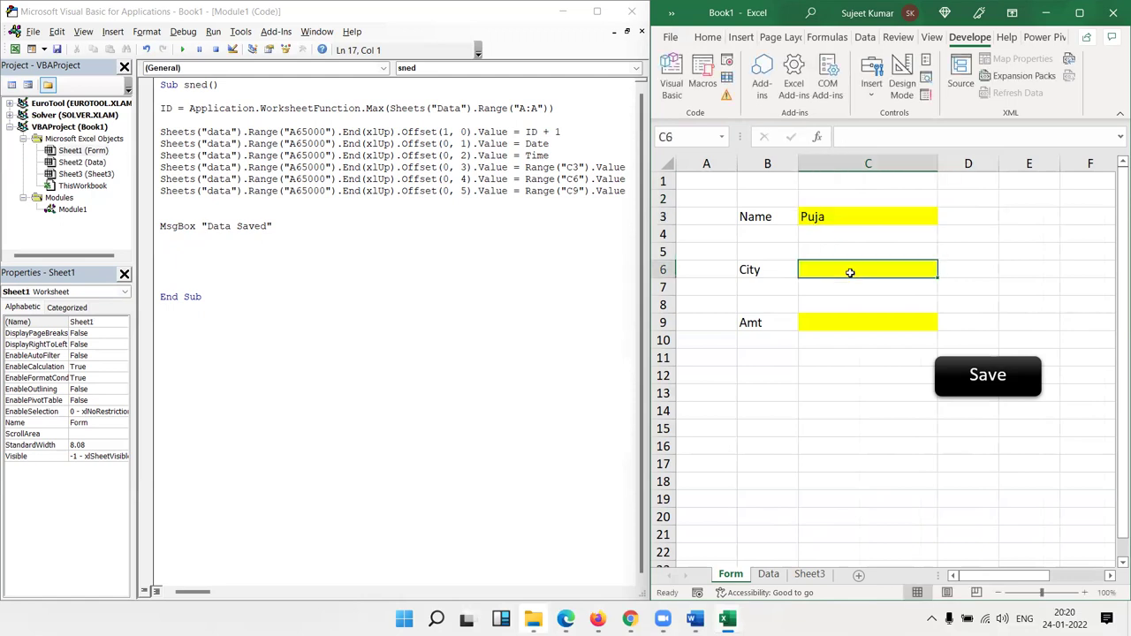
{"action": "type", "text": "Pune"}
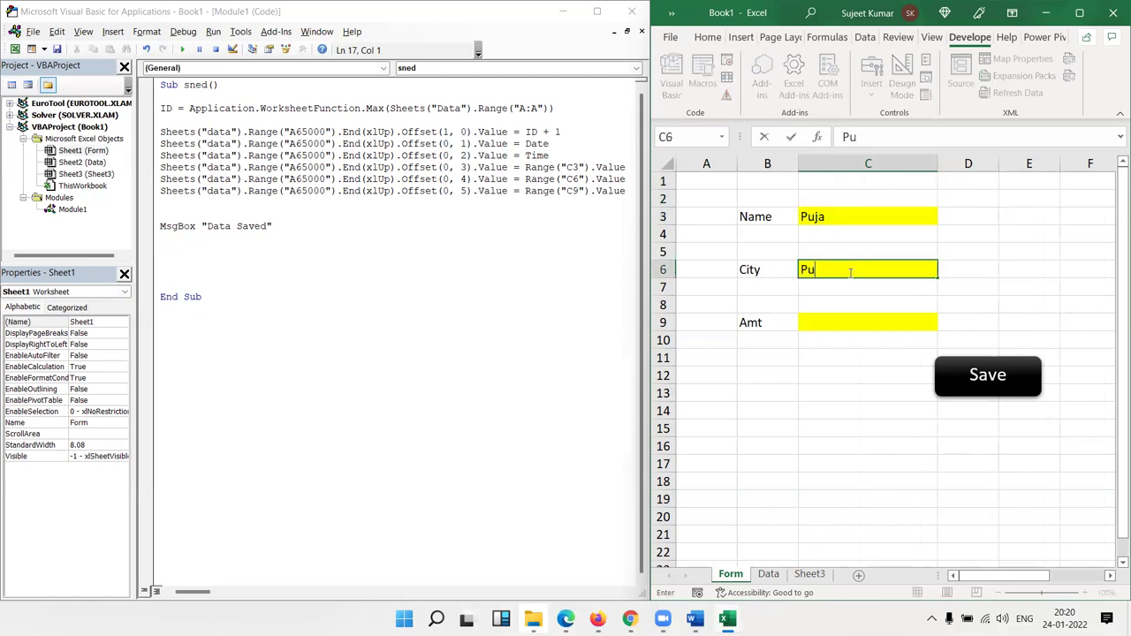
{"action": "left_click", "coordinate": [846, 318]}
{"action": "type", "text": "500"}
{"action": "left_click", "coordinate": [841, 359]}
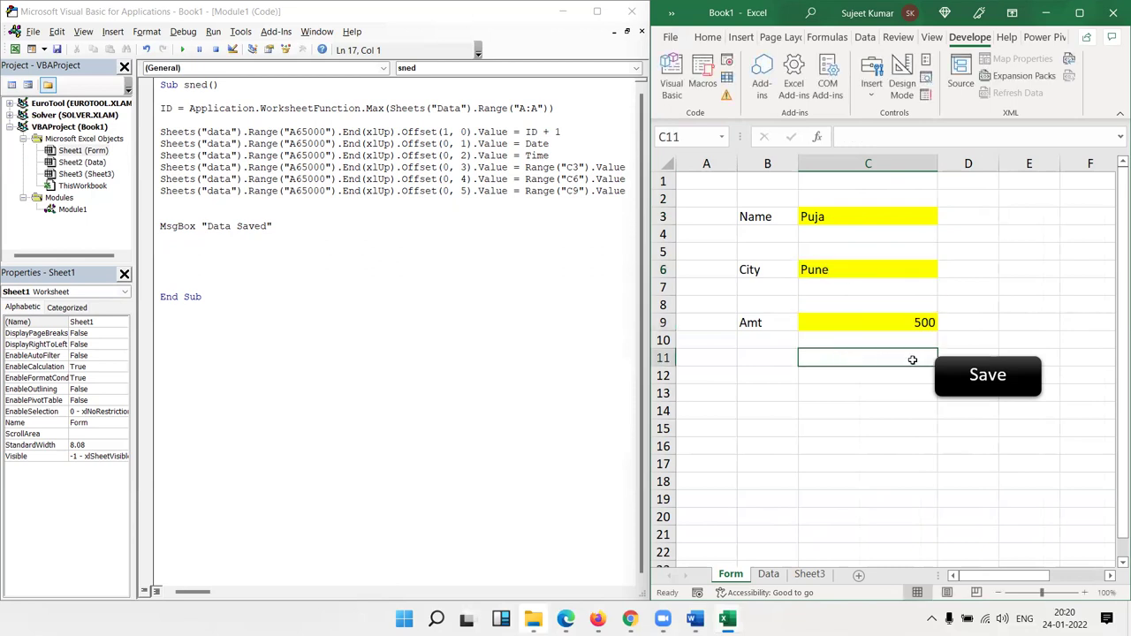
{"action": "left_click", "coordinate": [965, 389], "text": "ctrl"}
Step: Use Assign Macro on the Save shape's right-click menu to link it to sned
{"action": "left_click", "coordinate": [883, 377]}
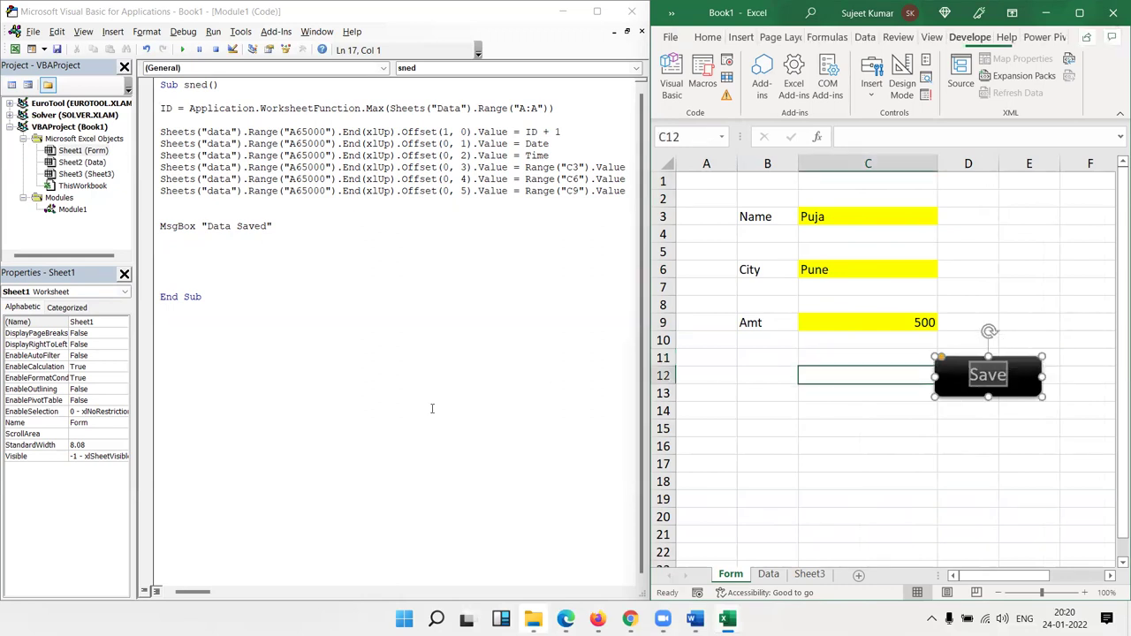
{"action": "left_click_drag", "start_coordinate": [227, 313], "coordinate": [162, 85]}
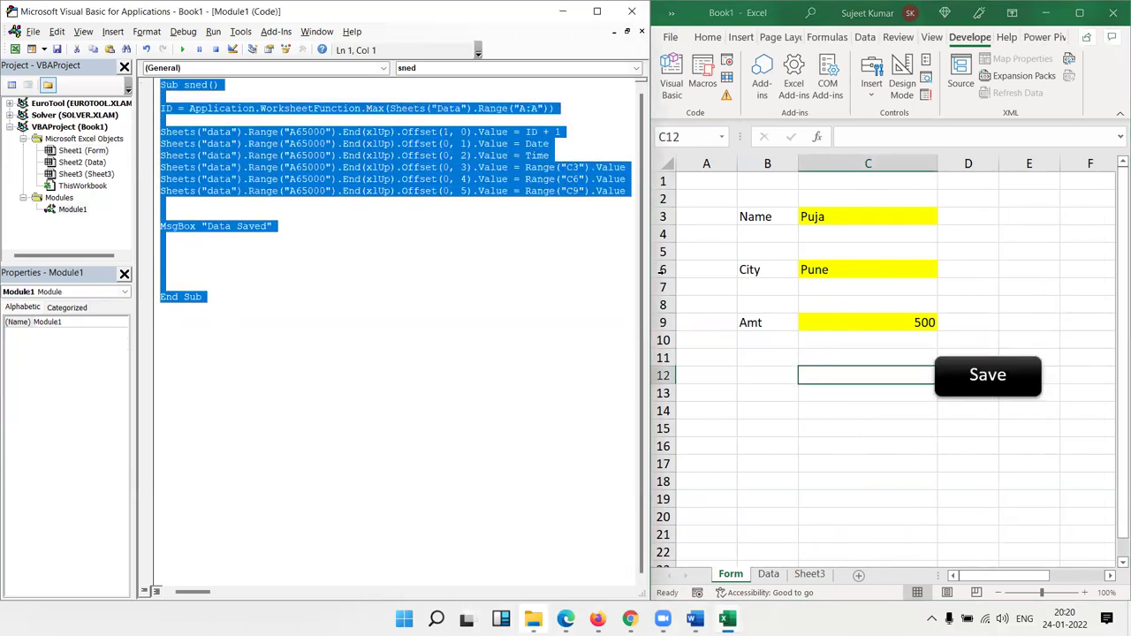
{"action": "left_click", "coordinate": [769, 362]}
{"action": "left_click", "coordinate": [871, 102]}
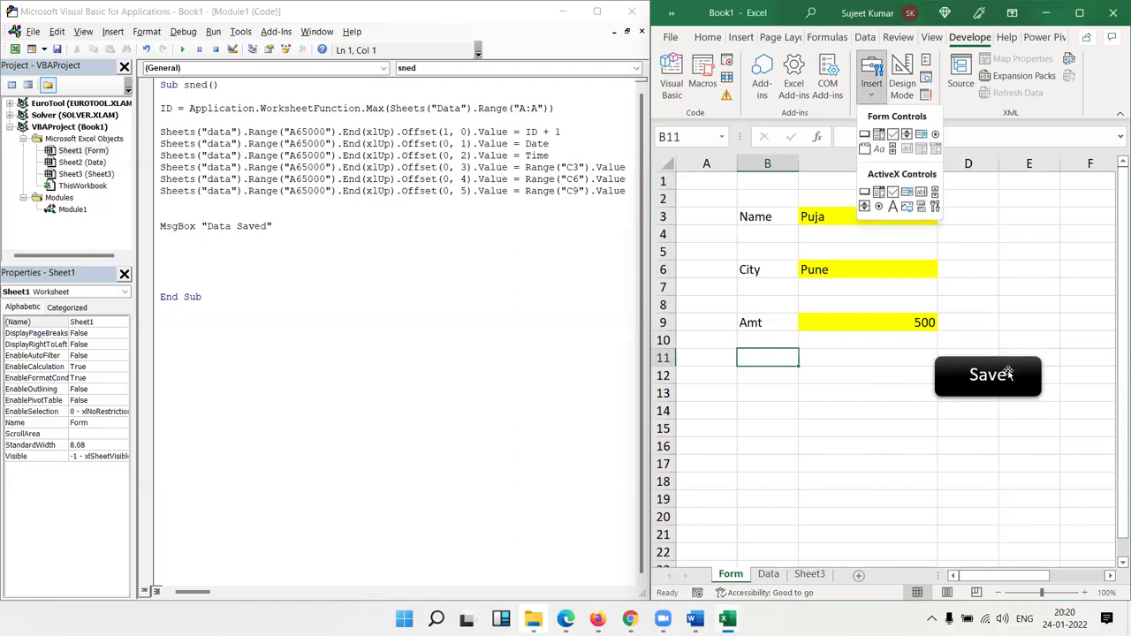
{"action": "left_click", "coordinate": [972, 441]}
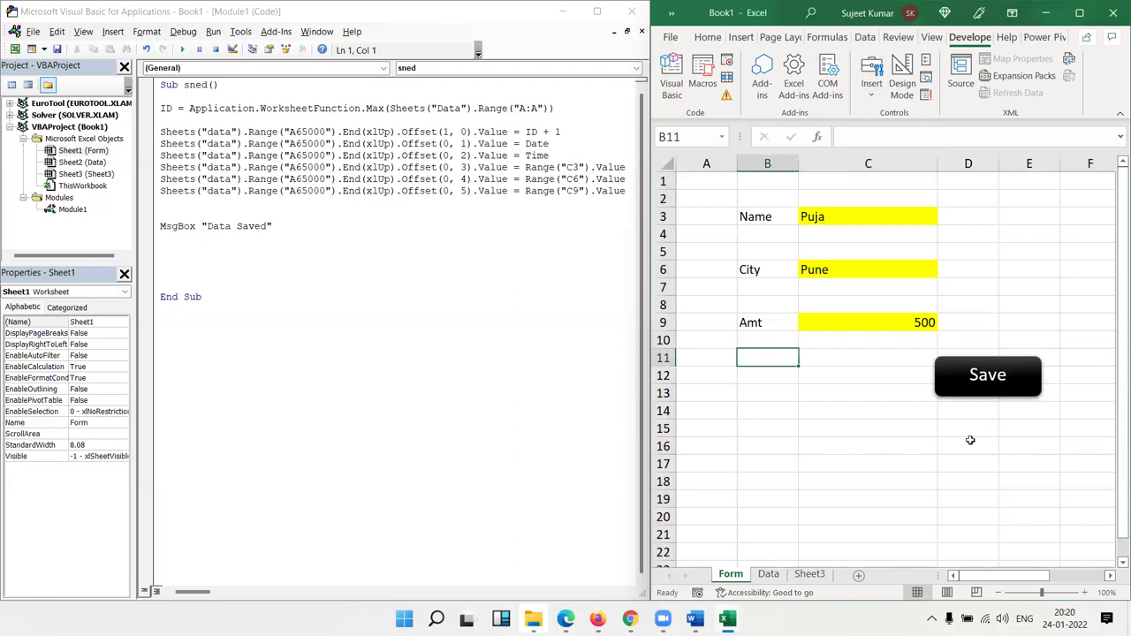
{"action": "left_click", "coordinate": [955, 390]}
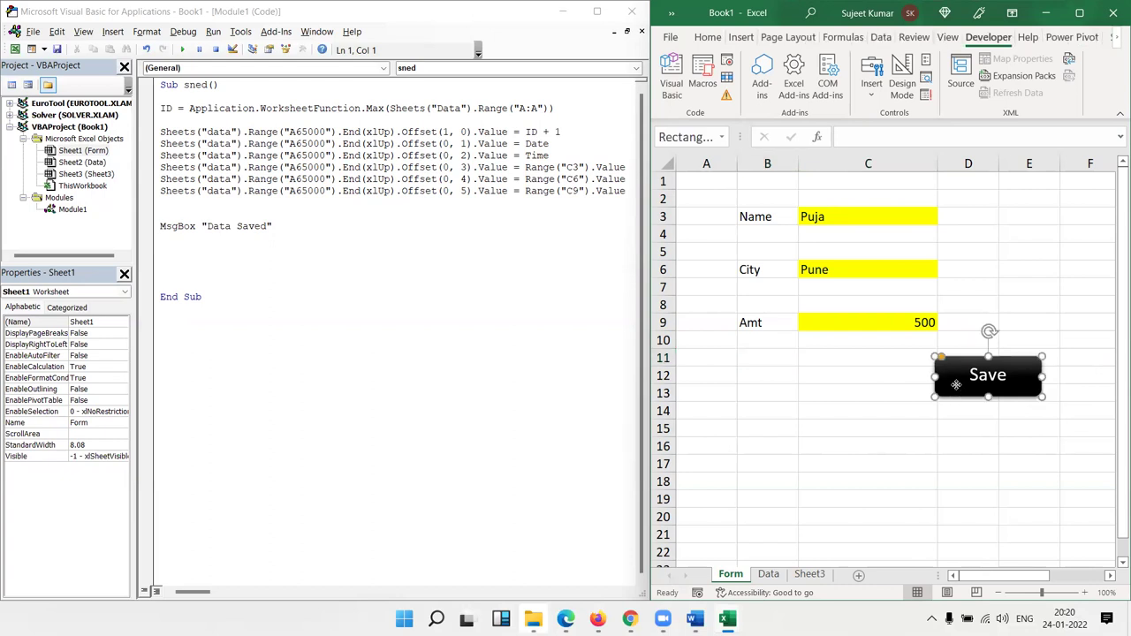
{"action": "right_click", "coordinate": [955, 384]}
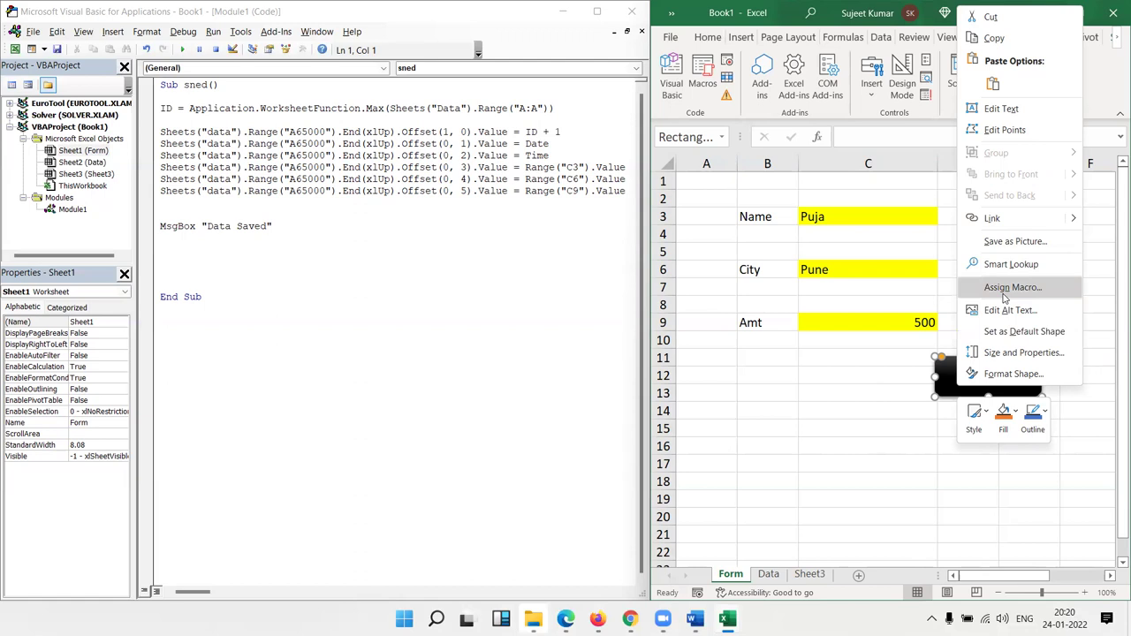
{"action": "left_click", "coordinate": [1004, 291]}
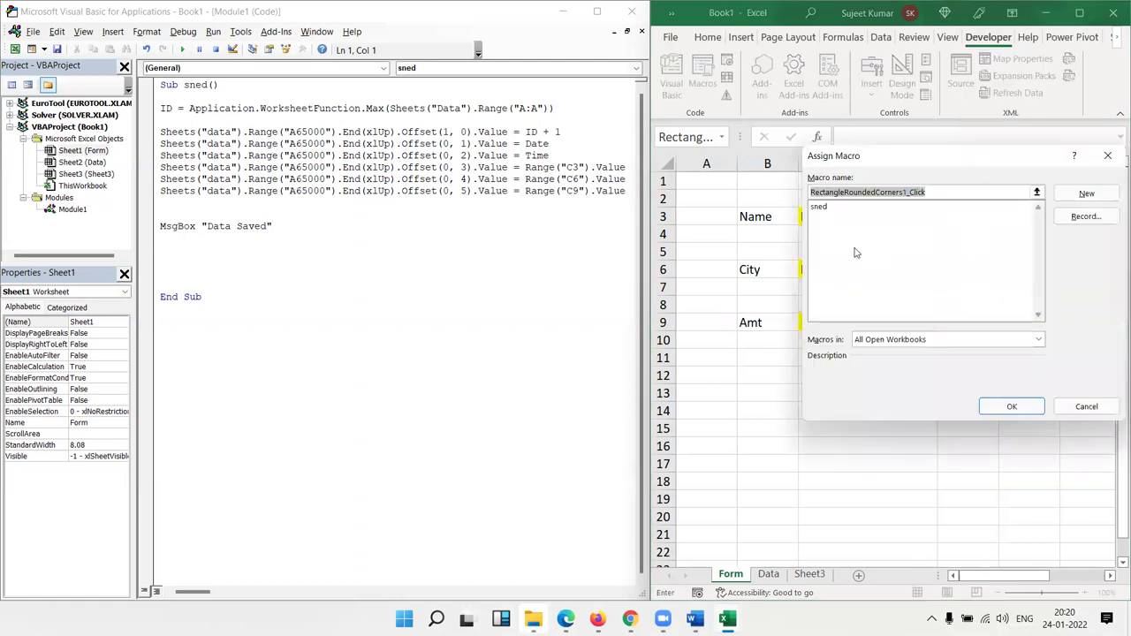
{"action": "left_click", "coordinate": [819, 208]}
{"action": "left_click", "coordinate": [1014, 412]}
{"action": "left_click", "coordinate": [883, 475]}
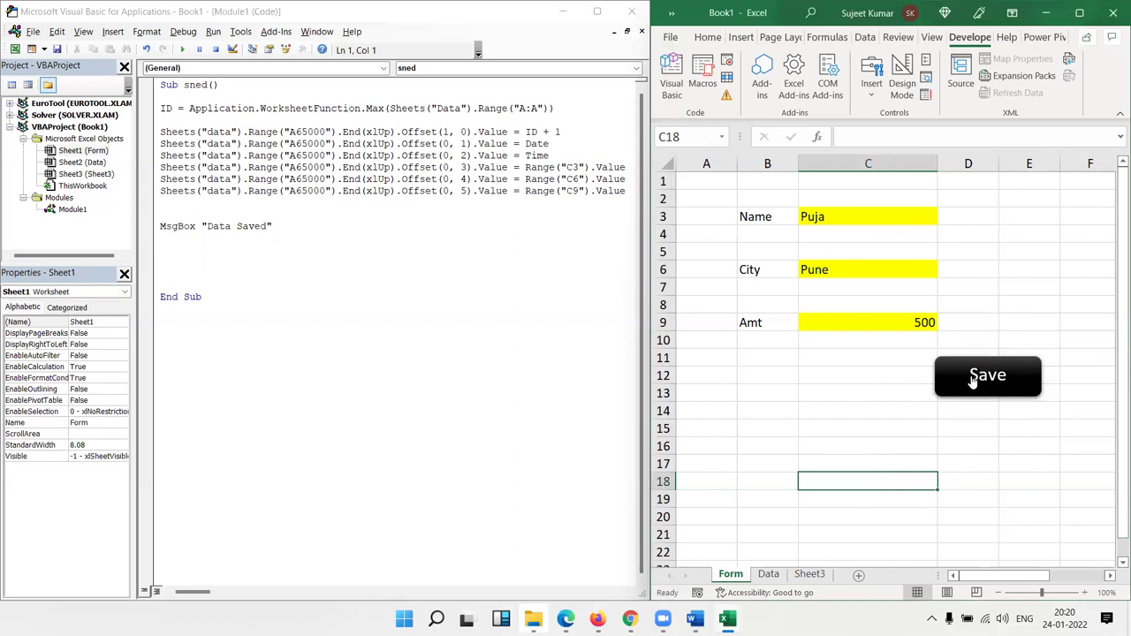
Step: Run Save, acknowledge Data Saved, and autofit Data columns B and C for date and time
{"action": "left_click", "coordinate": [972, 384]}
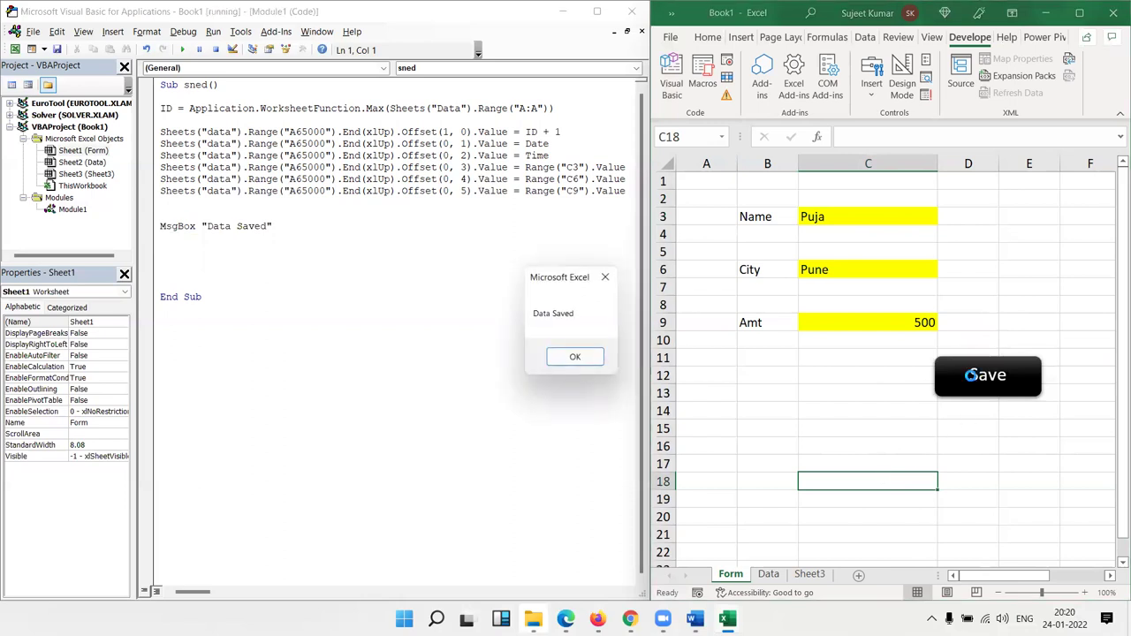
{"action": "left_click", "coordinate": [576, 359]}
{"action": "left_click", "coordinate": [768, 576]}
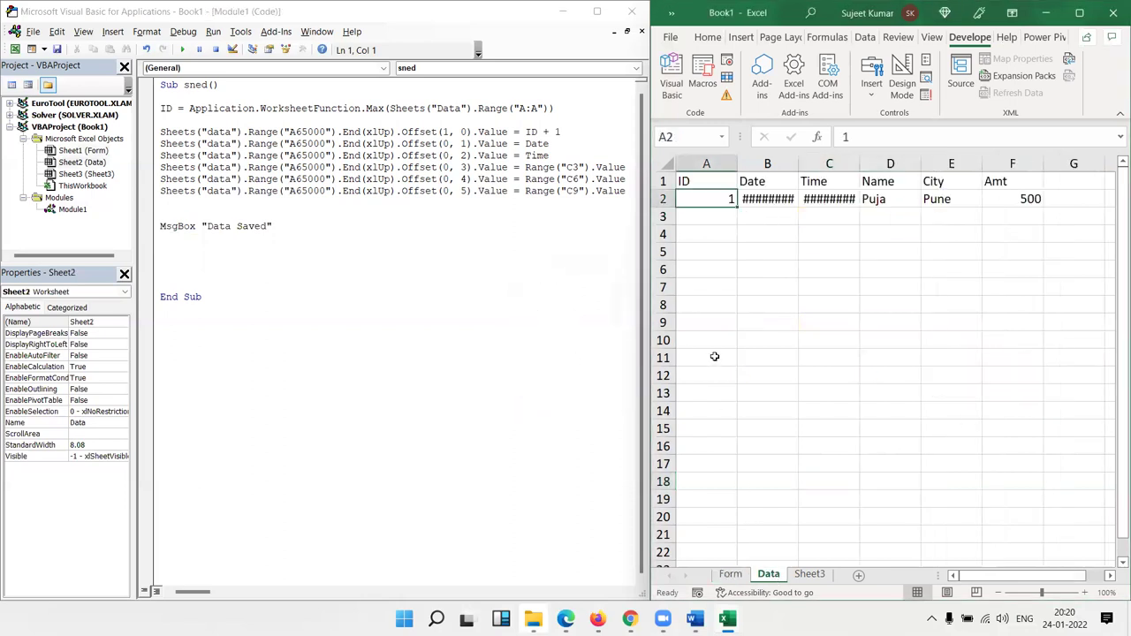
{"action": "double_click", "coordinate": [797, 160]}
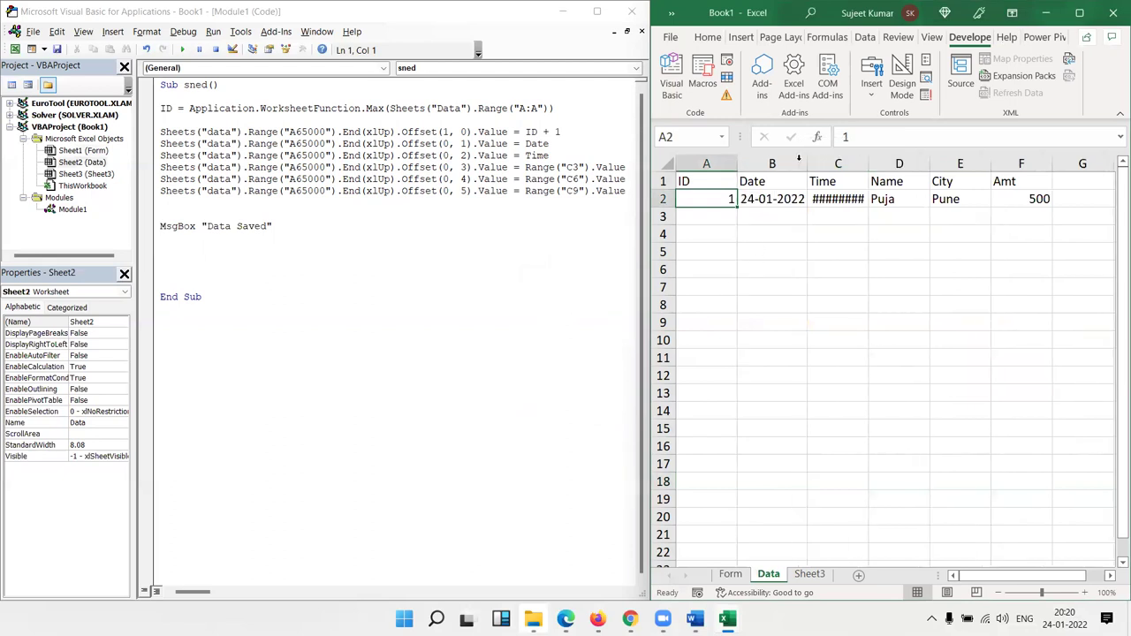
{"action": "double_click", "coordinate": [867, 165]}
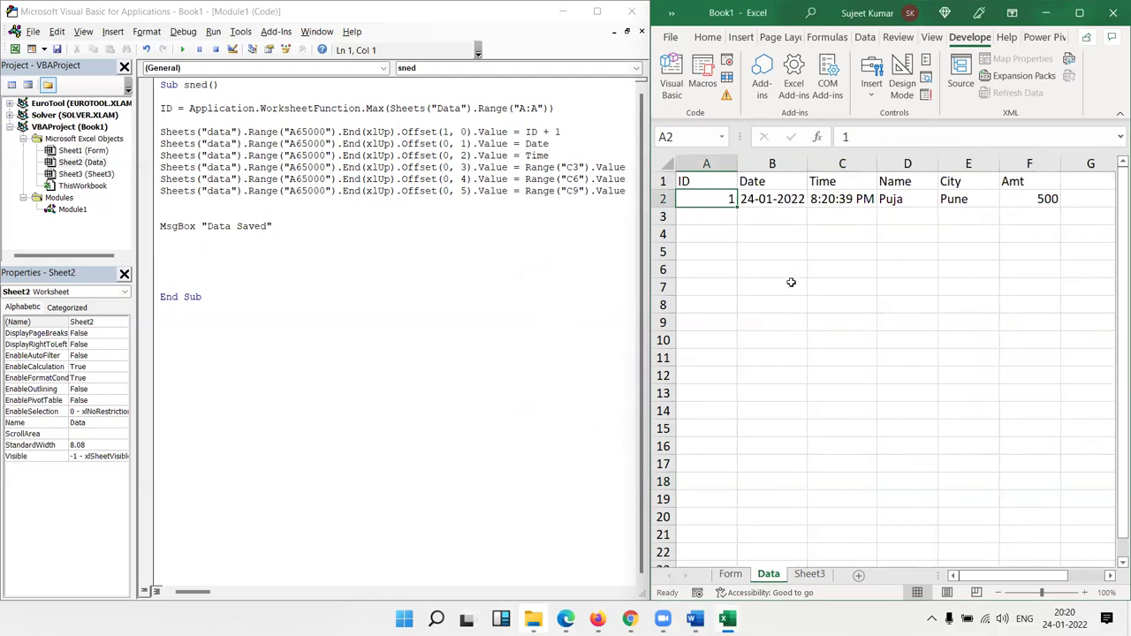
{"action": "left_click", "coordinate": [738, 576]}
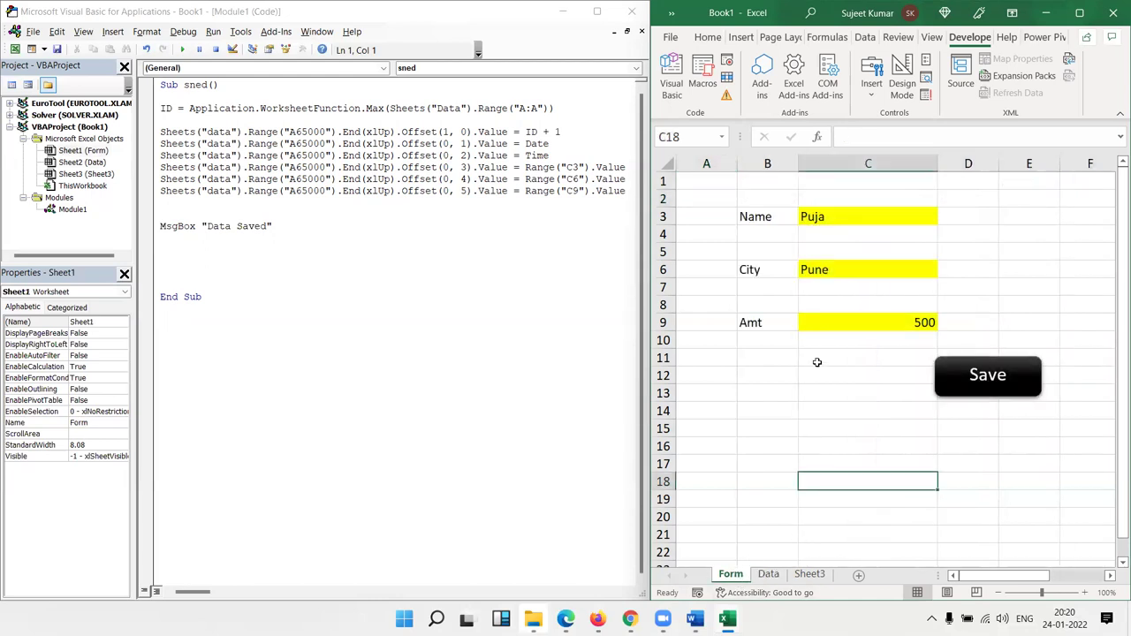
Step: Add a Range(...).ClearContents line after the MsgBox in the sned macro
{"action": "left_click_drag", "start_coordinate": [914, 321], "coordinate": [831, 208]}
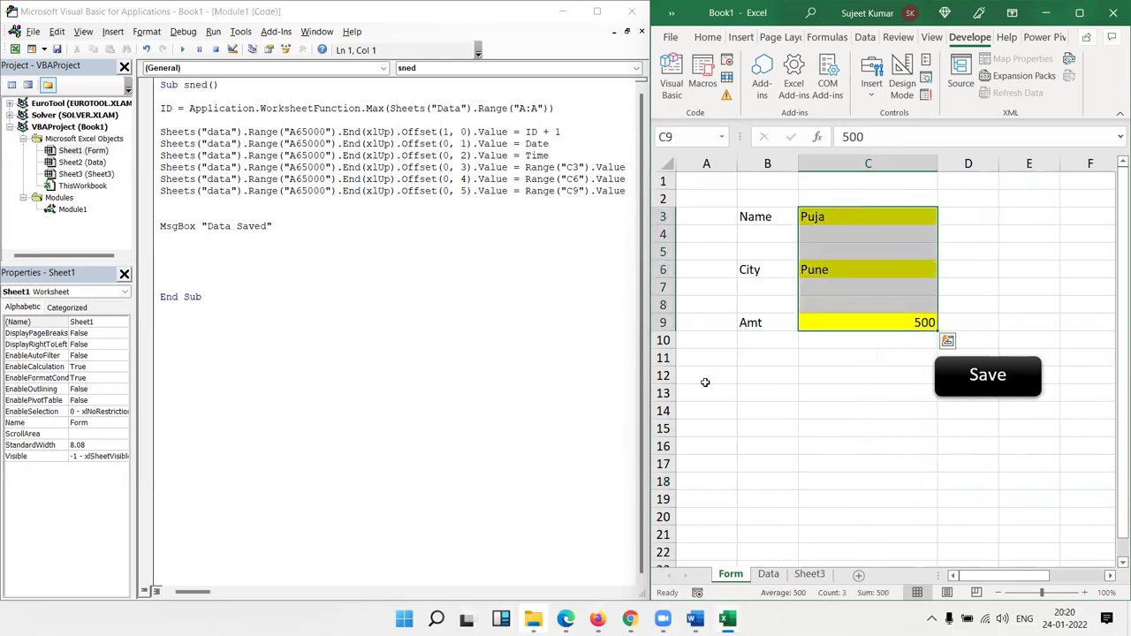
{"action": "left_click", "coordinate": [166, 249]}
{"action": "left_click", "coordinate": [168, 251]}
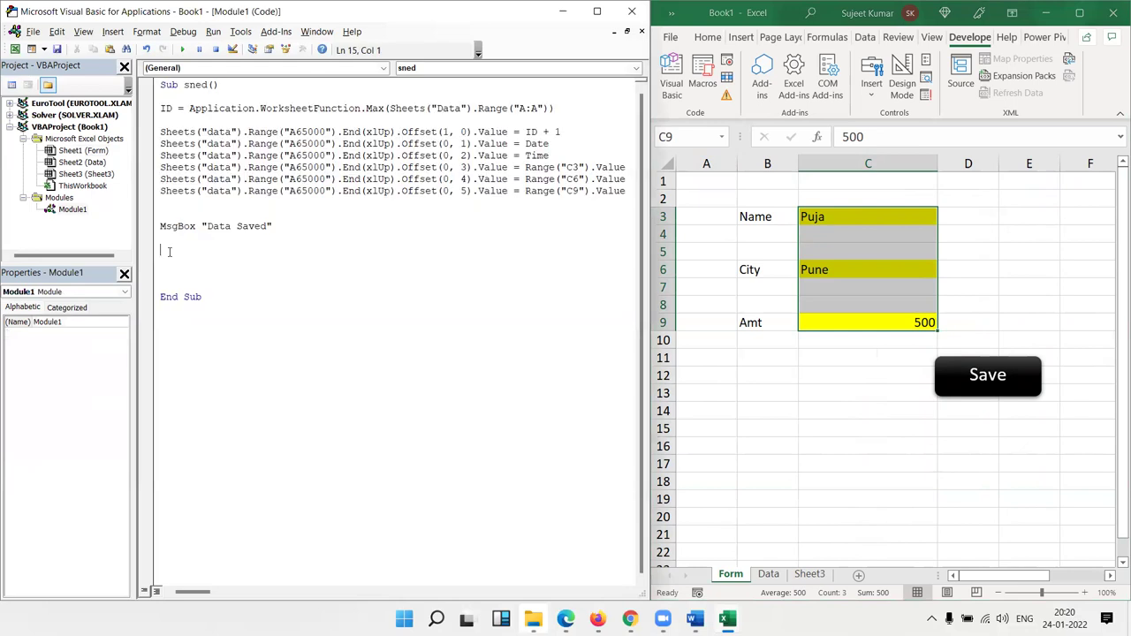
{"action": "type", "text": "Range ("}
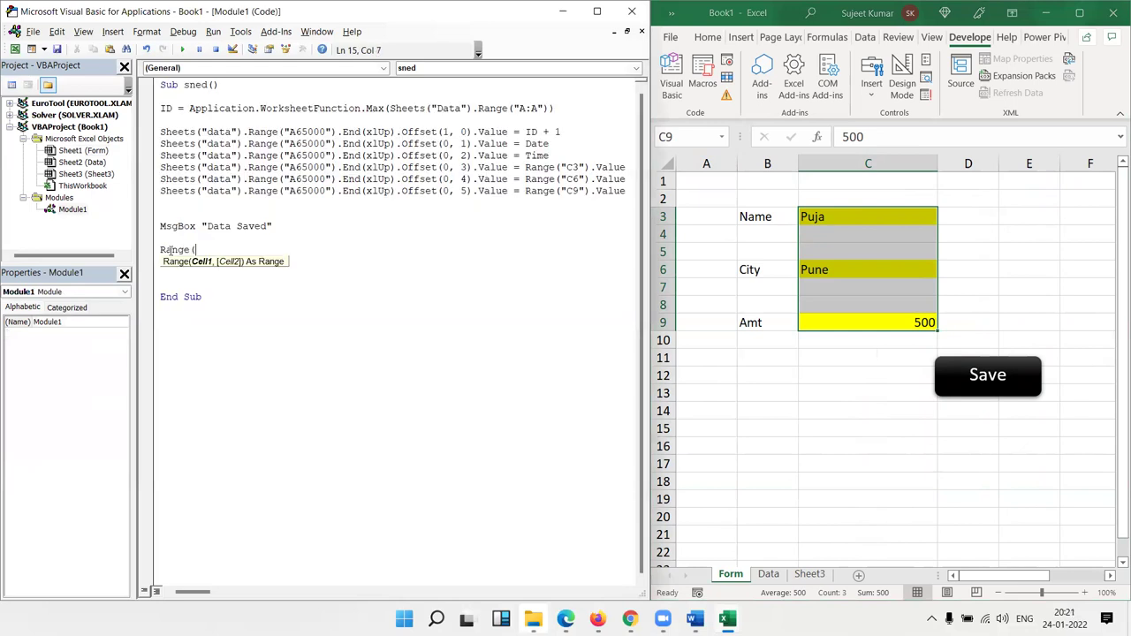
{"action": "type", "text": "\""}
{"action": "type", "text": "3"}
{"action": "type", "text": ","}
{"action": "type", "text": "6,C"}
{"action": "type", "text": "9\""}
{"action": "key", "text": "BackSpace"}
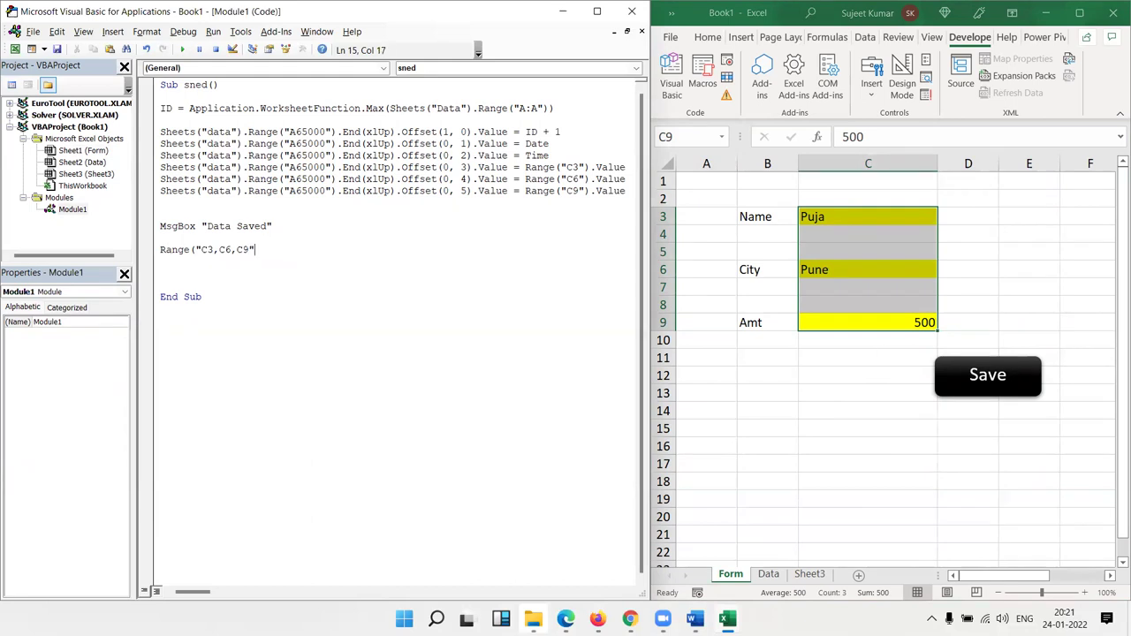
{"action": "type", "text": "cl"}
{"action": "key", "text": "BackSpace"}
{"action": "key", "text": "BackSpace"}
{"action": "type", "text": ".cl"}
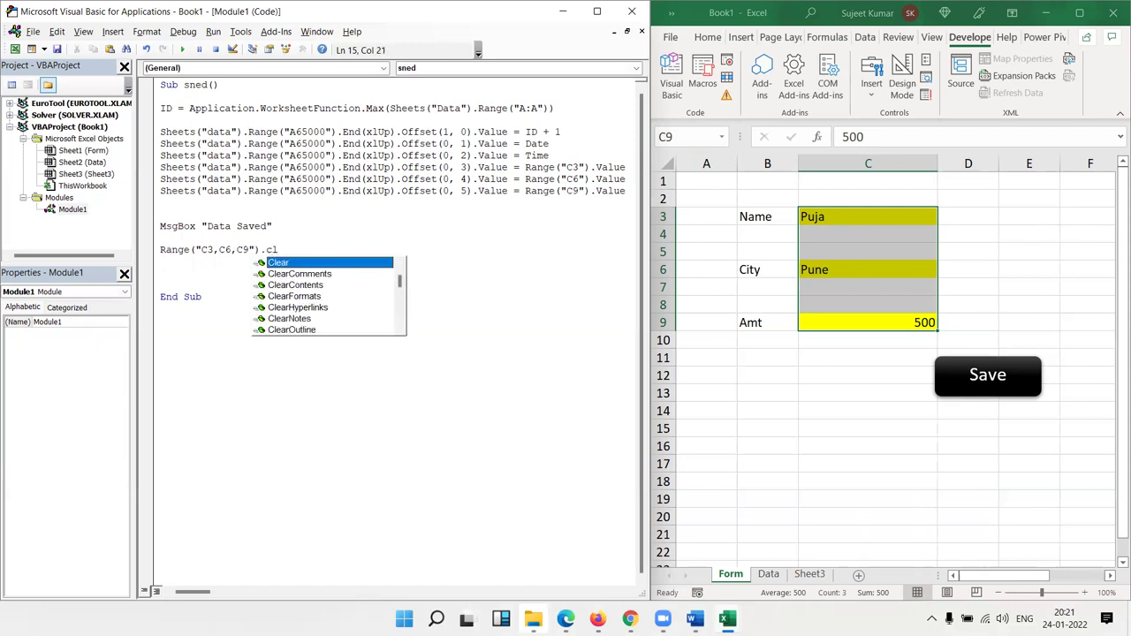
{"action": "key", "text": "Down"}
{"action": "key", "text": "Down"}
{"action": "key", "text": "Tab"}
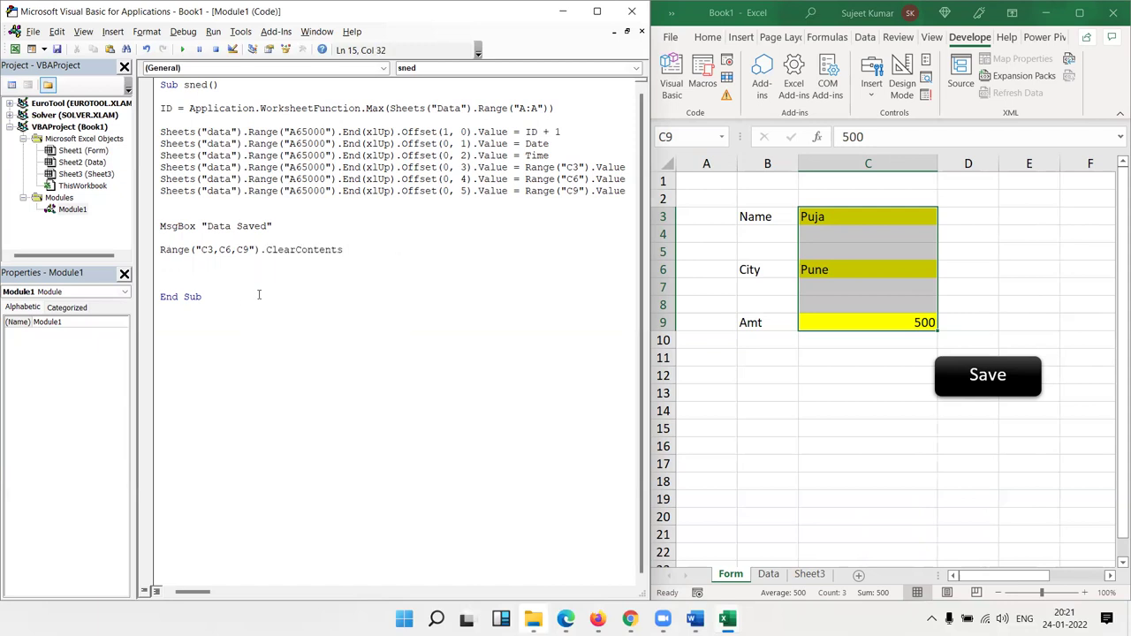
Step: Make the range addresses match the form cells C3, C6 and C9
{"action": "left_click_drag", "start_coordinate": [201, 250], "coordinate": [250, 250]}
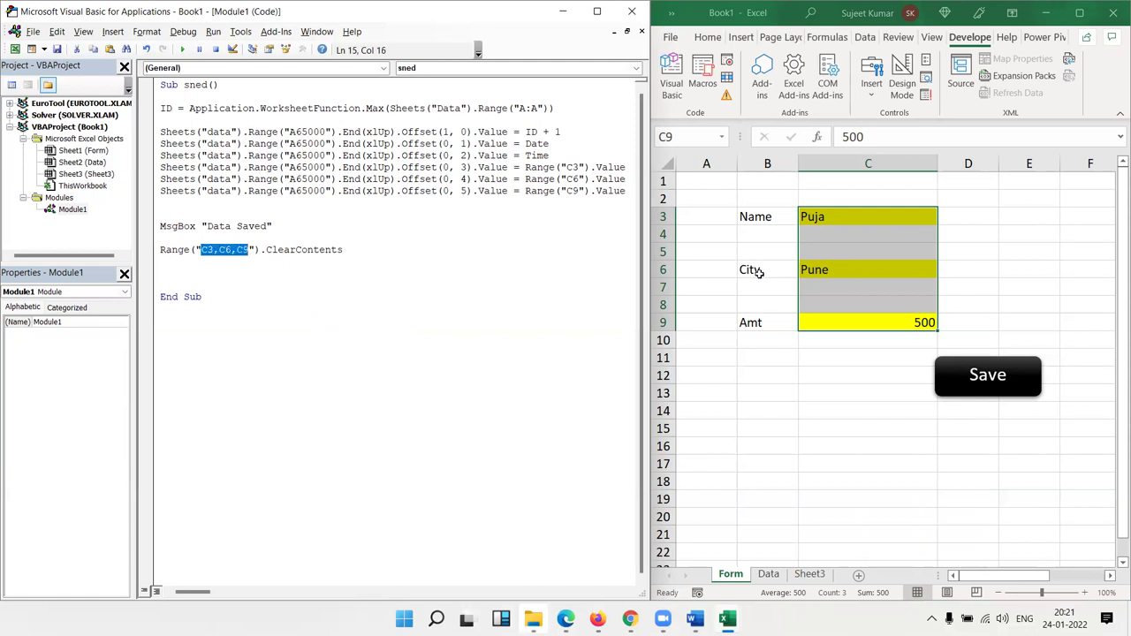
{"action": "left_click", "coordinate": [846, 272]}
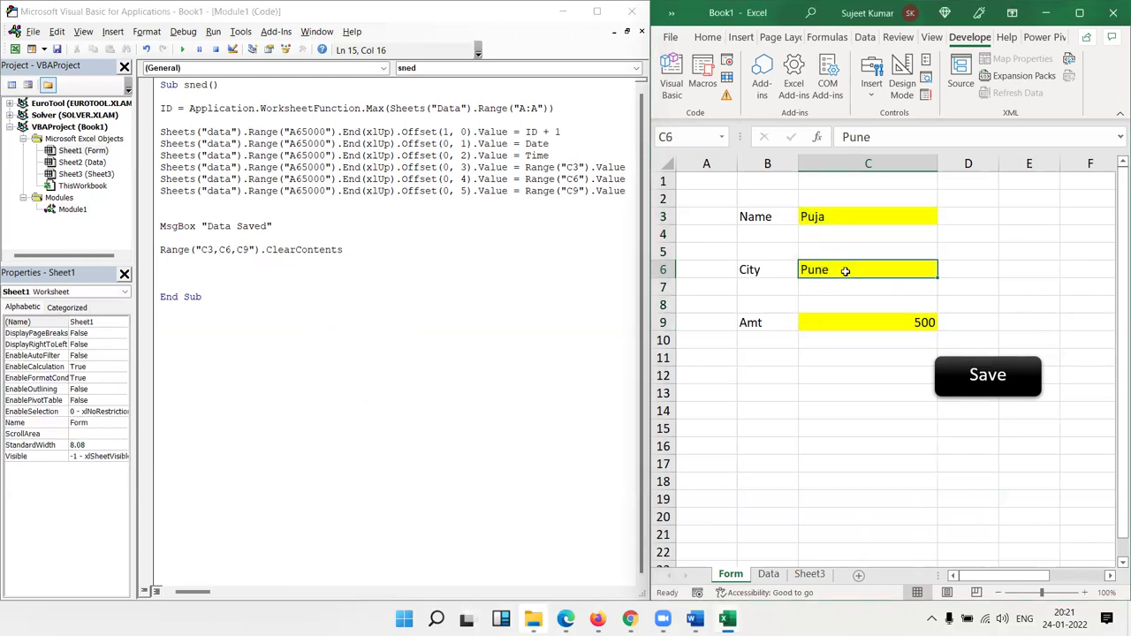
{"action": "left_click", "coordinate": [837, 319]}
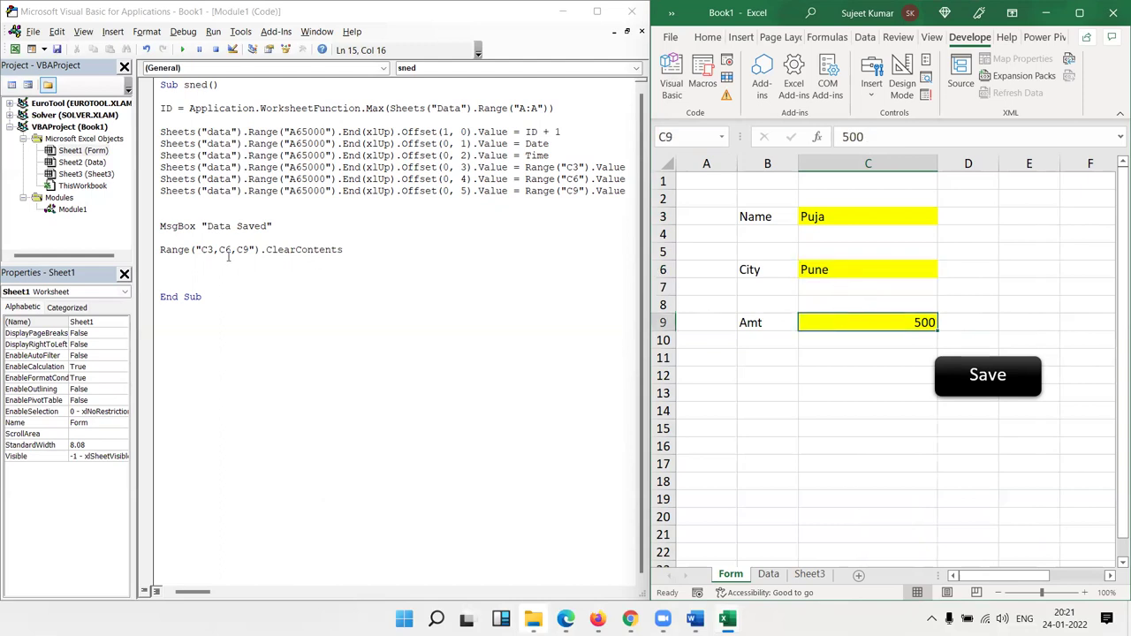
{"action": "left_click", "coordinate": [194, 285]}
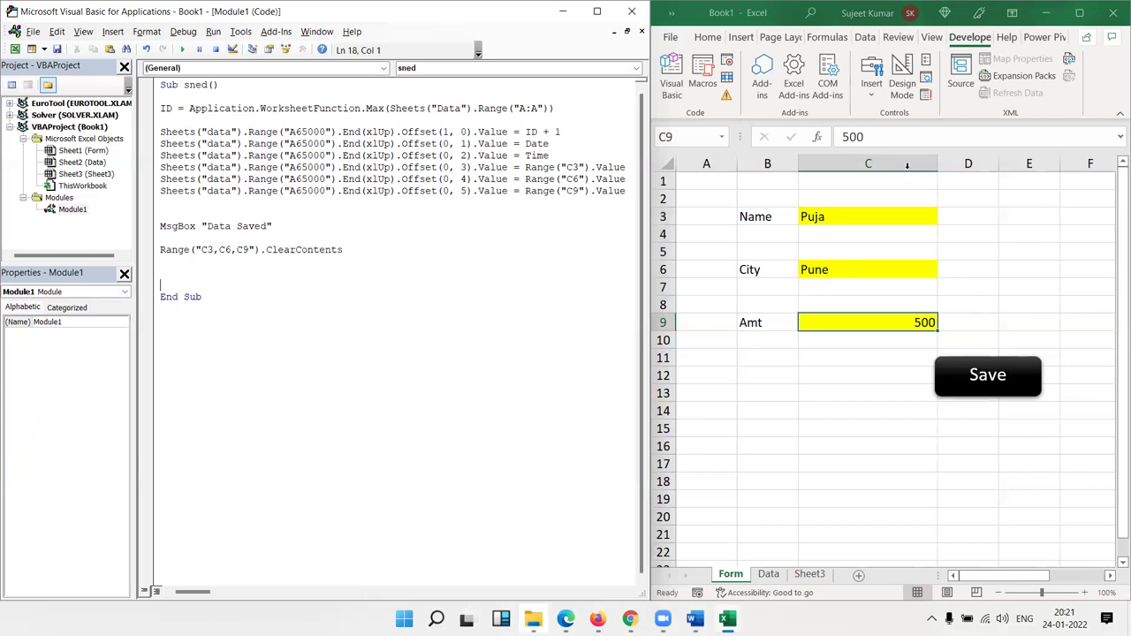
Step: Replace the form entry with a new name, city Muz and amount 600
{"action": "double_click", "coordinate": [834, 212]}
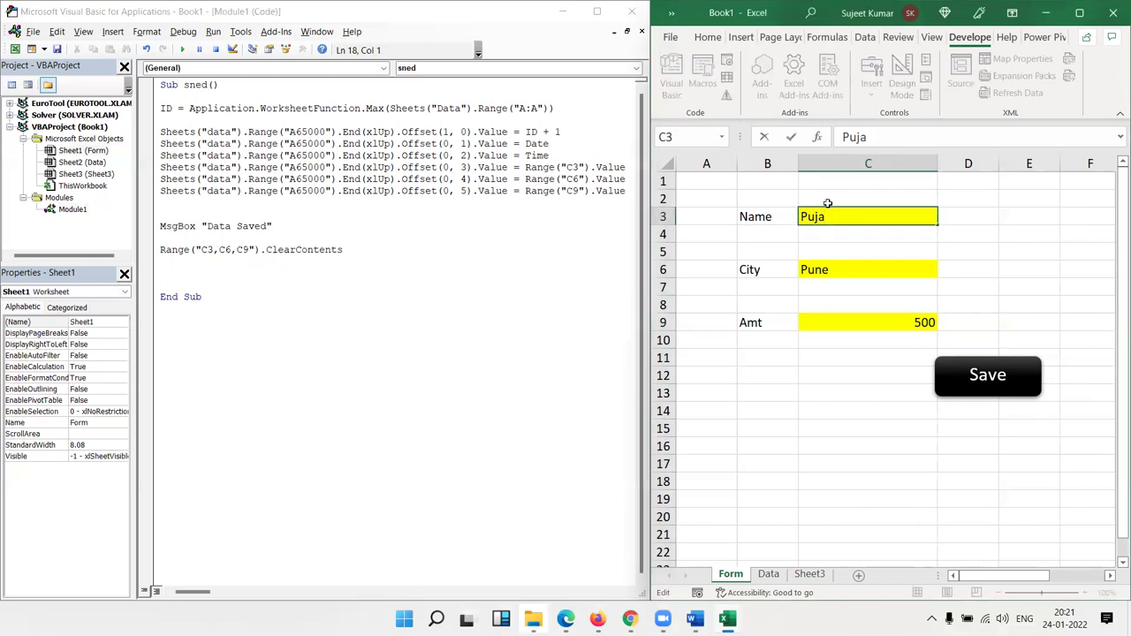
{"action": "key", "text": "BackSpace"}
{"action": "key", "text": "BackSpace"}
{"action": "key", "text": "BackSpace"}
{"action": "key", "text": "BackSpace"}
{"action": "type", "text": "Dev"}
{"action": "key", "text": "Tab"}
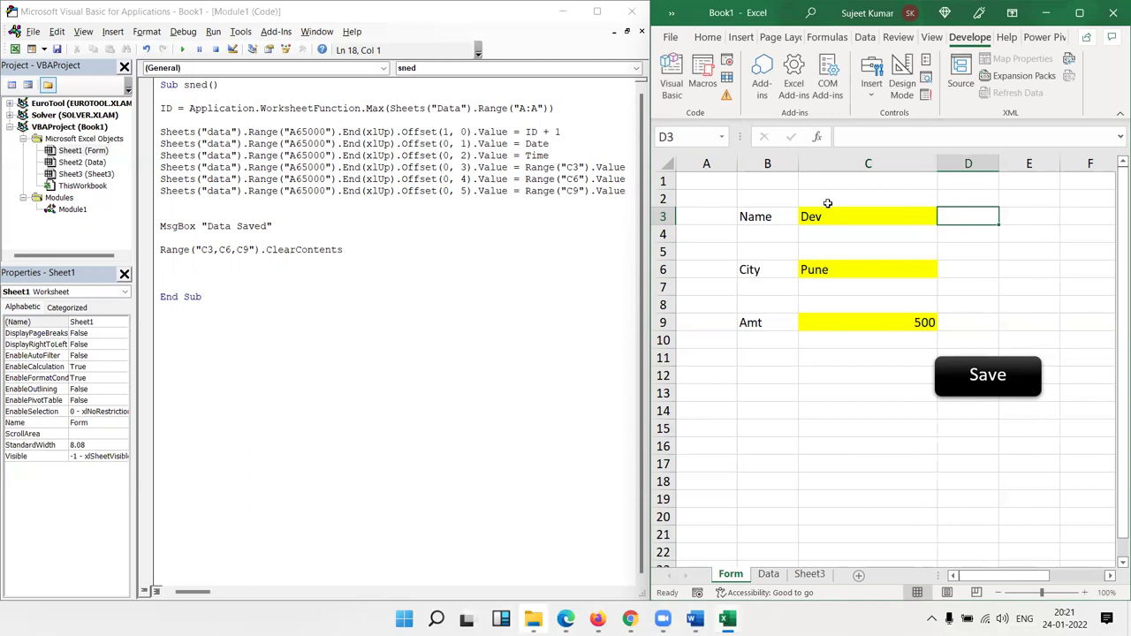
{"action": "left_click", "coordinate": [828, 270]}
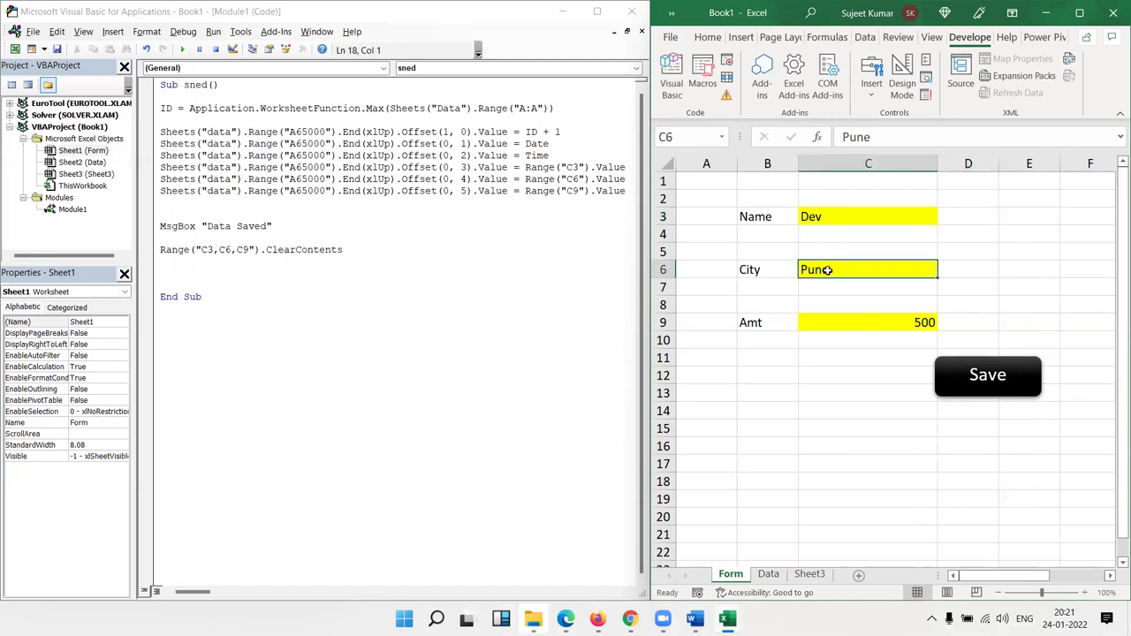
{"action": "type", "text": "Muz"}
{"action": "left_click", "coordinate": [925, 324]}
{"action": "type", "text": "600"}
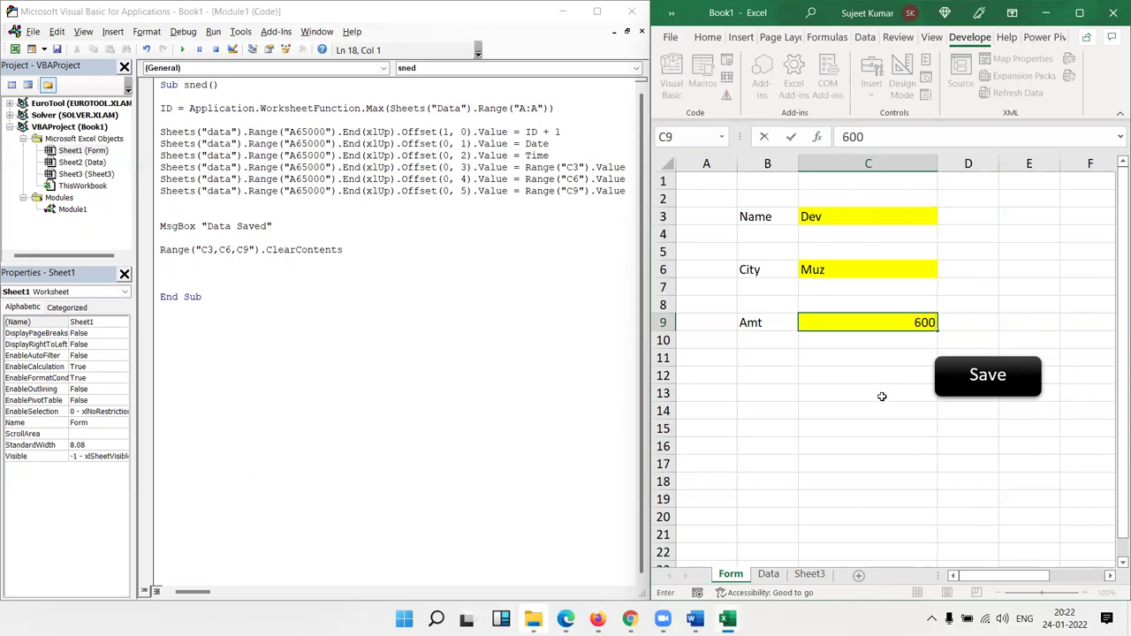
{"action": "left_click", "coordinate": [881, 396]}
Step: Save the entry, confirm the form fields cleared, and check the new Data row 3
{"action": "left_click", "coordinate": [1005, 375]}
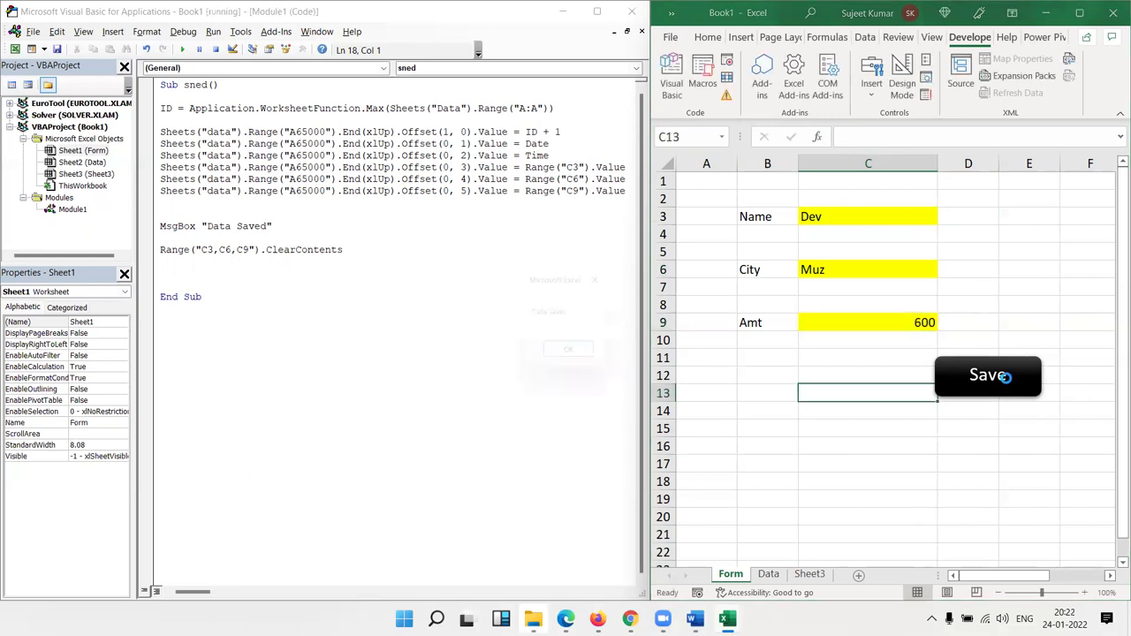
{"action": "left_click", "coordinate": [583, 359]}
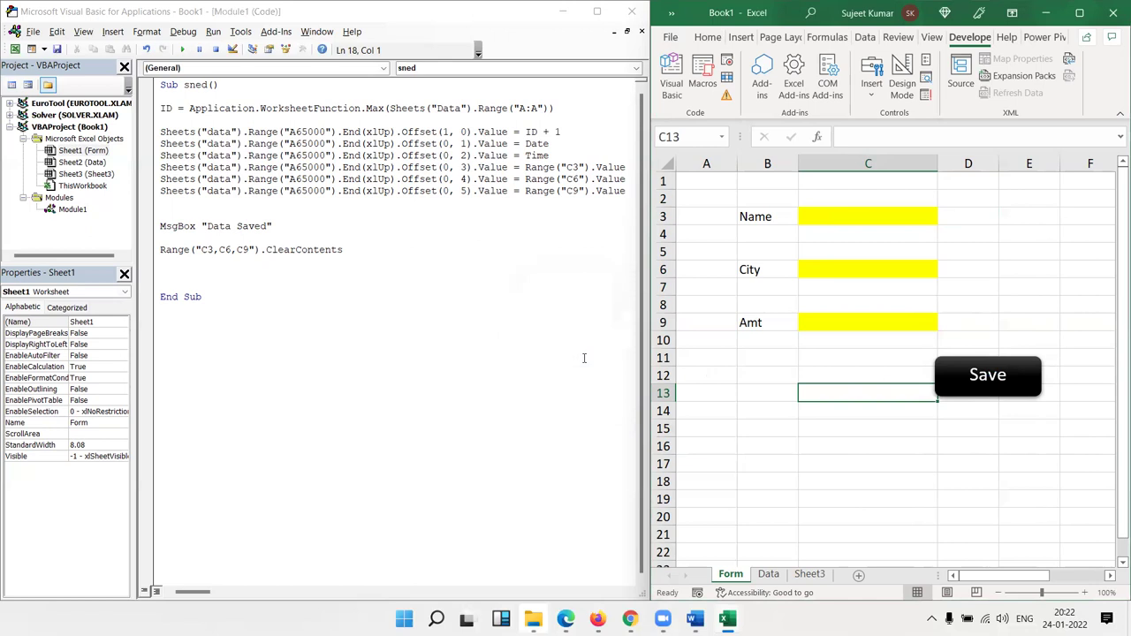
{"action": "left_click", "coordinate": [824, 321]}
{"action": "left_click", "coordinate": [818, 270]}
{"action": "left_click", "coordinate": [812, 224]}
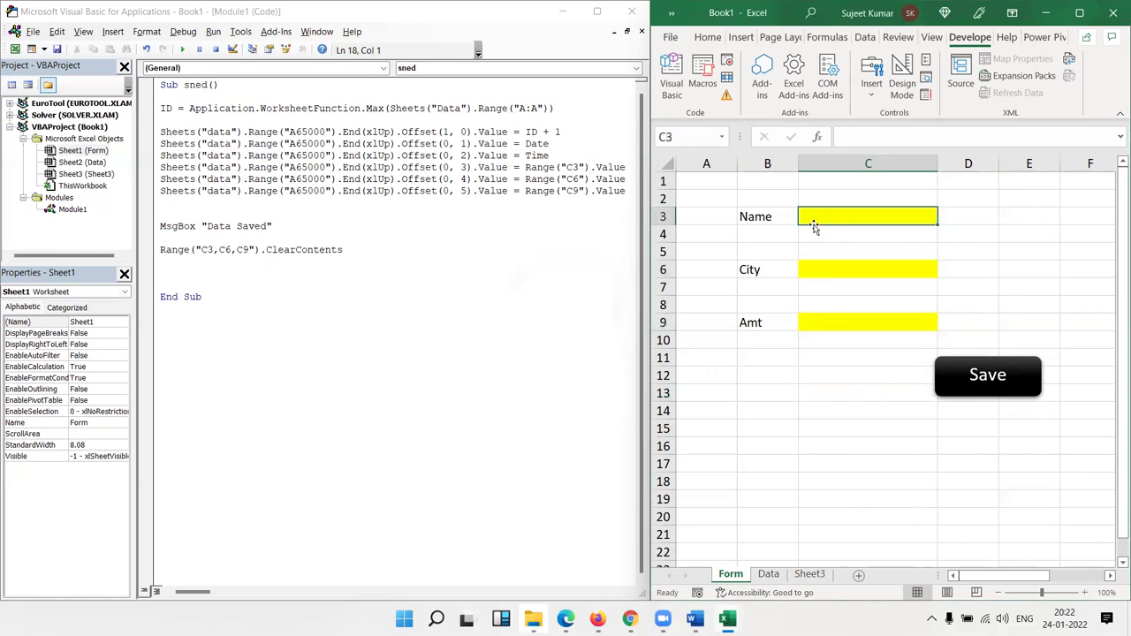
{"action": "left_click", "coordinate": [765, 583]}
{"action": "left_click", "coordinate": [721, 220]}
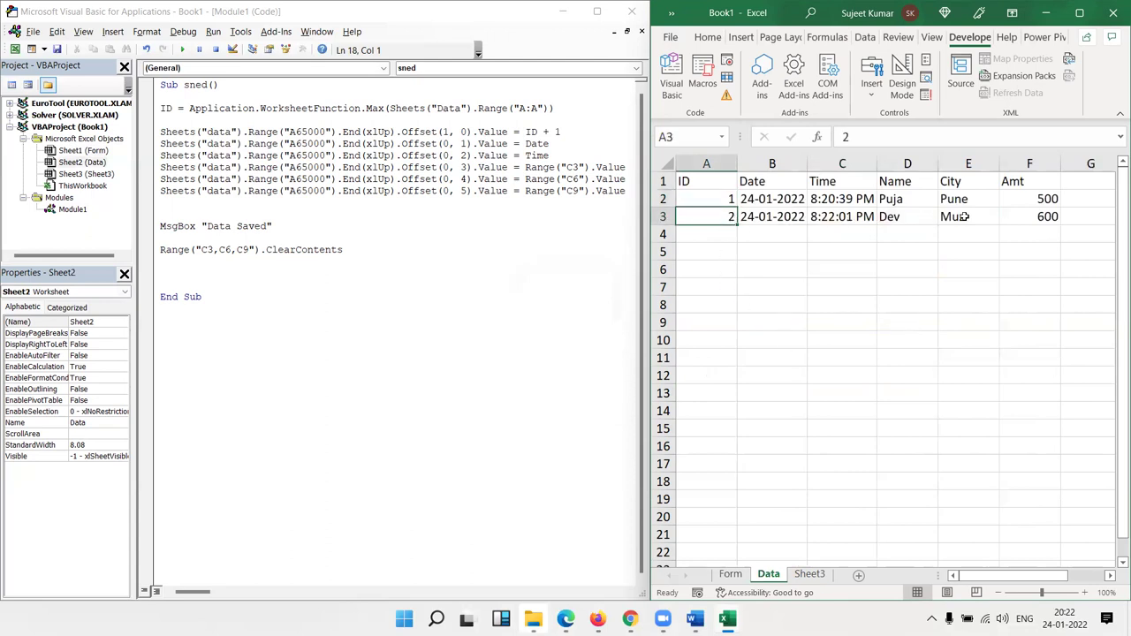
{"action": "left_click", "coordinate": [730, 583]}
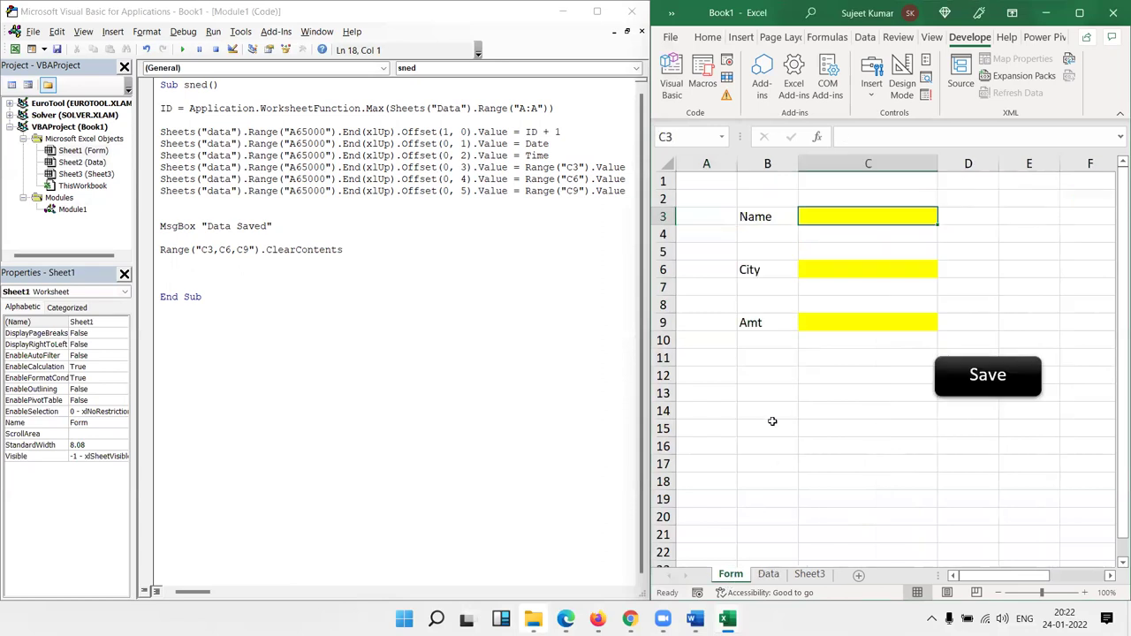
Step: Enter a name, city Patna and amount 605, and save it to the Data sheet
{"action": "type", "text": "Om"}
{"action": "left_click", "coordinate": [822, 266]}
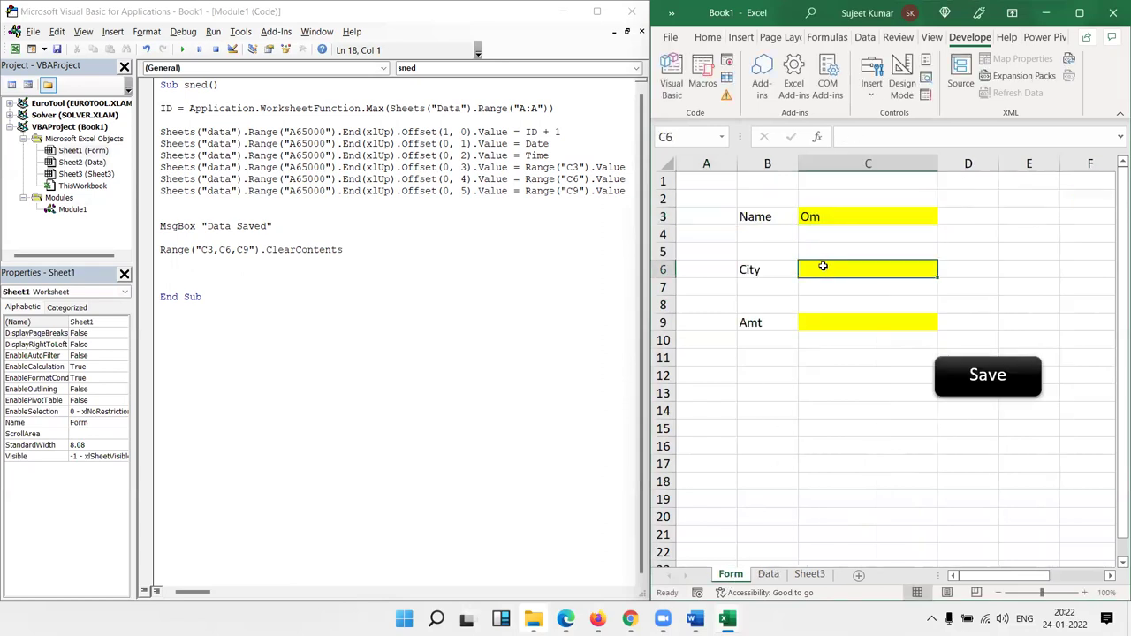
{"action": "type", "text": "Pune"}
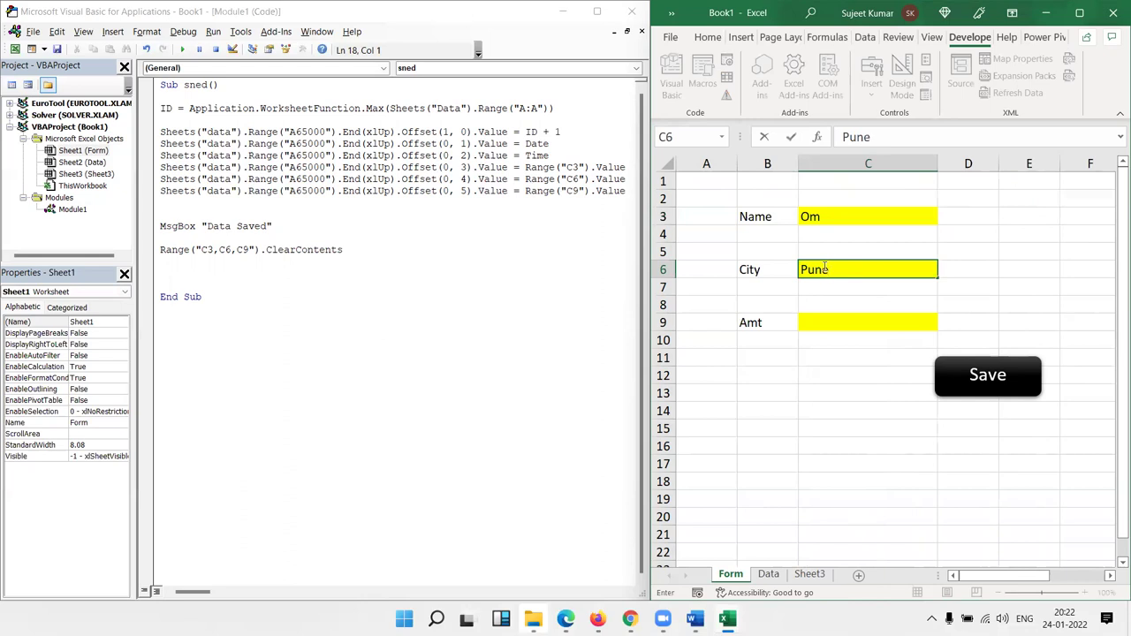
{"action": "key", "text": "BackSpace"}
{"action": "key", "text": "BackSpace"}
{"action": "key", "text": "BackSpace"}
{"action": "type", "text": "atna"}
{"action": "key", "text": "Tab"}
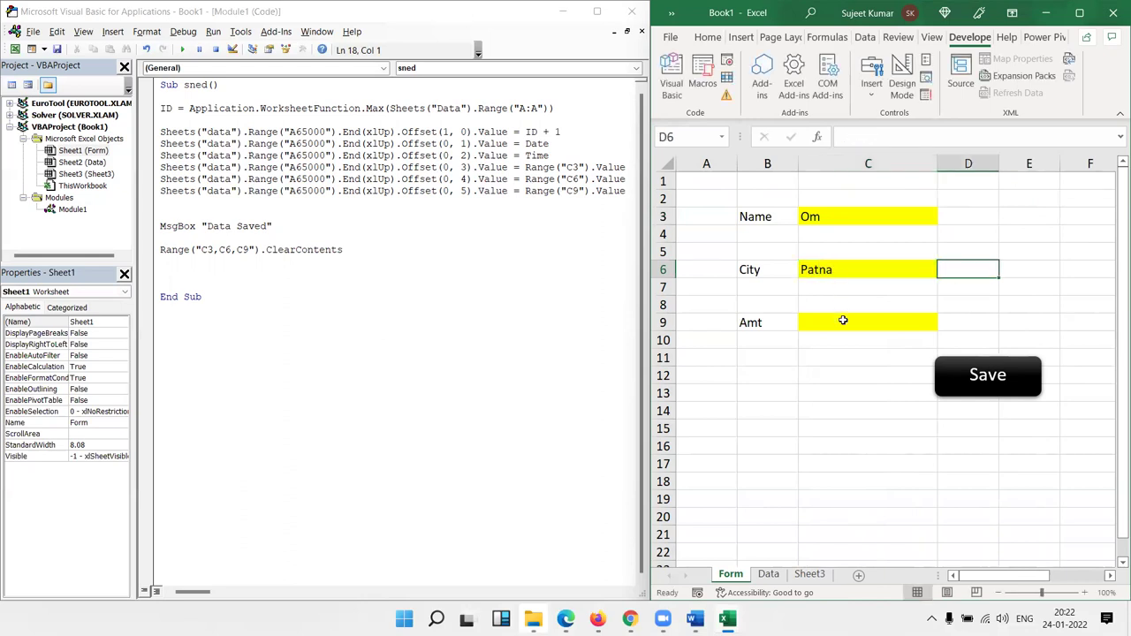
{"action": "left_click", "coordinate": [843, 320]}
{"action": "type", "text": "605"}
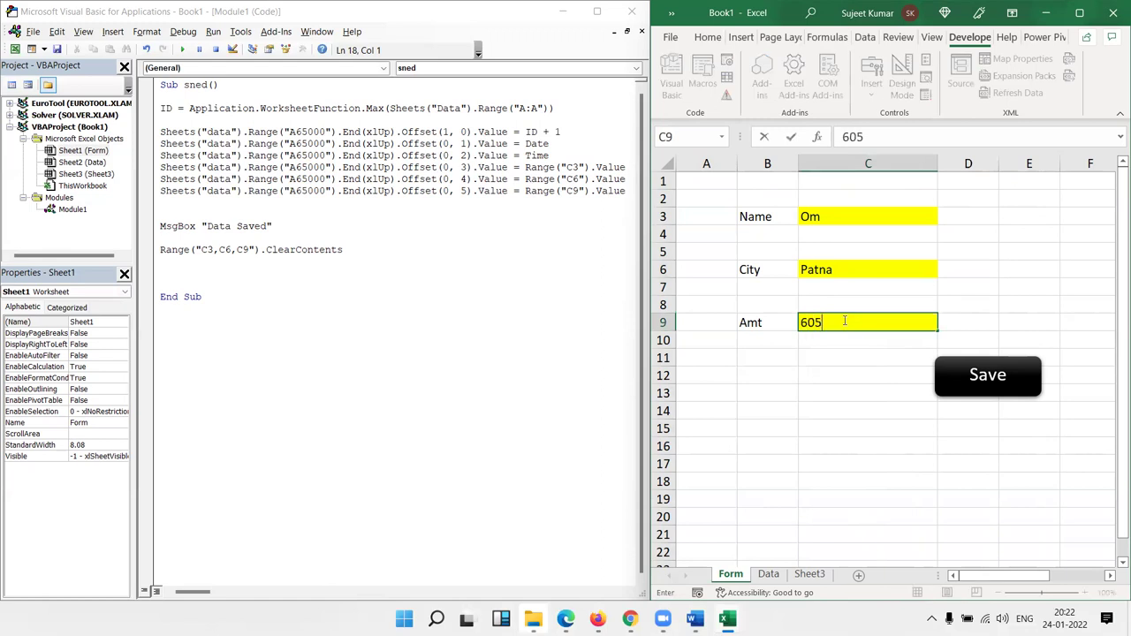
{"action": "left_click", "coordinate": [840, 389]}
{"action": "left_click", "coordinate": [954, 378]}
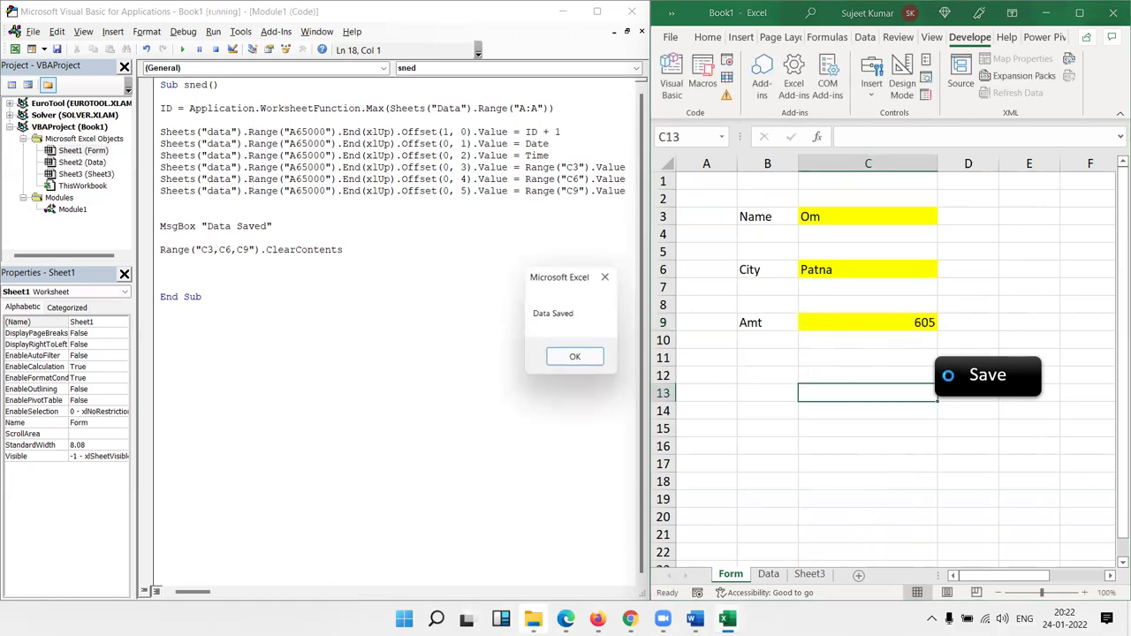
{"action": "left_click", "coordinate": [575, 356]}
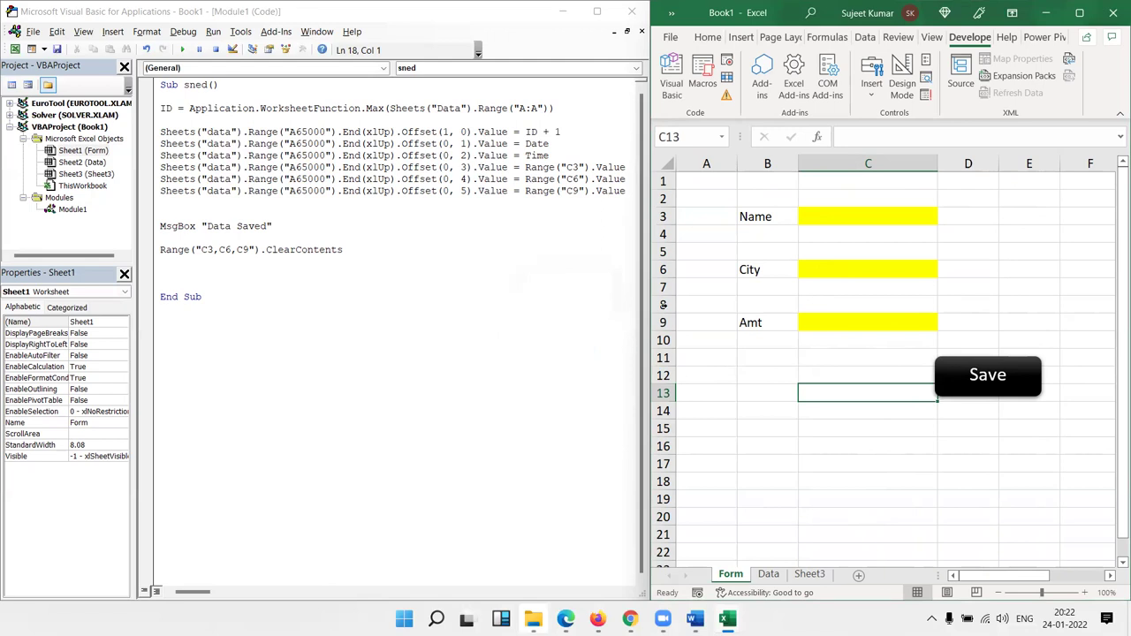
Step: Type the next person's name into the Name cell C3
{"action": "left_click", "coordinate": [847, 220]}
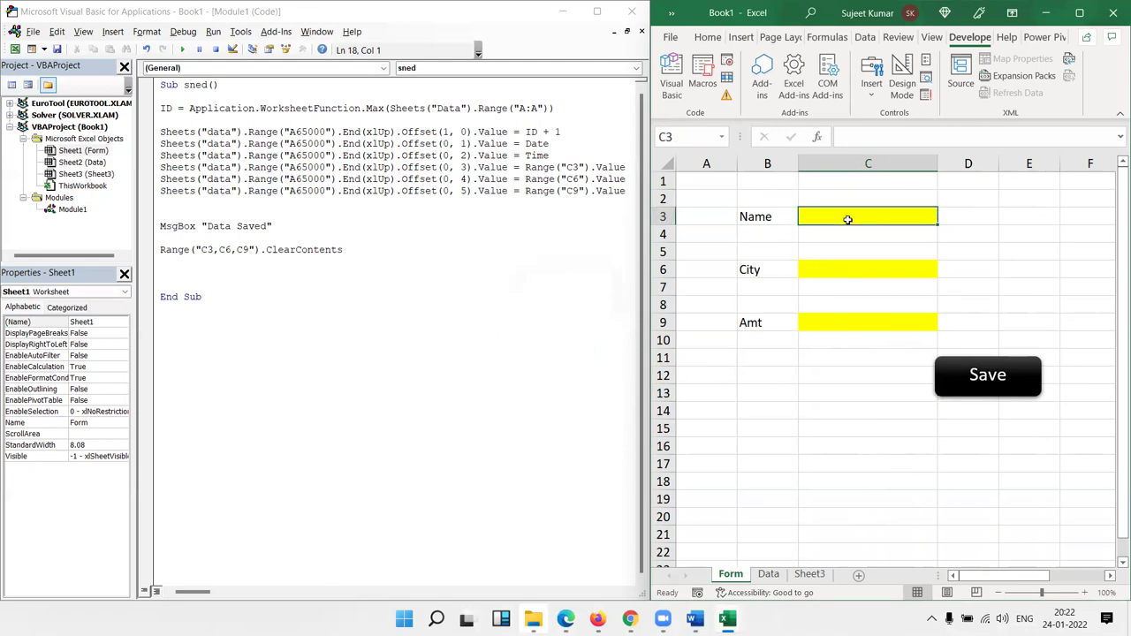
{"action": "type", "text": "Inder"}
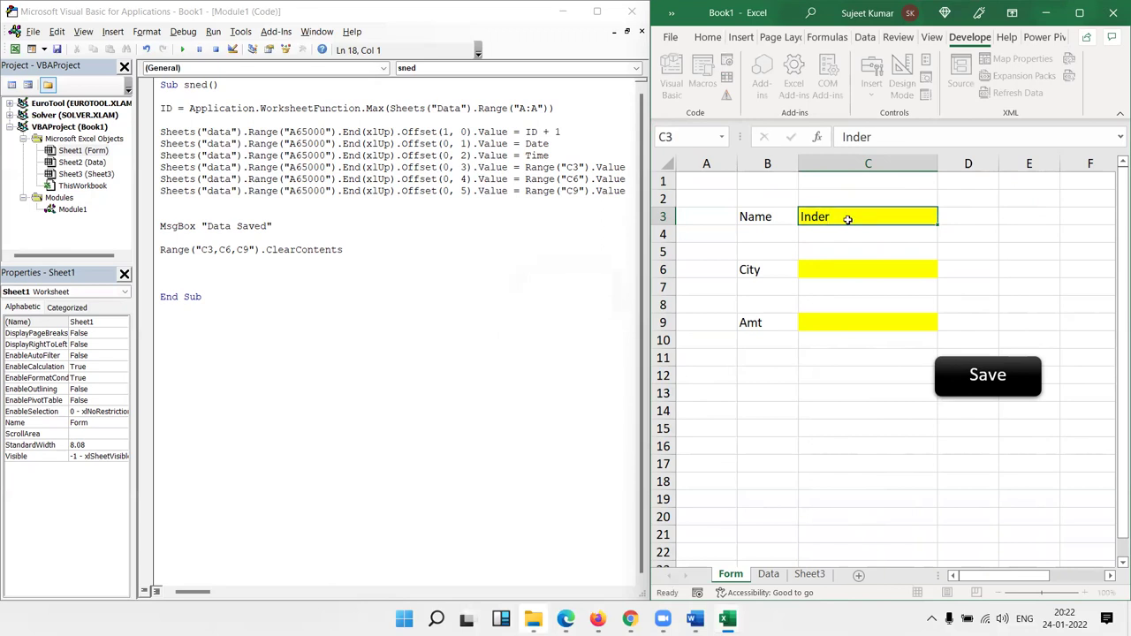
{"action": "key", "text": "Return"}
{"action": "left_click", "coordinate": [847, 219]}
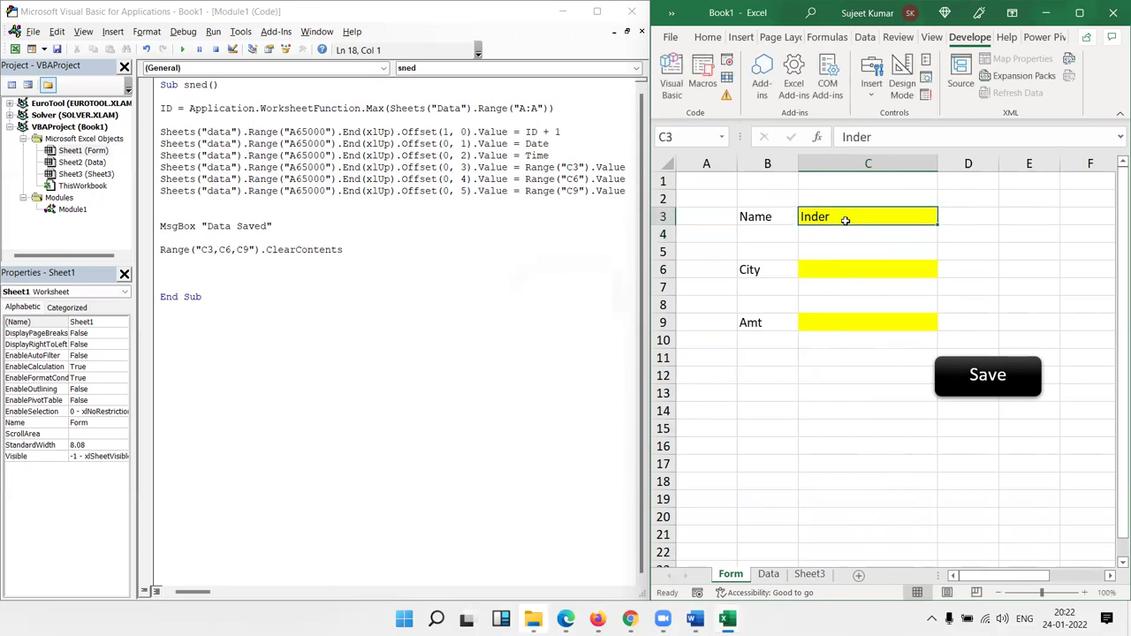
{"action": "left_click", "coordinate": [838, 265]}
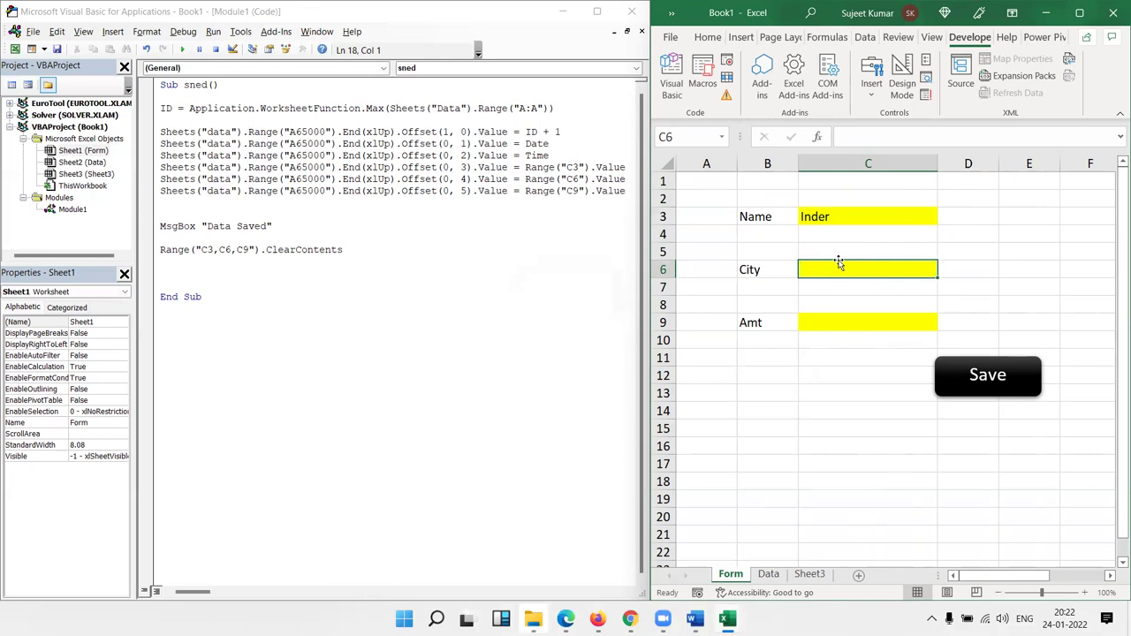
{"action": "left_click", "coordinate": [828, 353]}
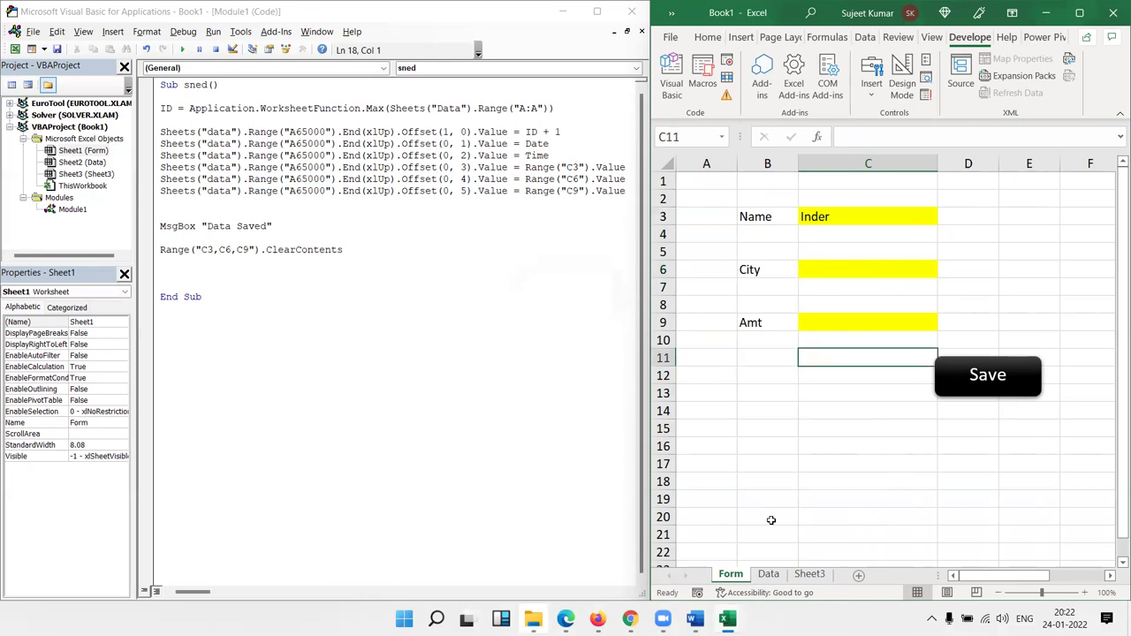
Step: Open and cancel Protect Sheet, then multi-select cells C3, C6 and C9
{"action": "right_click", "coordinate": [734, 578]}
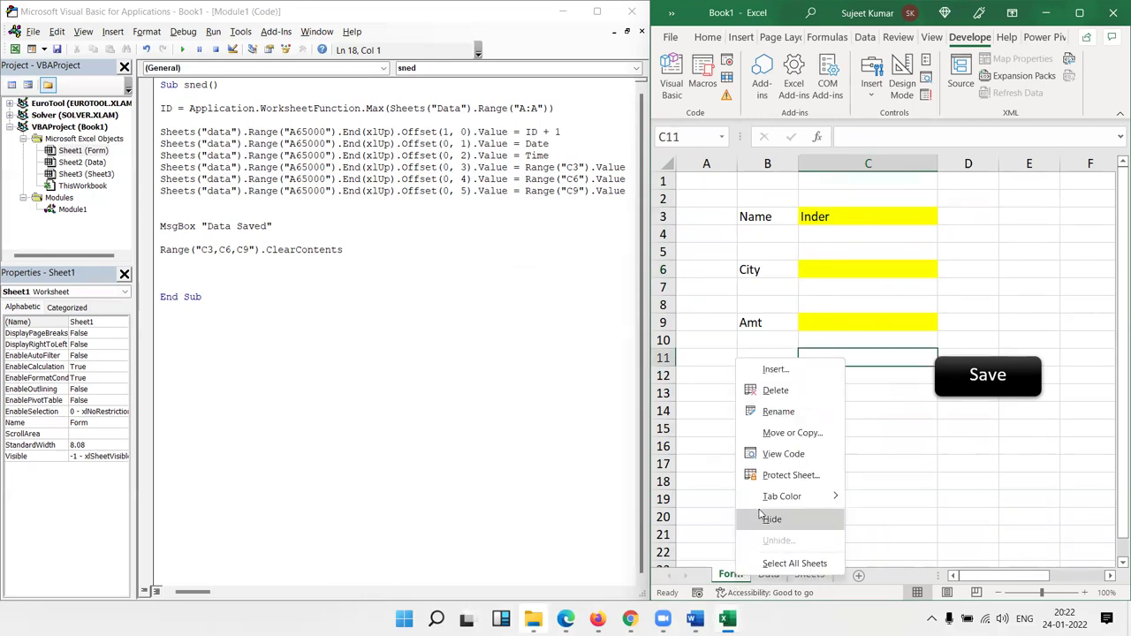
{"action": "left_click", "coordinate": [771, 481]}
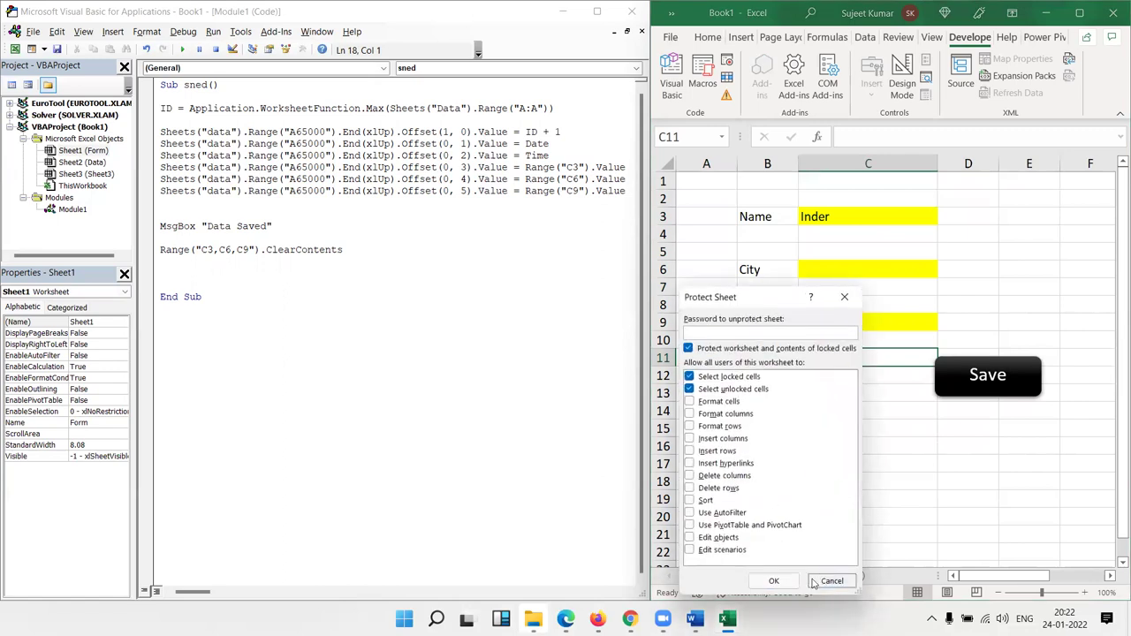
{"action": "key", "text": "Escape"}
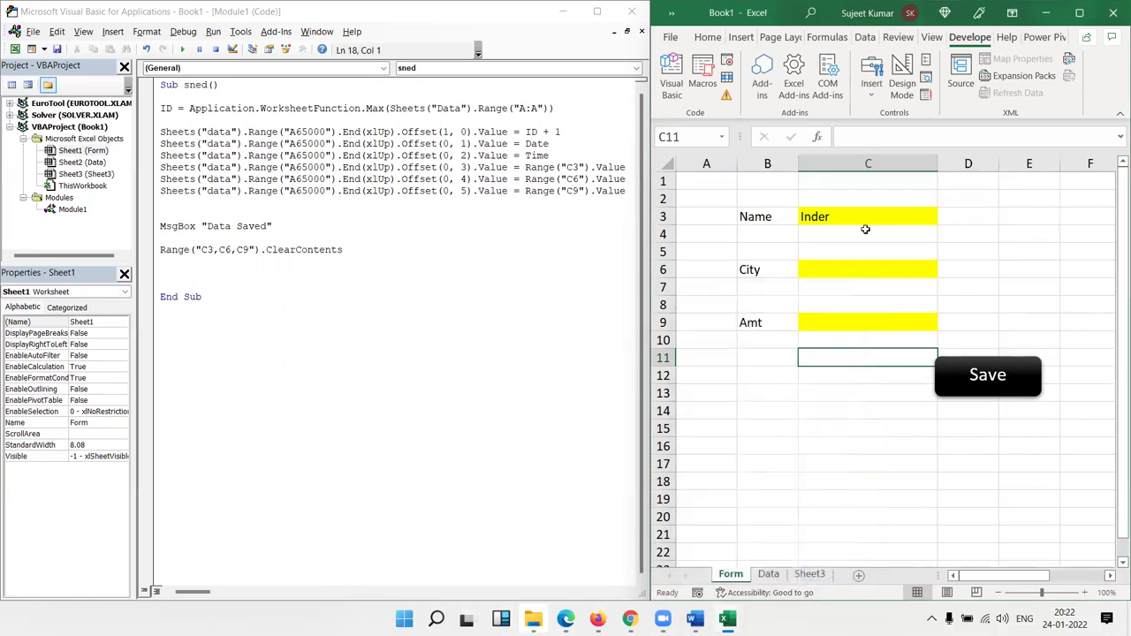
{"action": "left_click", "coordinate": [862, 220]}
{"action": "left_click", "coordinate": [859, 279], "text": "ctrl"}
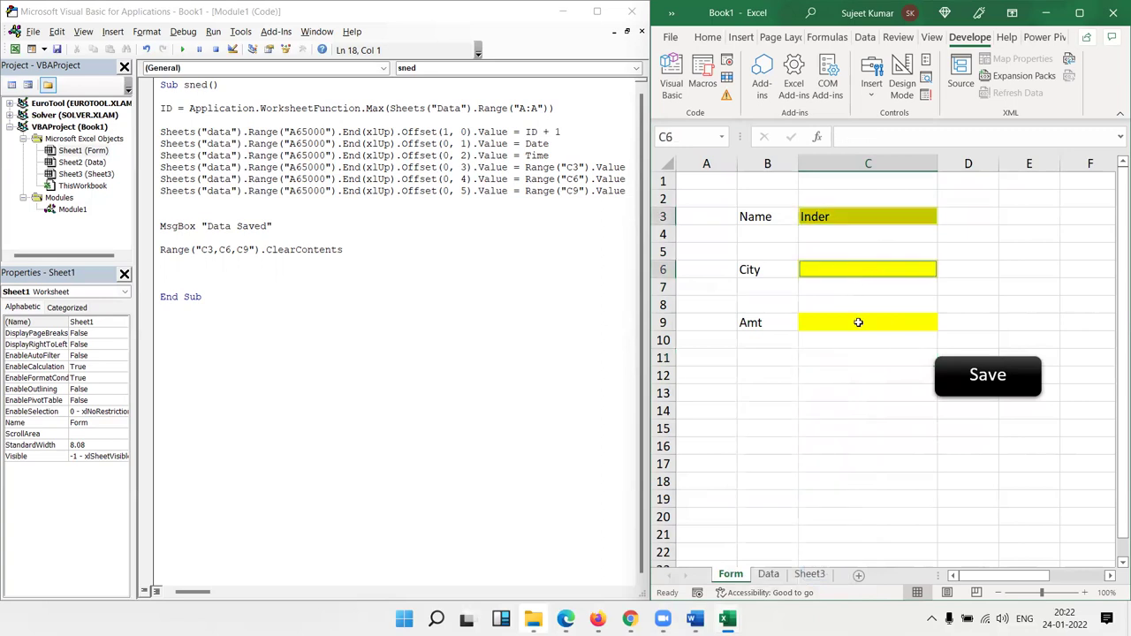
{"action": "left_click", "coordinate": [858, 322], "text": "ctrl"}
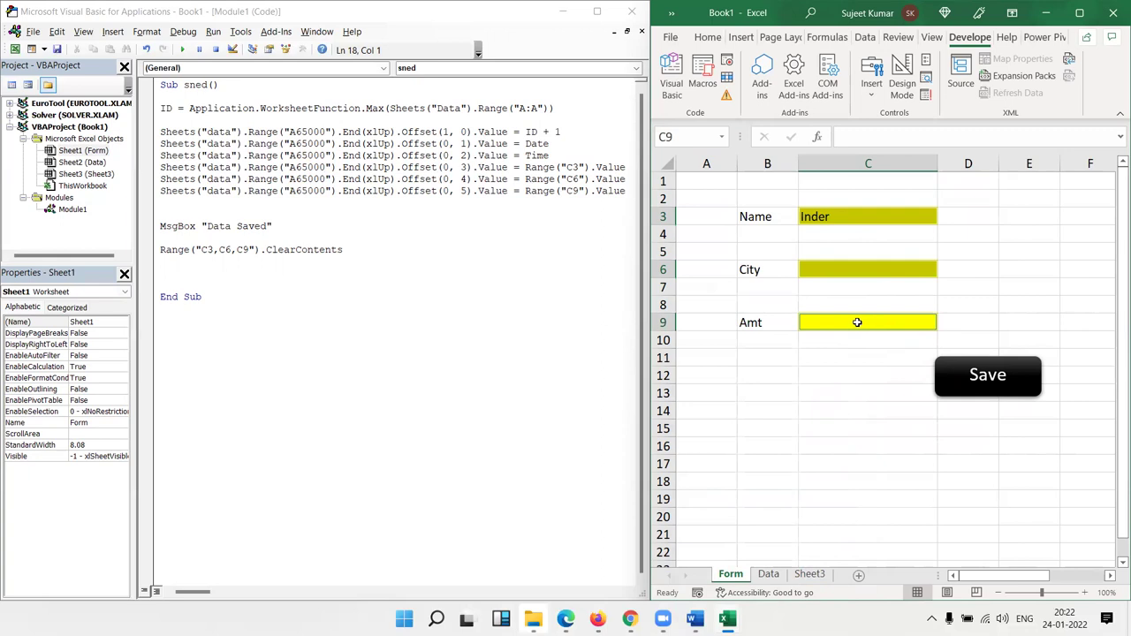
{"action": "right_click", "coordinate": [857, 322]}
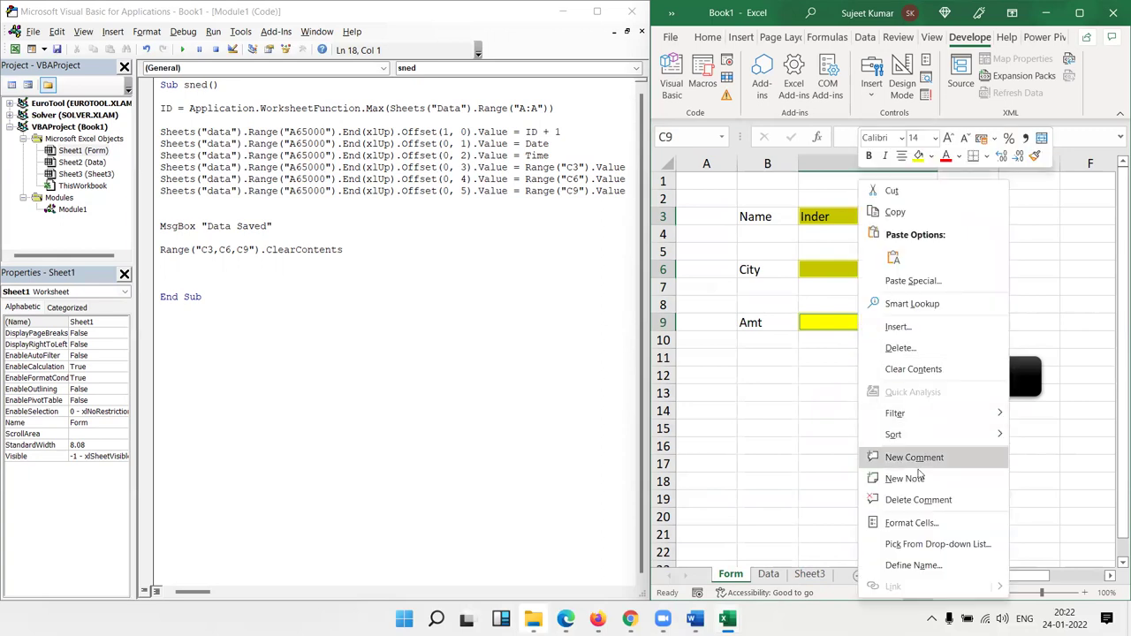
Step: Clear the Locked option on the Format Cells Protection tab for C3, C6 and C9
{"action": "left_click", "coordinate": [776, 477]}
{"action": "key", "text": "ctrl+1"}
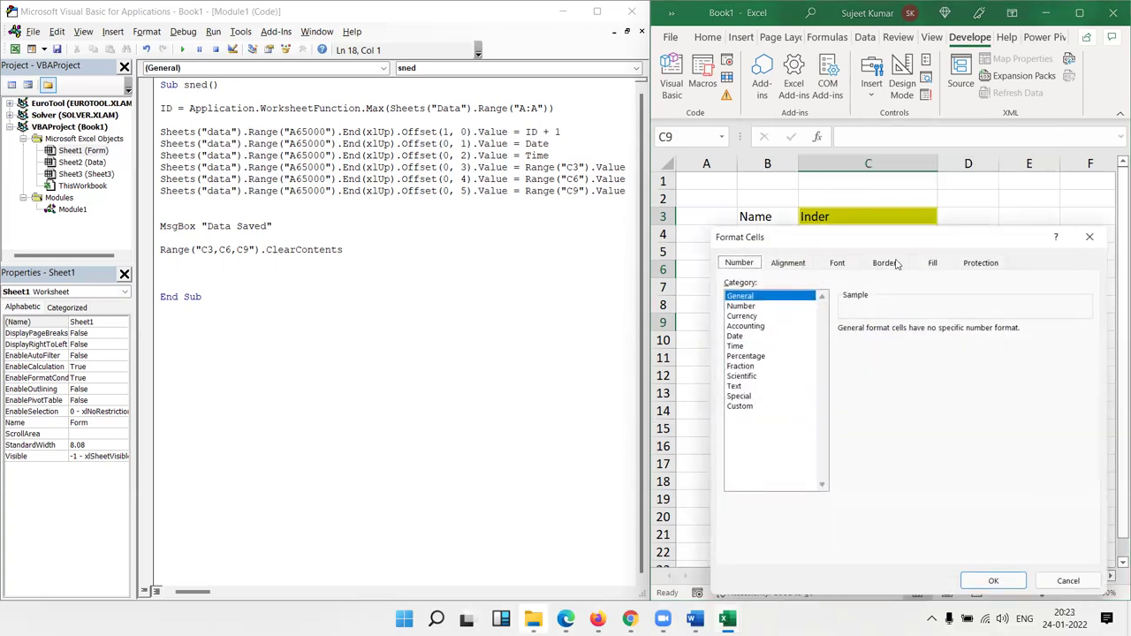
{"action": "left_click_drag", "start_coordinate": [907, 243], "coordinate": [540, 183]}
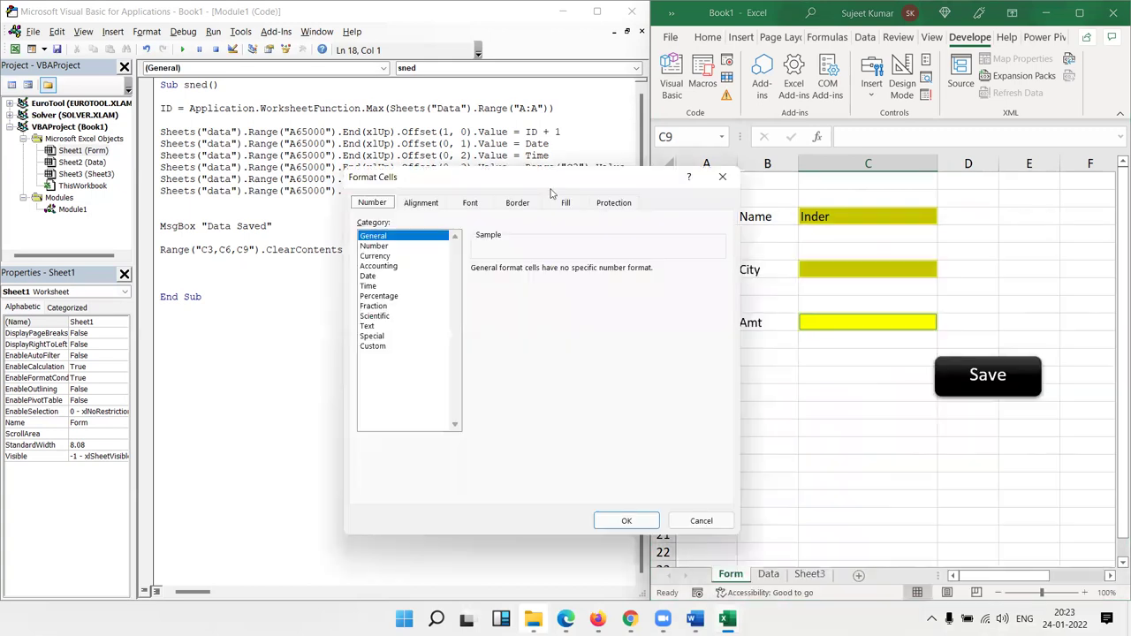
{"action": "left_click", "coordinate": [614, 202]}
{"action": "left_click", "coordinate": [381, 225]}
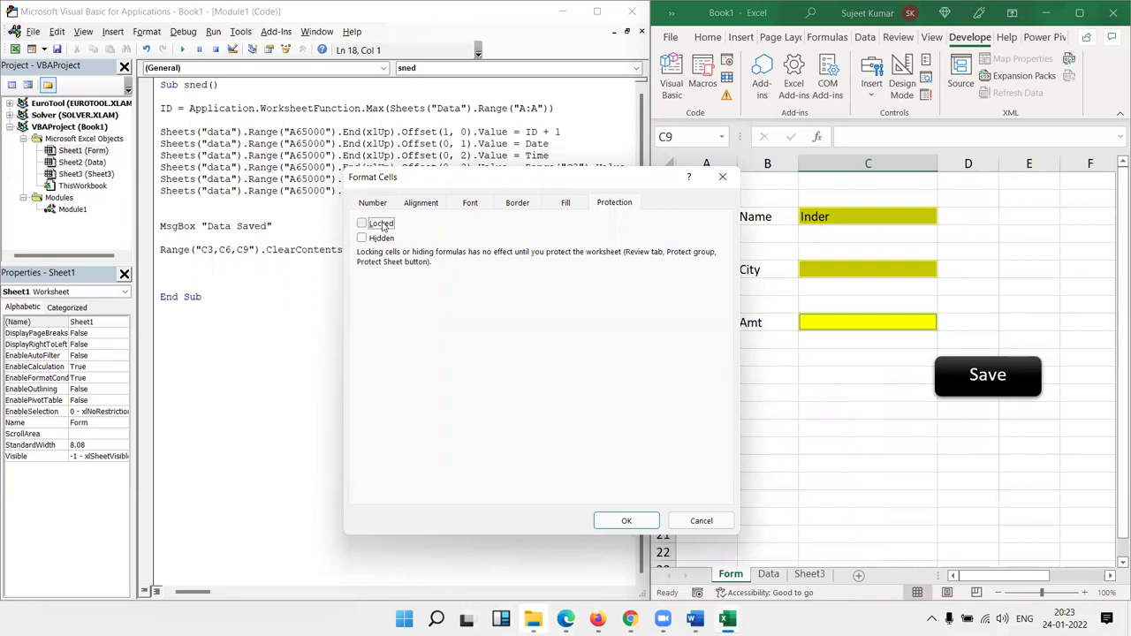
{"action": "left_click", "coordinate": [626, 520]}
{"action": "key", "text": "Return"}
{"action": "left_click", "coordinate": [760, 428]}
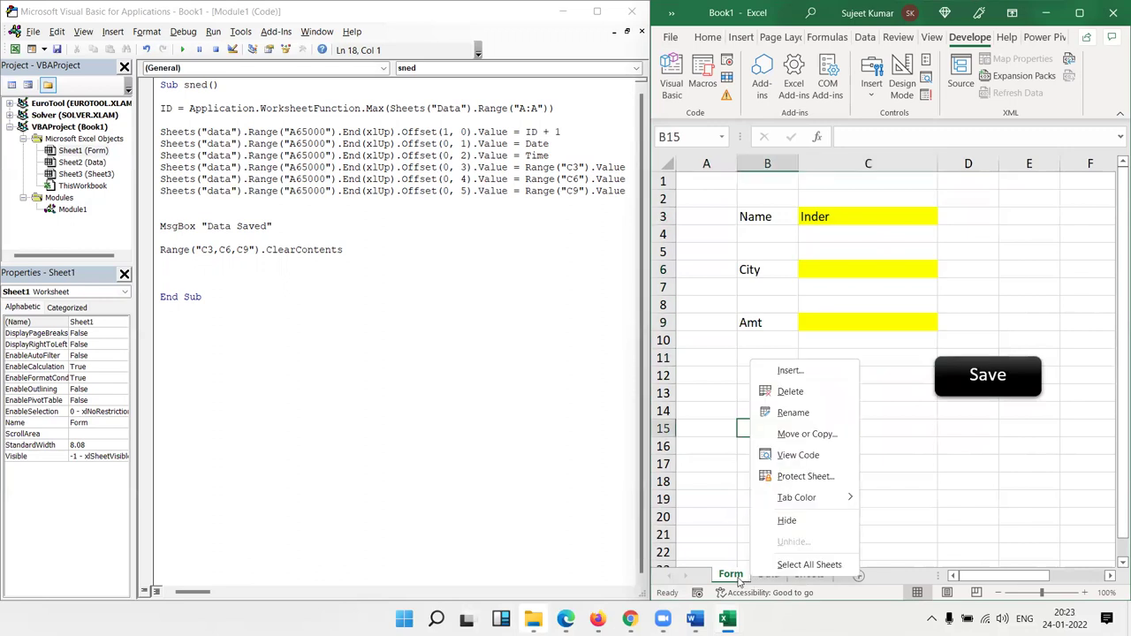
Step: Protect the Form sheet with 'Select locked cells' unchecked
{"action": "right_click", "coordinate": [738, 580]}
{"action": "left_click", "coordinate": [774, 478]}
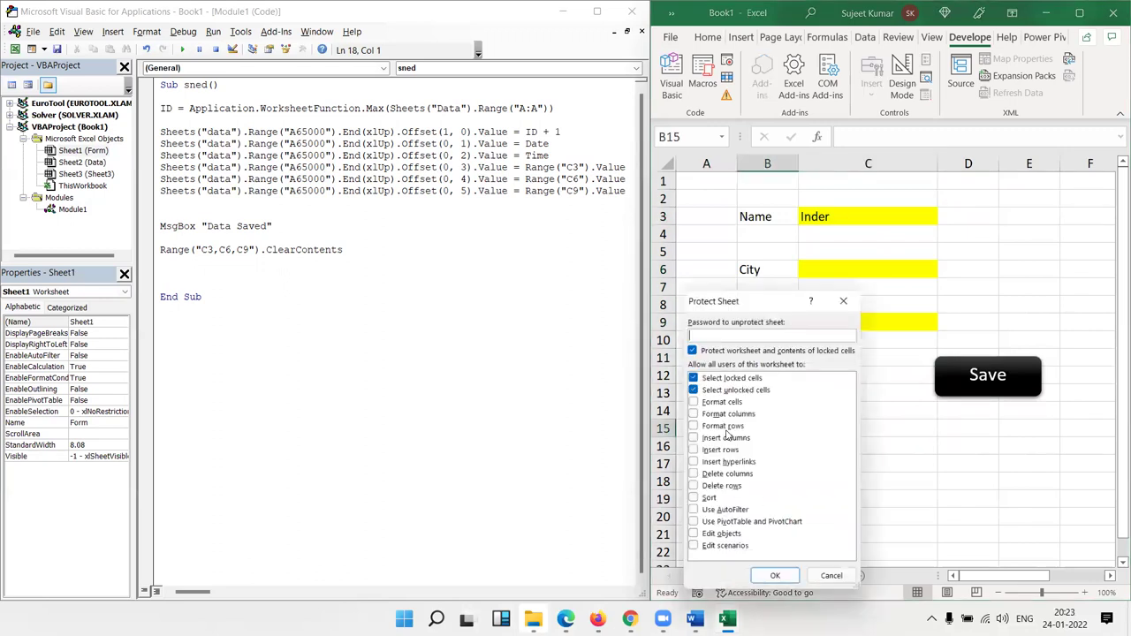
{"action": "left_click", "coordinate": [693, 377]}
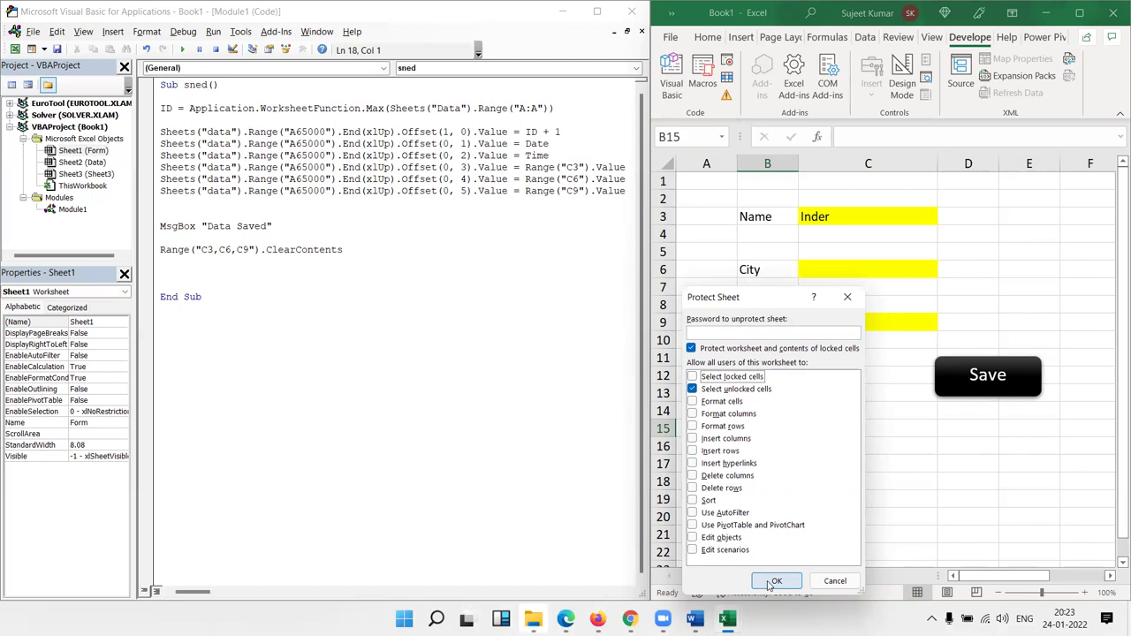
{"action": "left_click", "coordinate": [772, 582]}
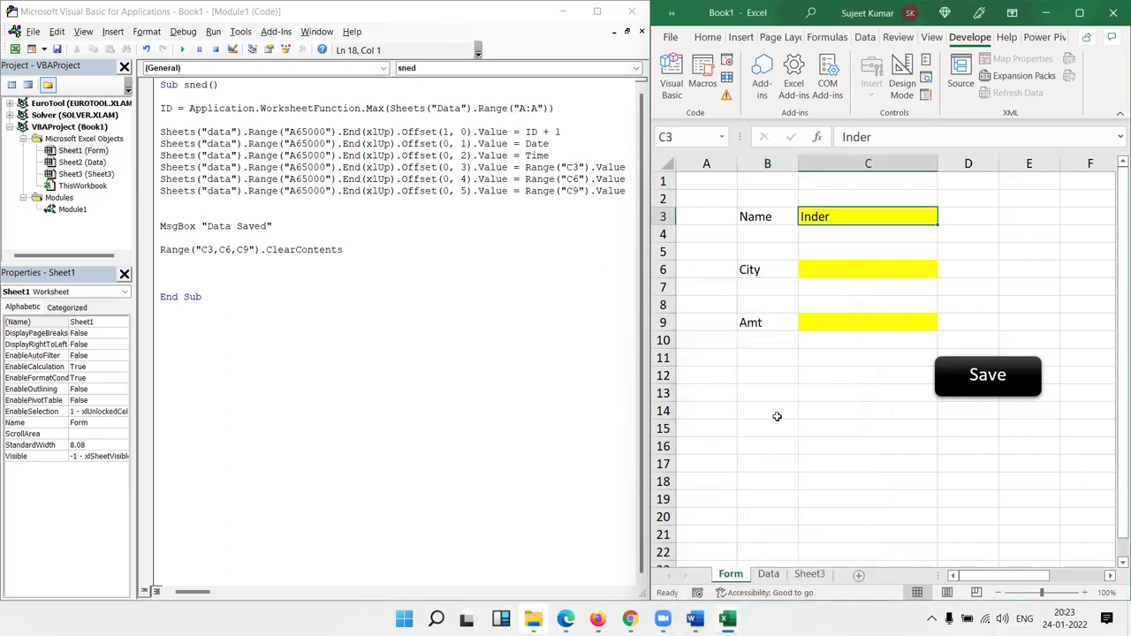
Step: Fill the form with the person's name, city Jaipur and amount 854
{"action": "key", "text": "BackSpace"}
{"action": "type", "text": "Inder"}
{"action": "key", "text": "Return"}
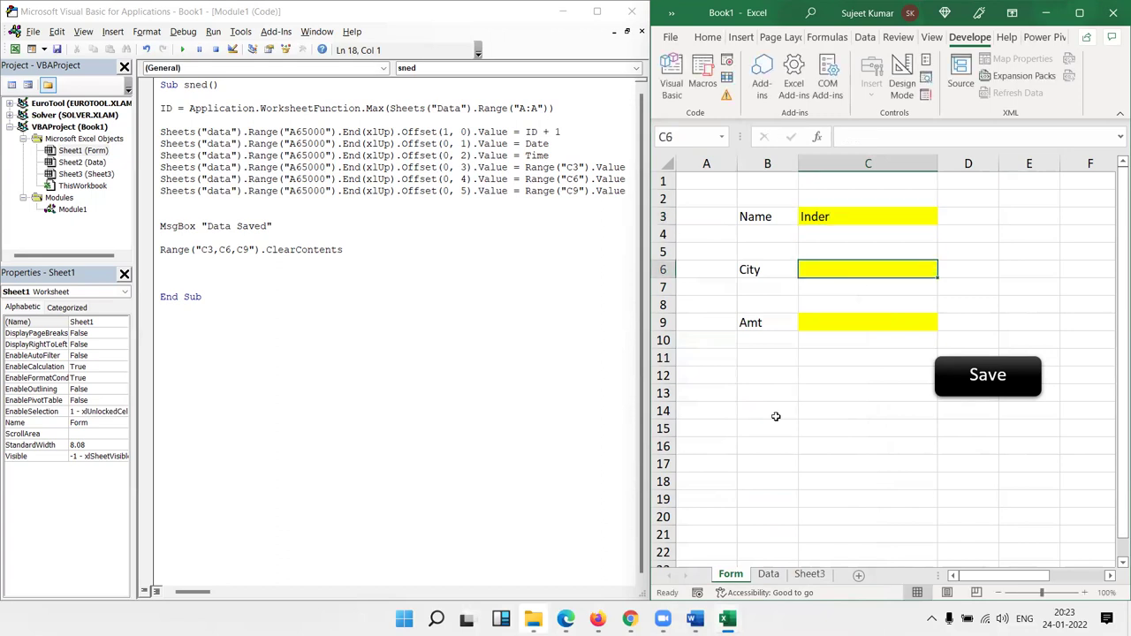
{"action": "type", "text": "Jaipur"}
{"action": "key", "text": "Return"}
{"action": "type", "text": "854"}
{"action": "key", "text": "Return"}
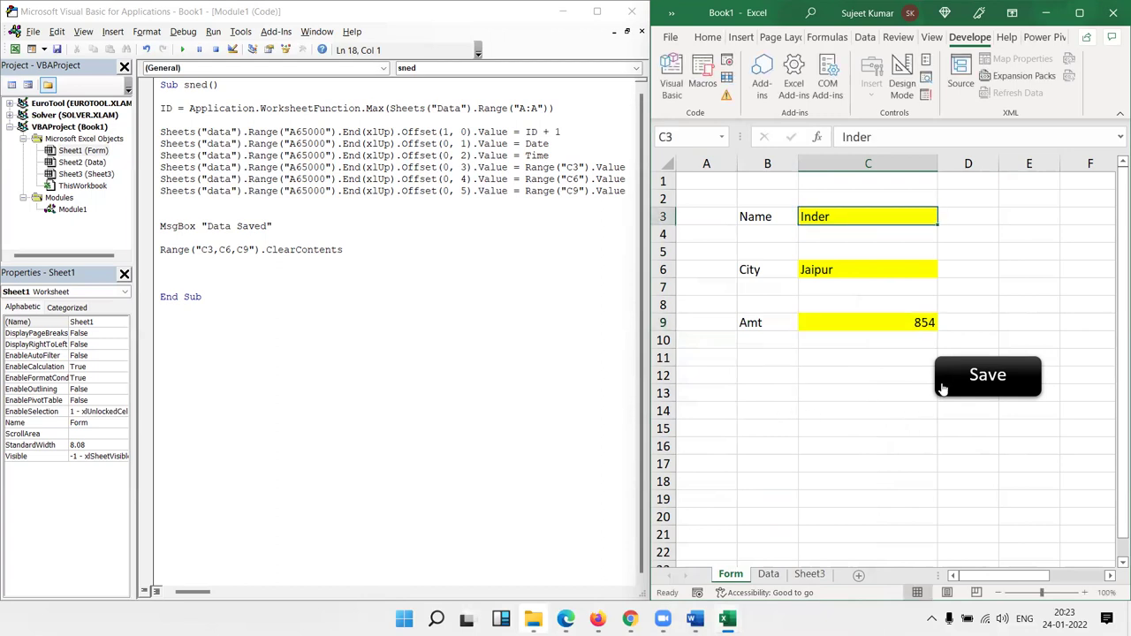
Step: Save the entry, check it appears as the fourth Data record, then return to the Form sheet
{"action": "left_click", "coordinate": [942, 387]}
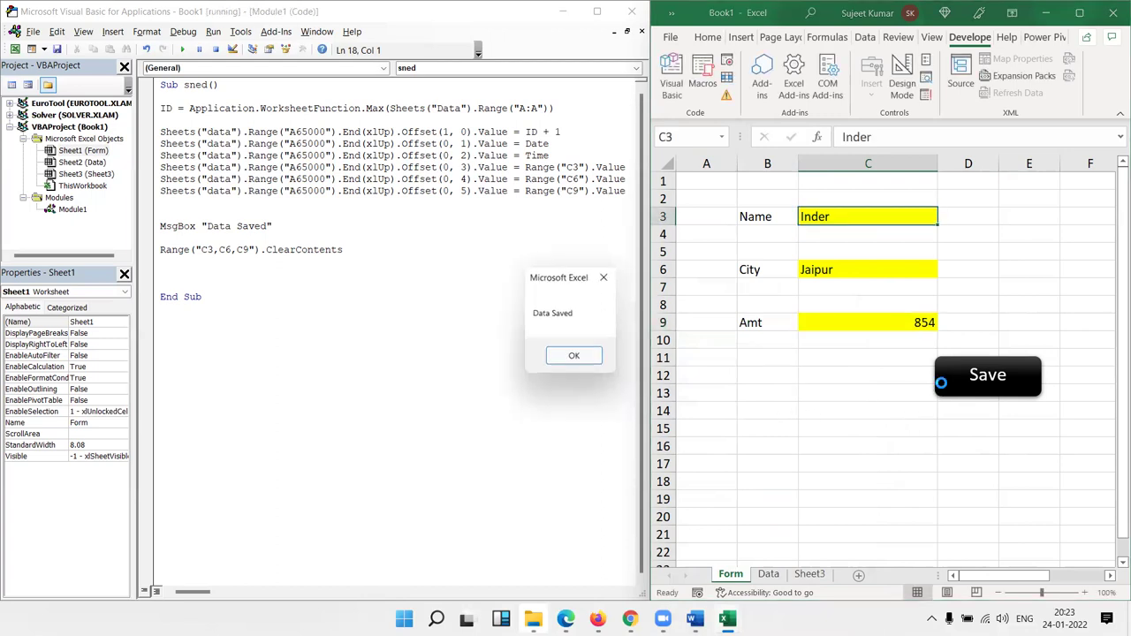
{"action": "left_click", "coordinate": [575, 358]}
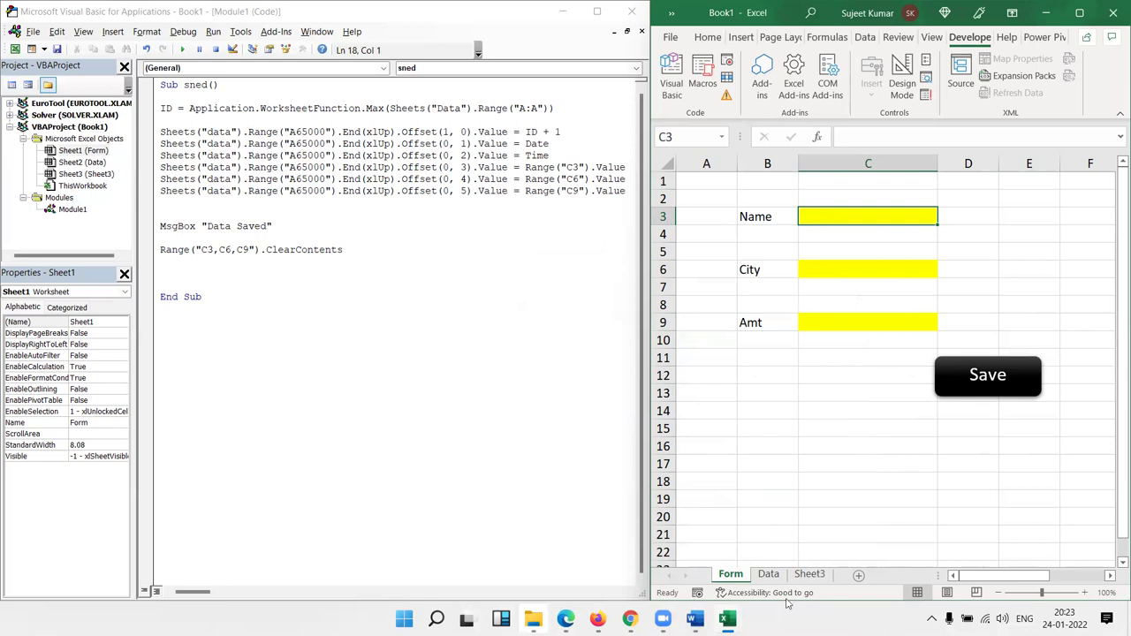
{"action": "left_click", "coordinate": [768, 575]}
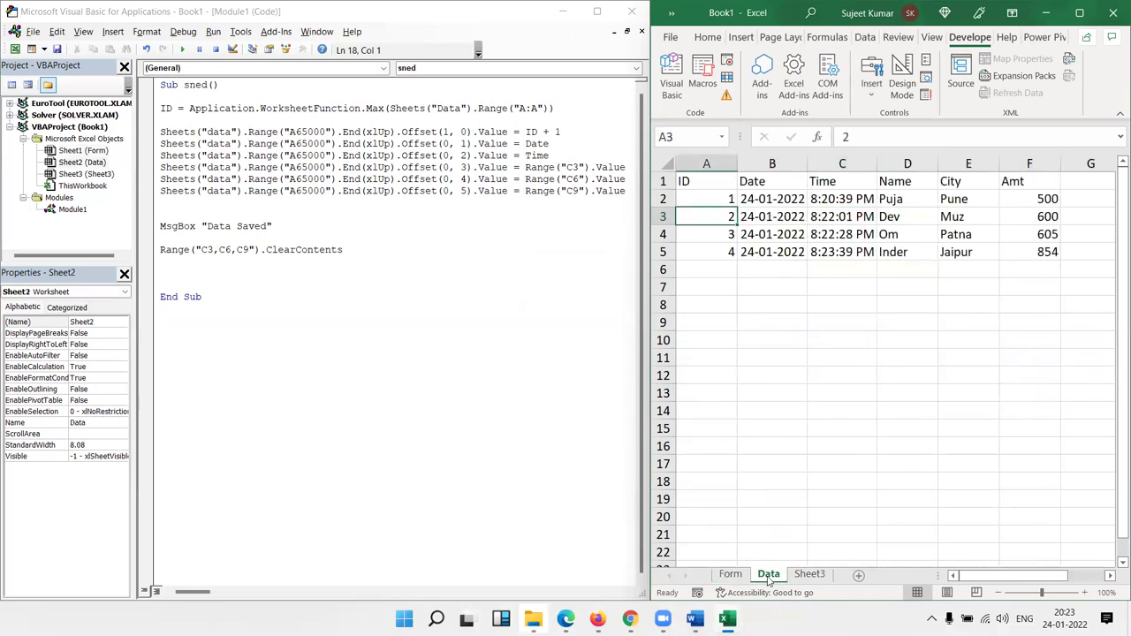
{"action": "left_click", "coordinate": [744, 575]}
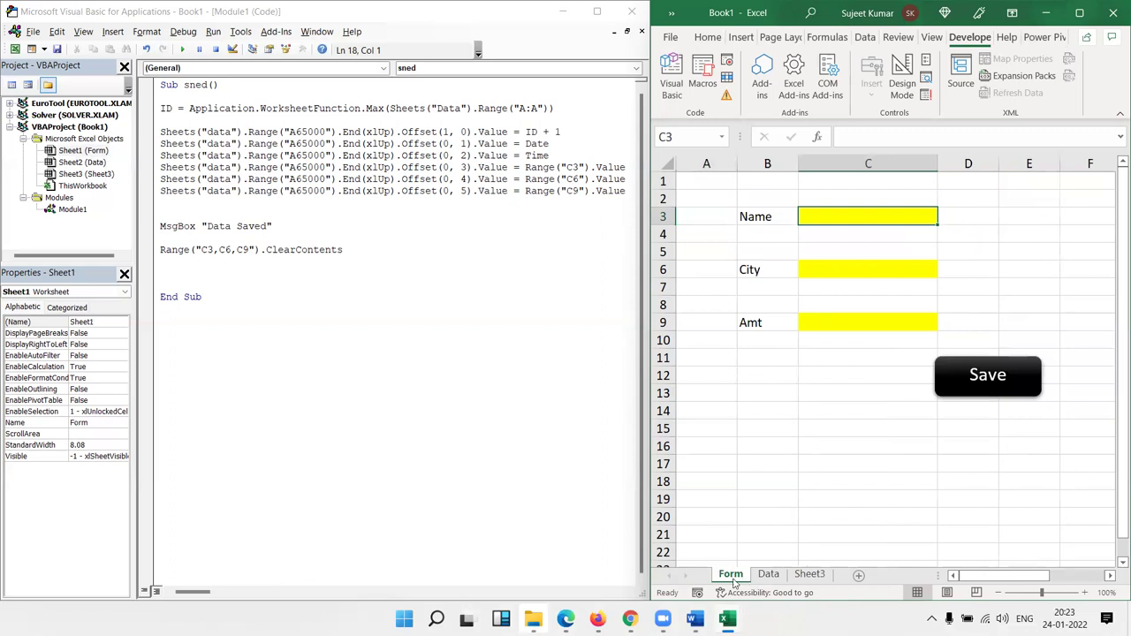
{"action": "key", "text": "Tab"}
{"action": "key", "text": "Tab"}
{"action": "key", "text": "Tab"}
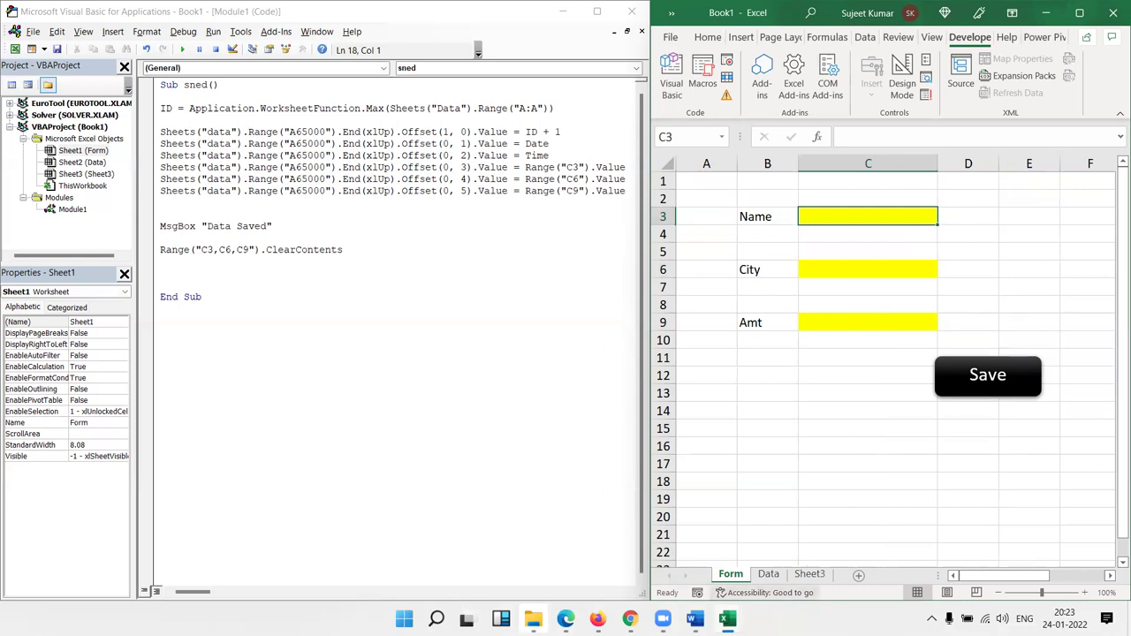
{"action": "key", "text": "Tab"}
{"action": "key", "text": "Tab"}
{"action": "key", "text": "Tab"}
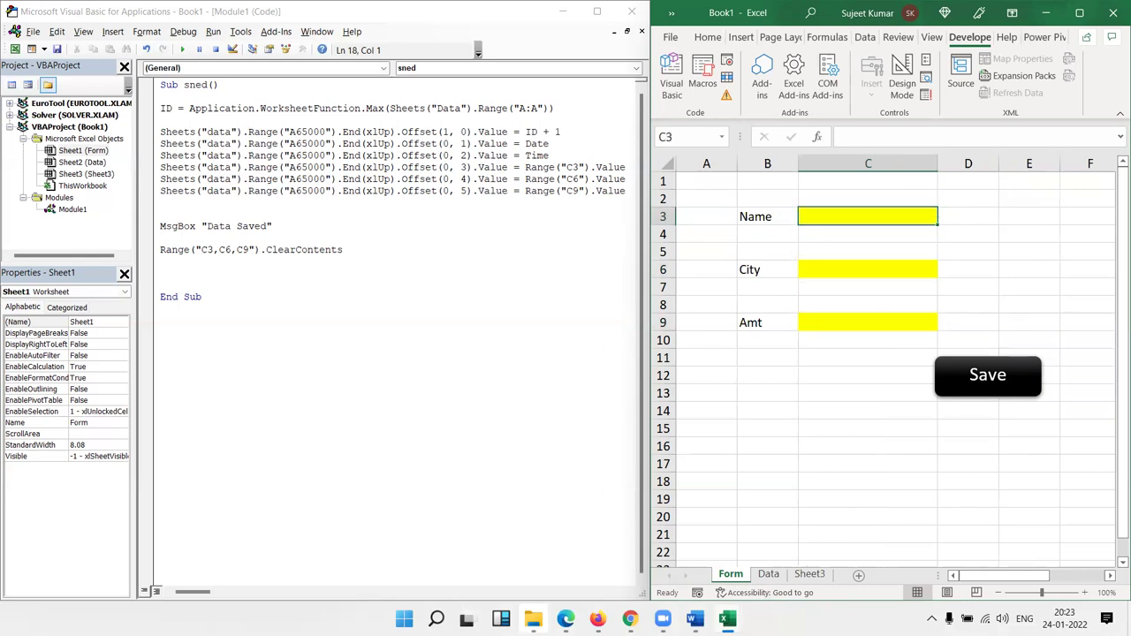
Step: Re-protect the Form sheet with Edit objects also allowed, then Tab through the unlocked entry cells
{"action": "right_click", "coordinate": [732, 575]}
{"action": "left_click", "coordinate": [760, 474]}
{"action": "right_click", "coordinate": [732, 575]}
{"action": "left_click", "coordinate": [761, 475]}
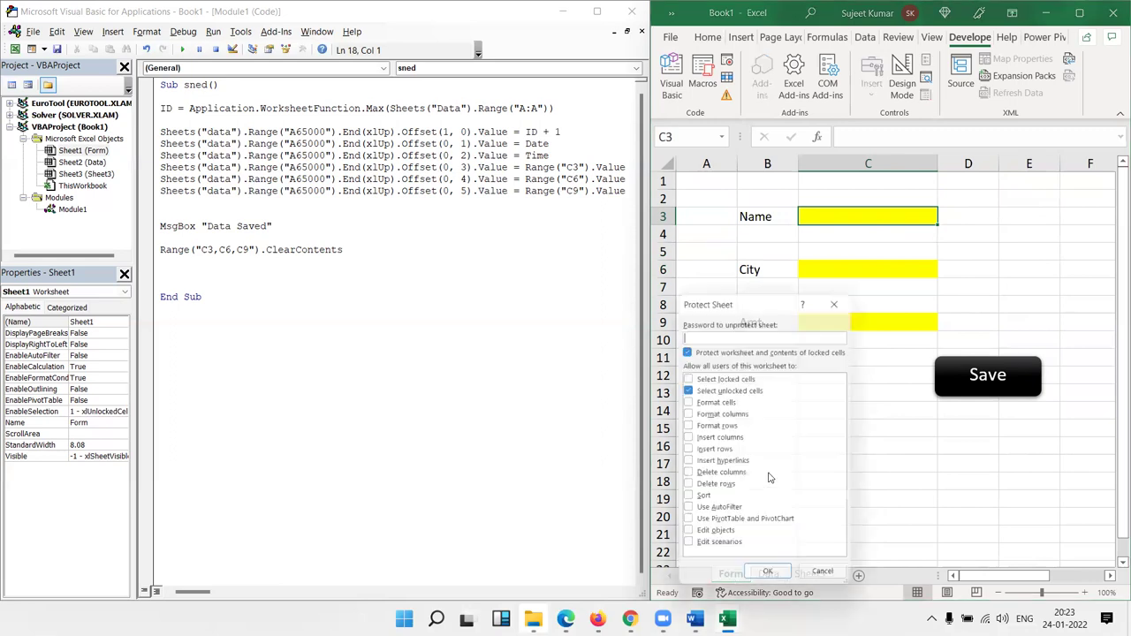
{"action": "left_click", "coordinate": [686, 537]}
{"action": "left_click", "coordinate": [765, 581]}
{"action": "key", "text": "Tab"}
{"action": "key", "text": "Tab"}
{"action": "key", "text": "Tab"}
{"action": "key", "text": "Tab"}
{"action": "key", "text": "Tab"}
{"action": "key", "text": "Tab"}
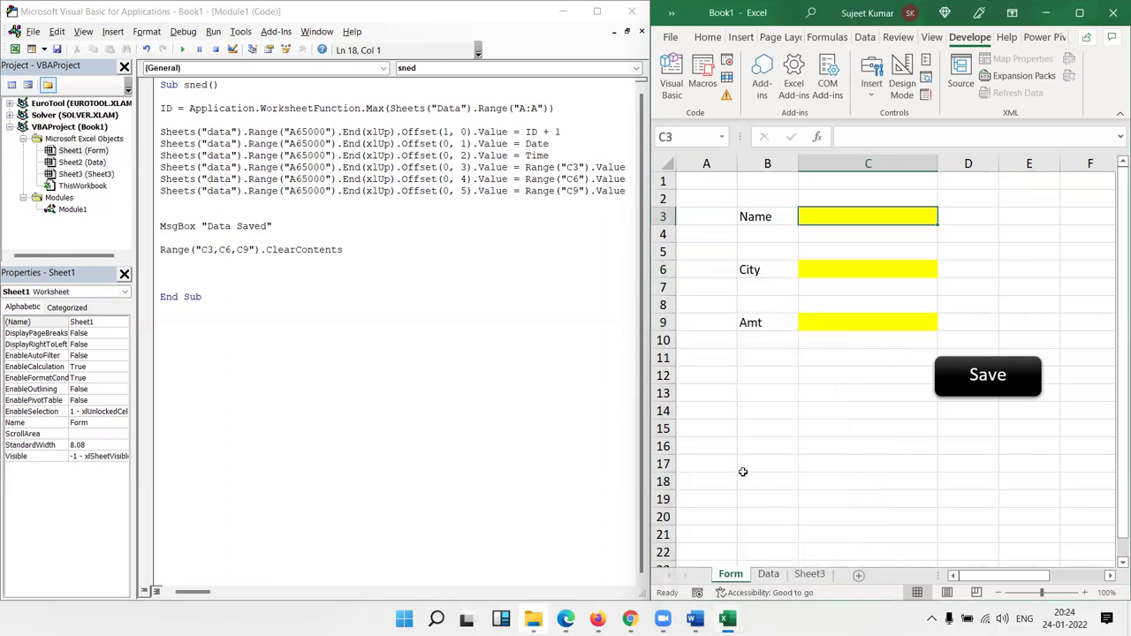
{"action": "key", "text": "Tab"}
{"action": "key", "text": "Tab"}
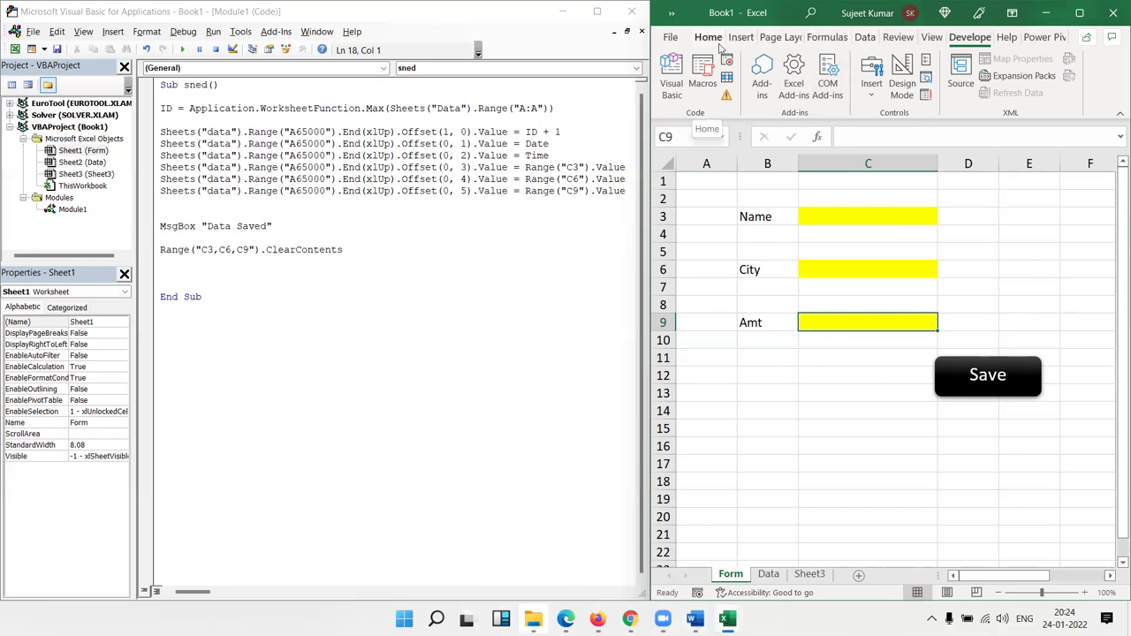
Step: Bring up the Developer ribbon and open the Macros list
{"action": "left_click", "coordinate": [719, 46]}
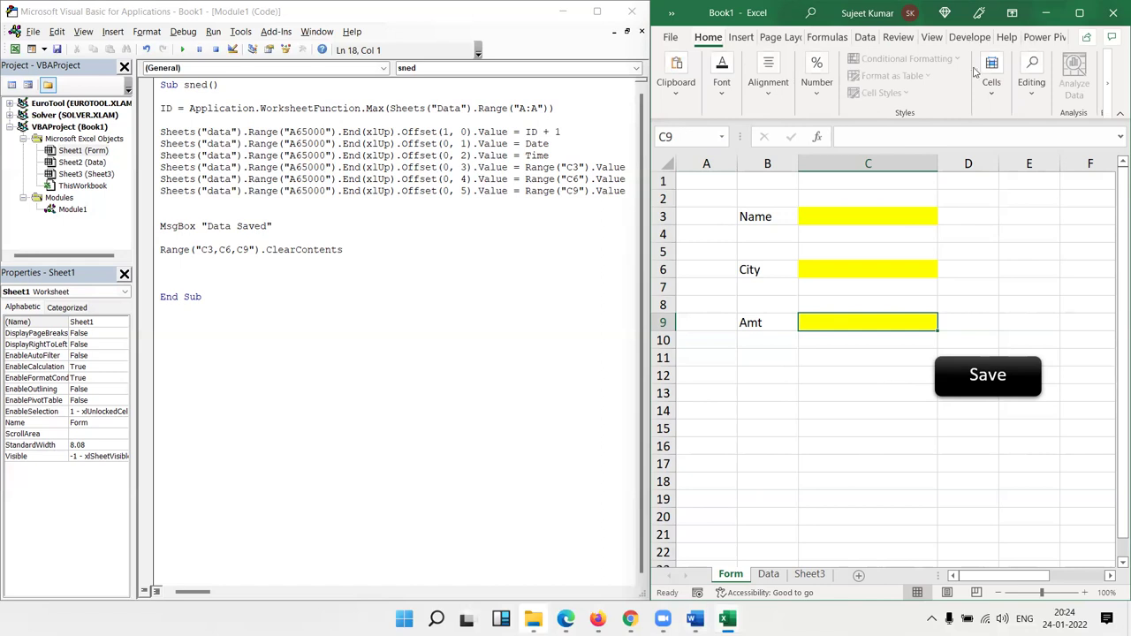
{"action": "left_click", "coordinate": [1032, 39]}
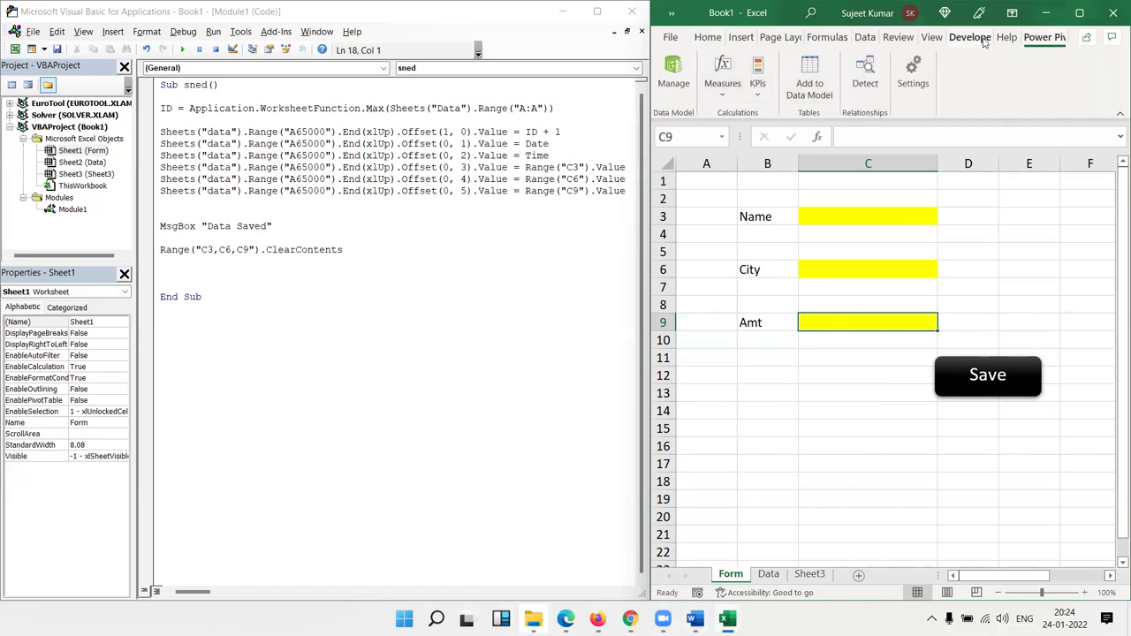
{"action": "left_click", "coordinate": [971, 39]}
{"action": "left_click", "coordinate": [702, 78]}
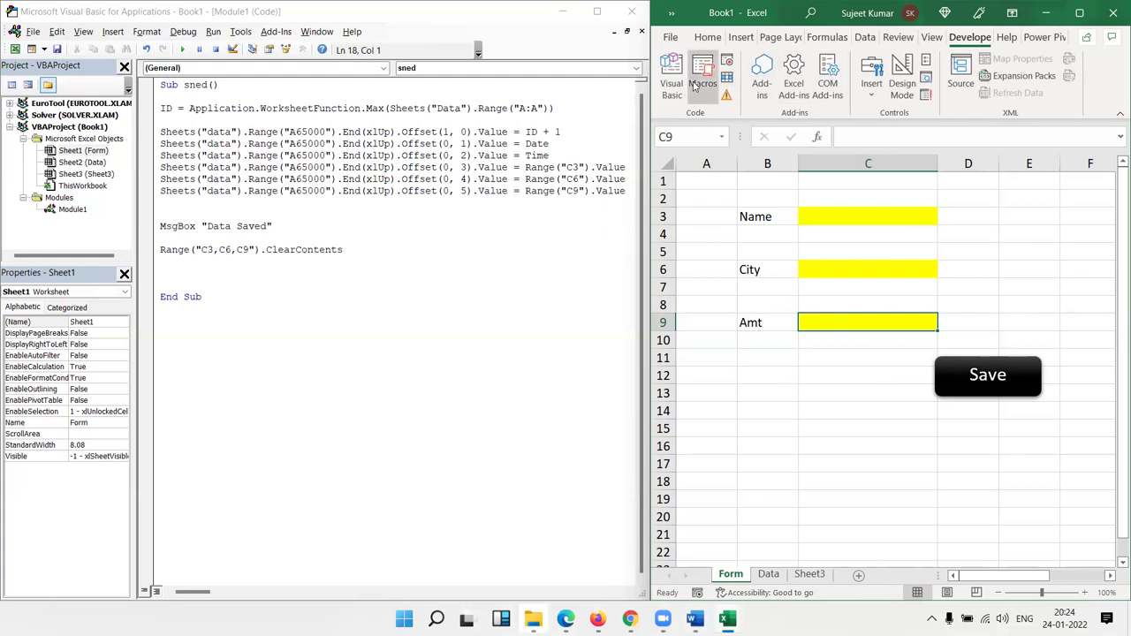
Step: Inspect the sned macro's Options, cancel both dialogs, and switch to the Data sheet
{"action": "left_click", "coordinate": [1086, 332]}
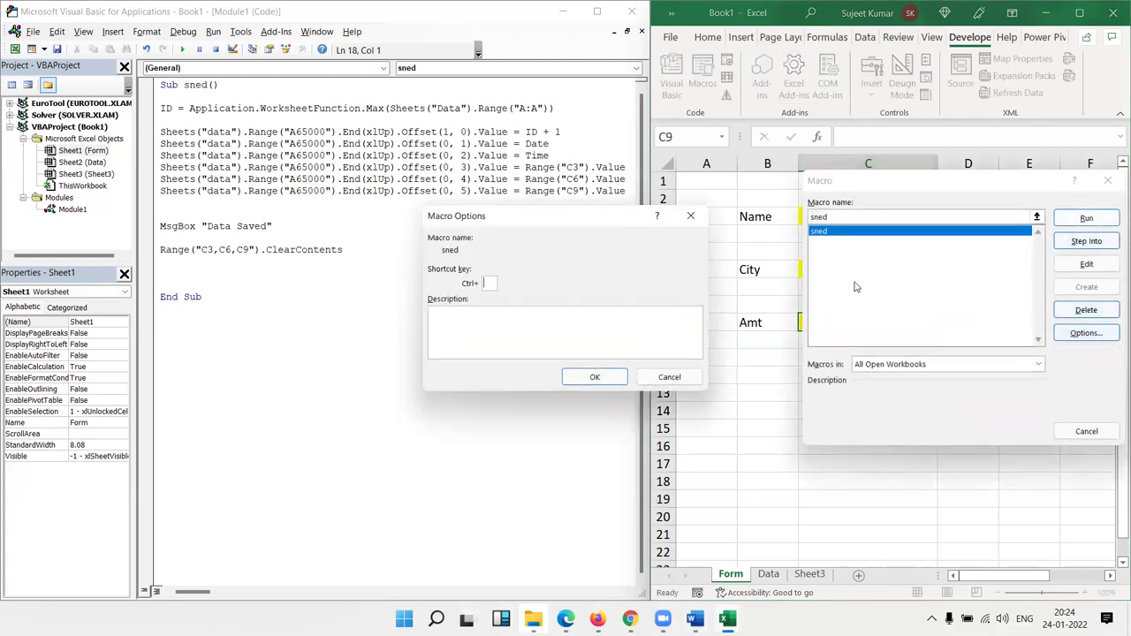
{"action": "left_click", "coordinate": [492, 282]}
{"action": "left_click", "coordinate": [669, 376]}
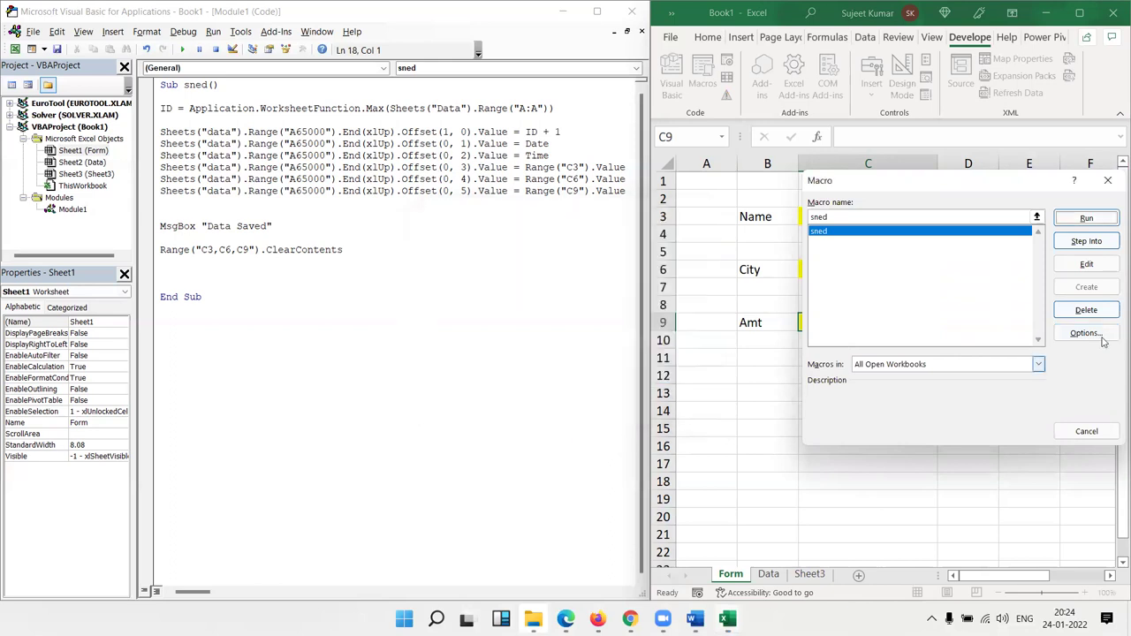
{"action": "left_click", "coordinate": [1108, 181]}
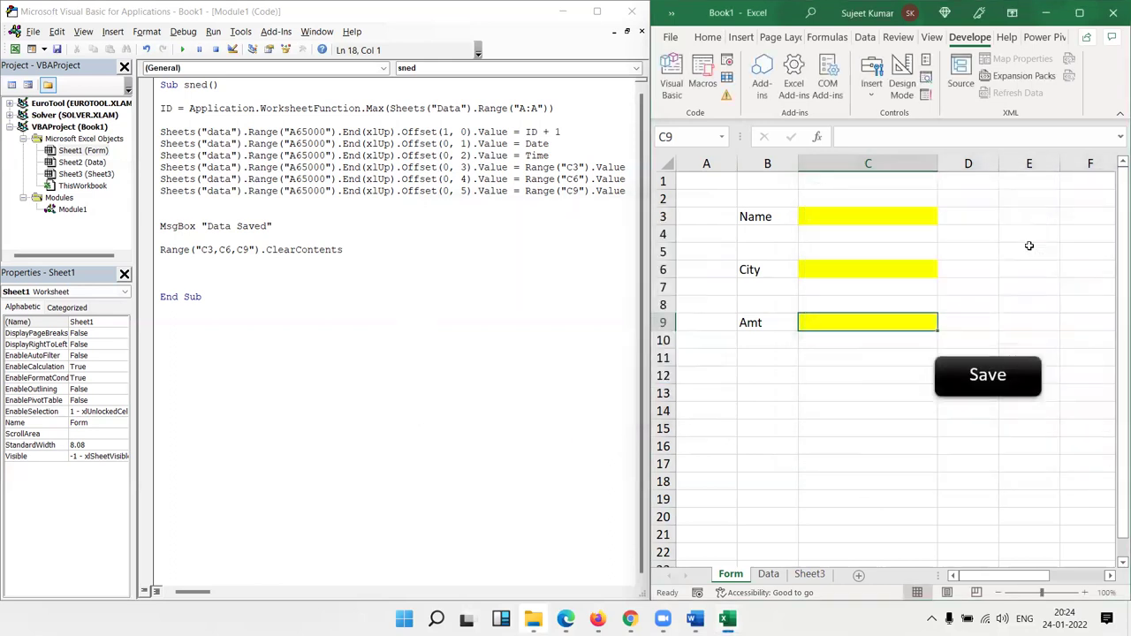
{"action": "left_click", "coordinate": [862, 272]}
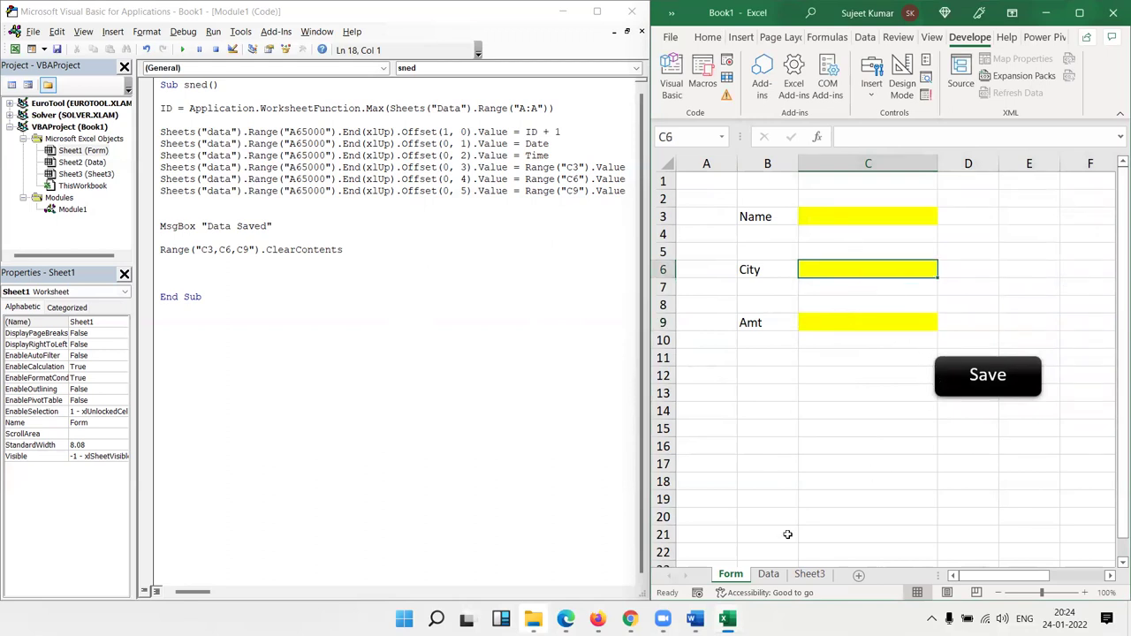
{"action": "left_click", "coordinate": [765, 575]}
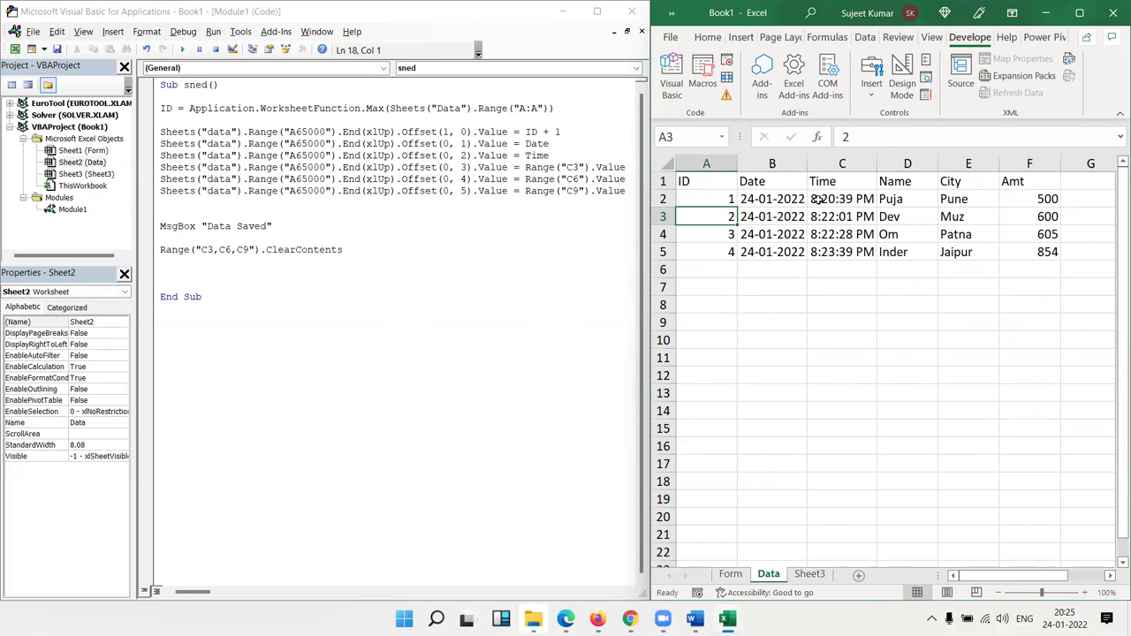
Step: Select A1 and start a new formula-based conditional formatting rule
{"action": "mouse_move", "coordinate": [713, 182]}
{"action": "left_mouse_down"}
{"action": "mouse_move", "coordinate": [1005, 217]}
{"action": "mouse_move", "coordinate": [1018, 243]}
{"action": "left_mouse_up"}
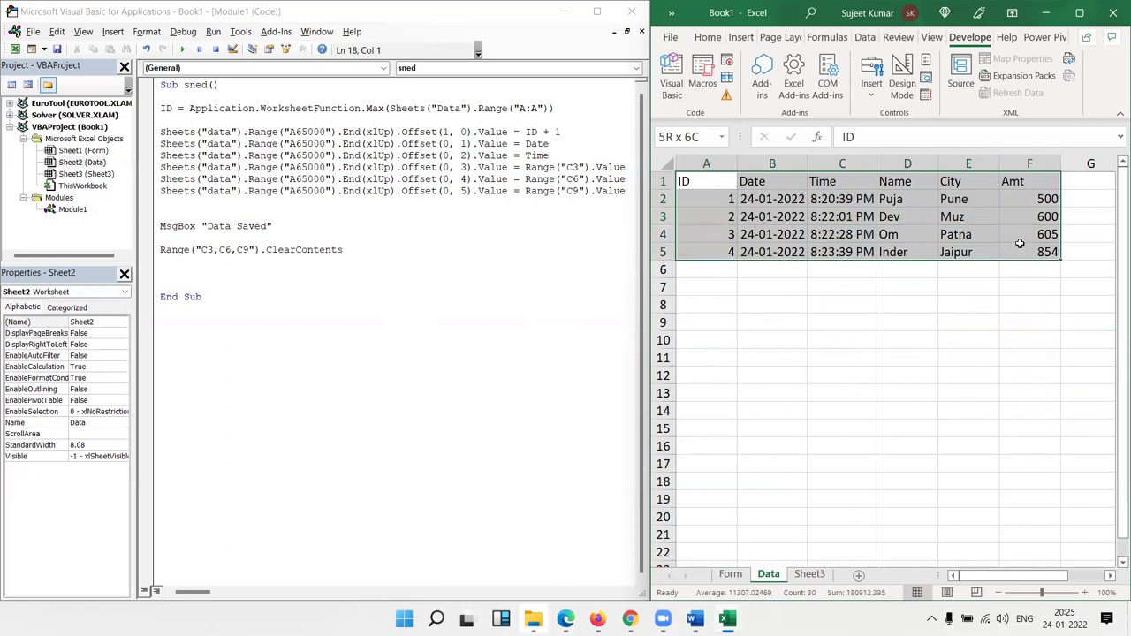
{"action": "left_click", "coordinate": [706, 37]}
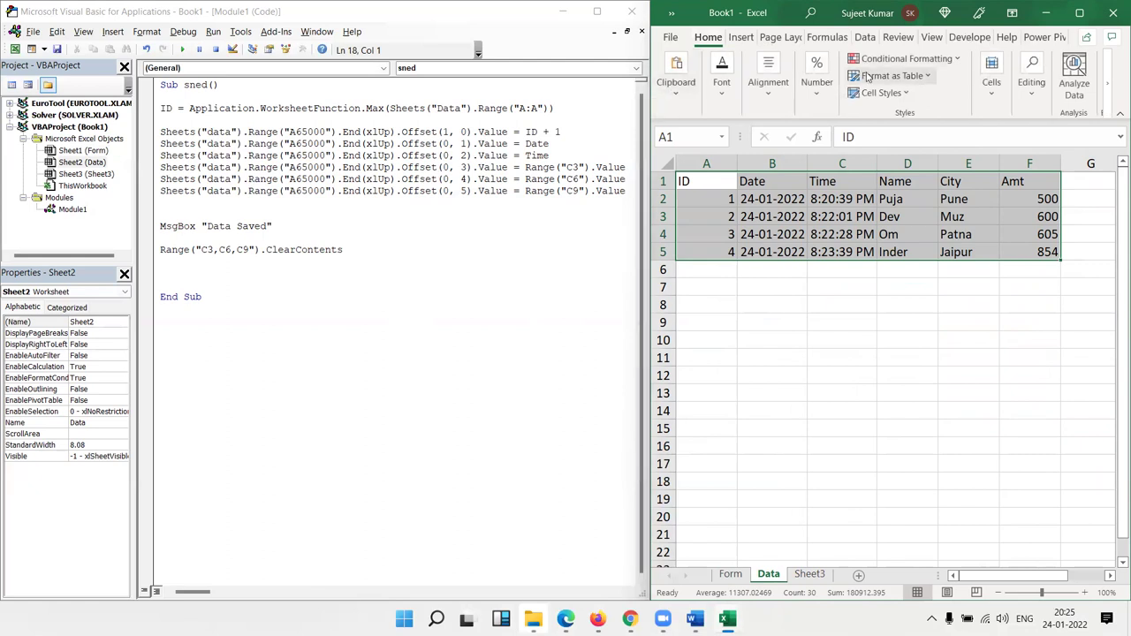
{"action": "left_click", "coordinate": [693, 182]}
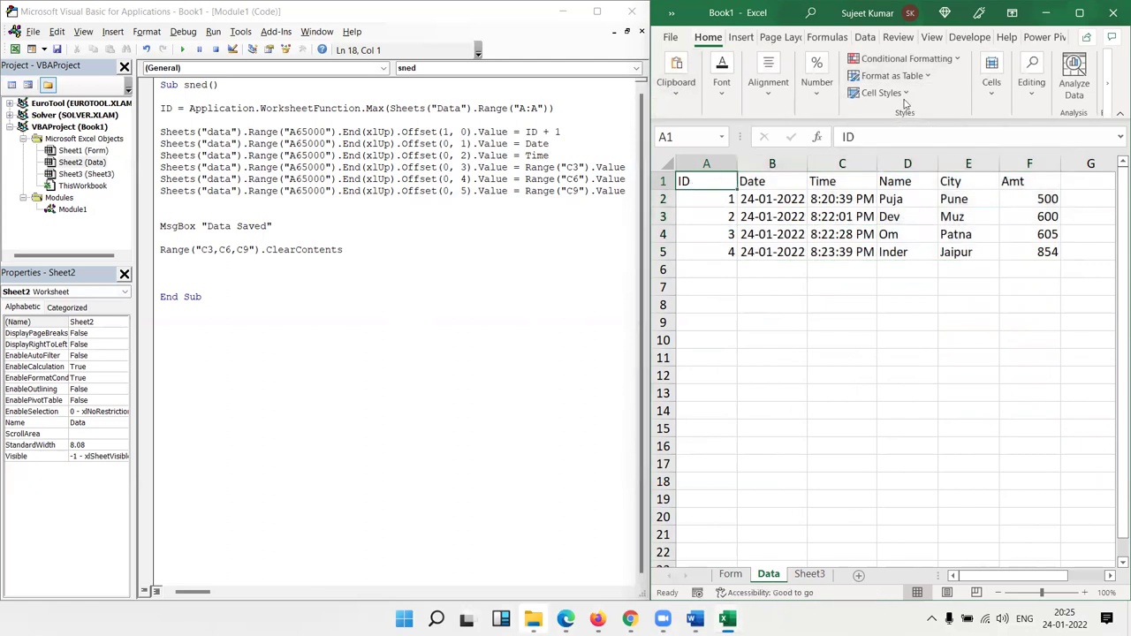
{"action": "left_click", "coordinate": [914, 58]}
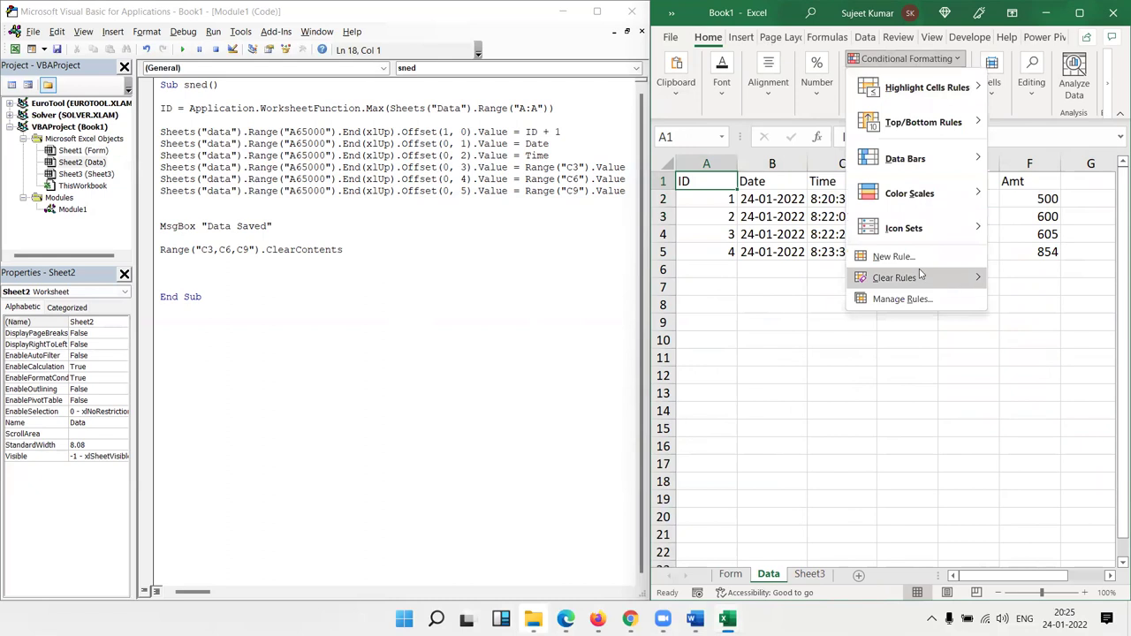
{"action": "key", "text": "Escape"}
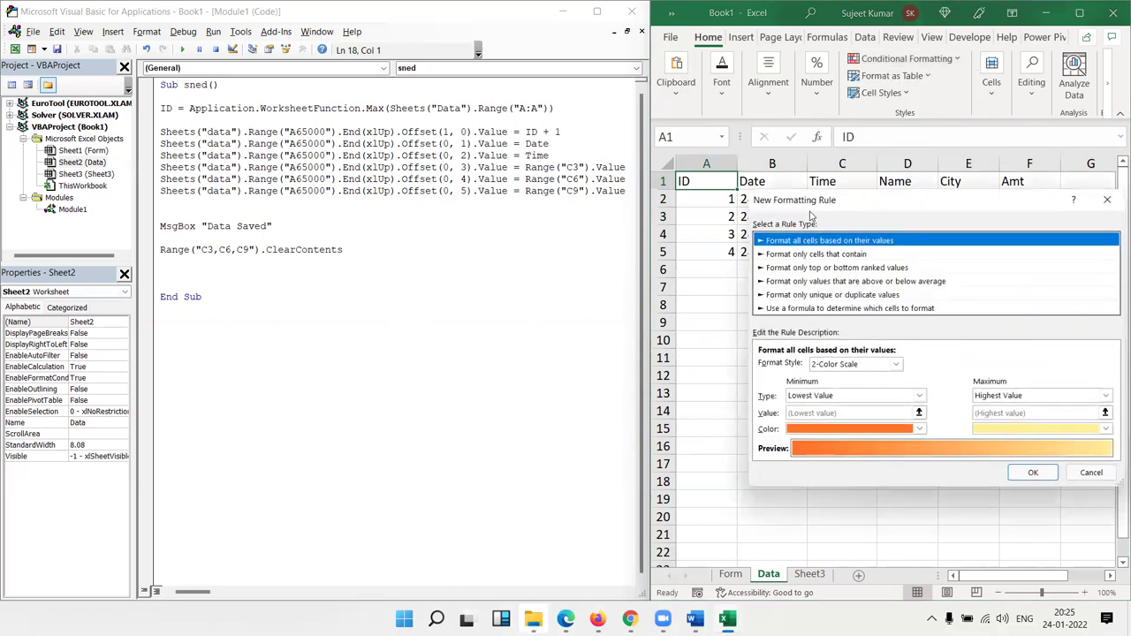
{"action": "left_click", "coordinate": [781, 254]}
{"action": "left_click", "coordinate": [785, 309]}
{"action": "left_click", "coordinate": [810, 365]}
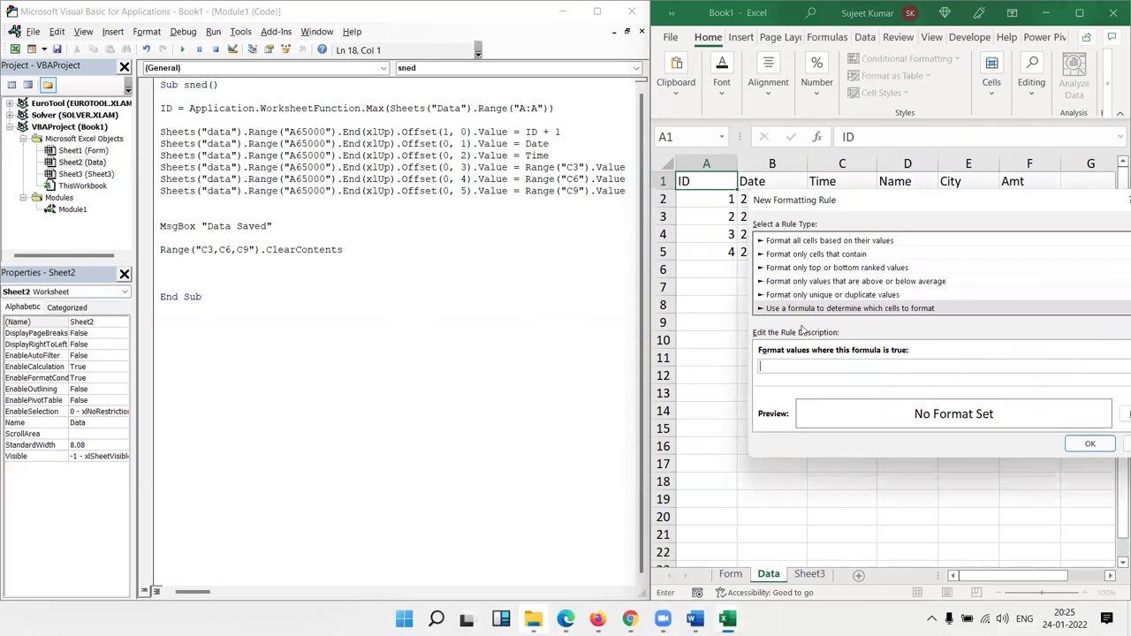
Step: Set the rule formula to =A1>0 with an Outline border format and confirm it
{"action": "left_click_drag", "start_coordinate": [800, 201], "coordinate": [579, 257]}
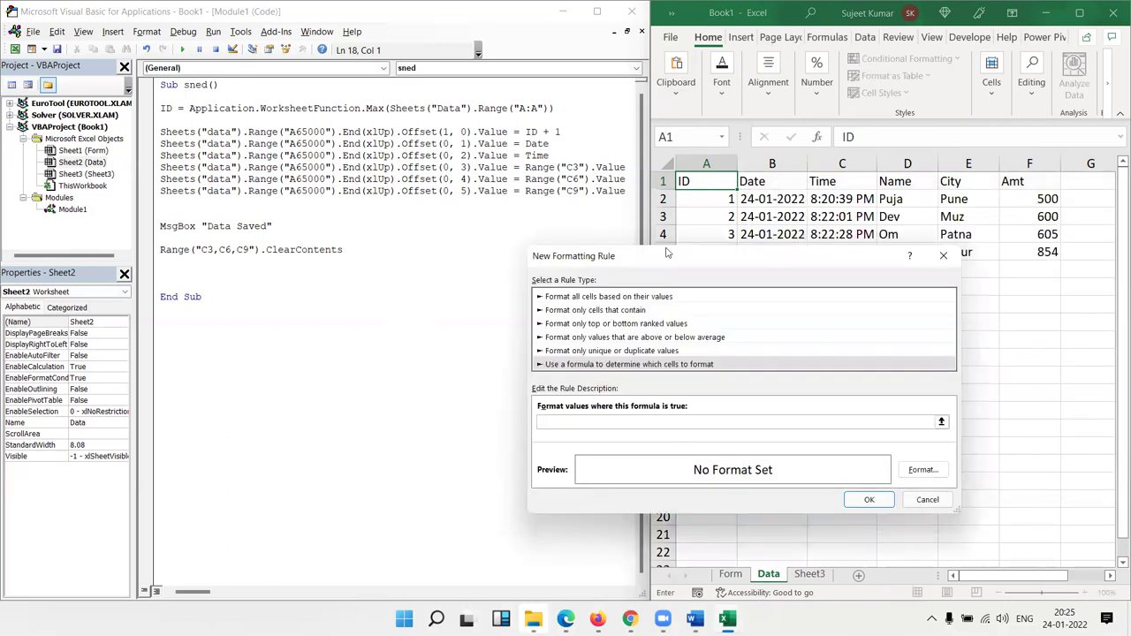
{"action": "left_click", "coordinate": [690, 181]}
{"action": "left_click", "coordinate": [564, 423]}
{"action": "key", "text": "F4"}
{"action": "type", "text": "0"}
{"action": "left_click", "coordinate": [941, 469]}
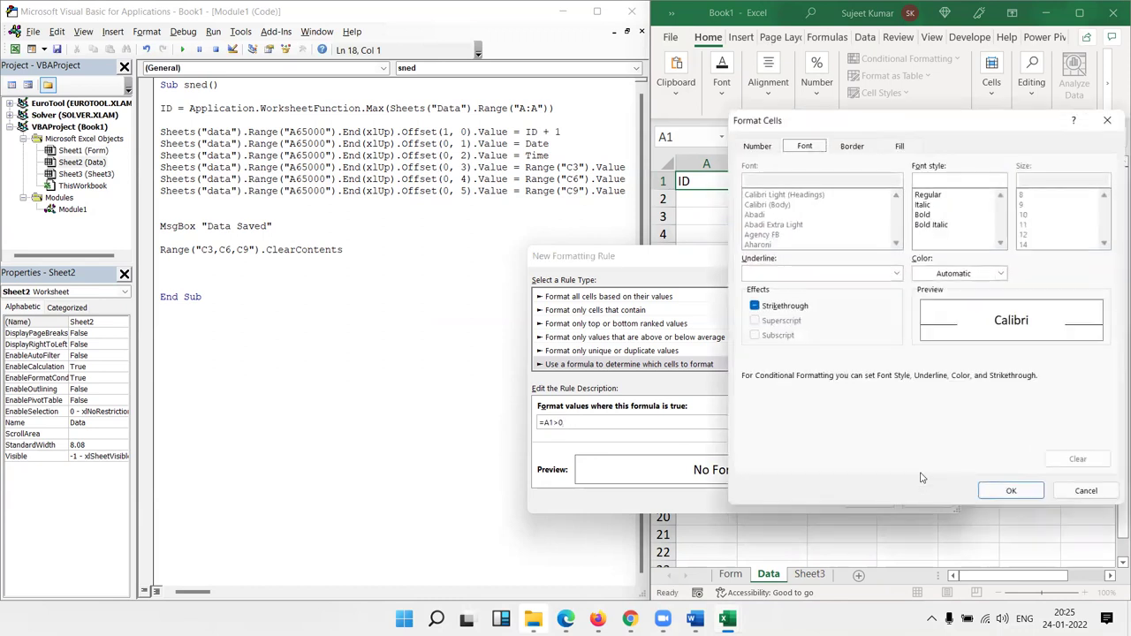
{"action": "left_click", "coordinate": [851, 150]}
{"action": "left_click", "coordinate": [952, 209]}
{"action": "left_click", "coordinate": [1030, 494]}
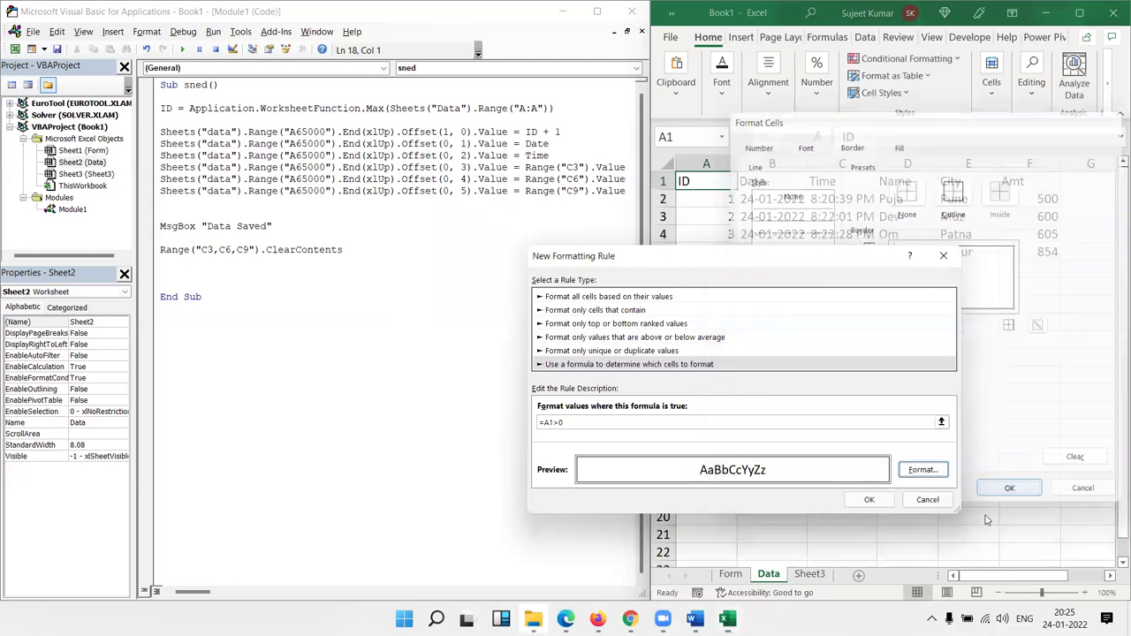
{"action": "left_click", "coordinate": [868, 499]}
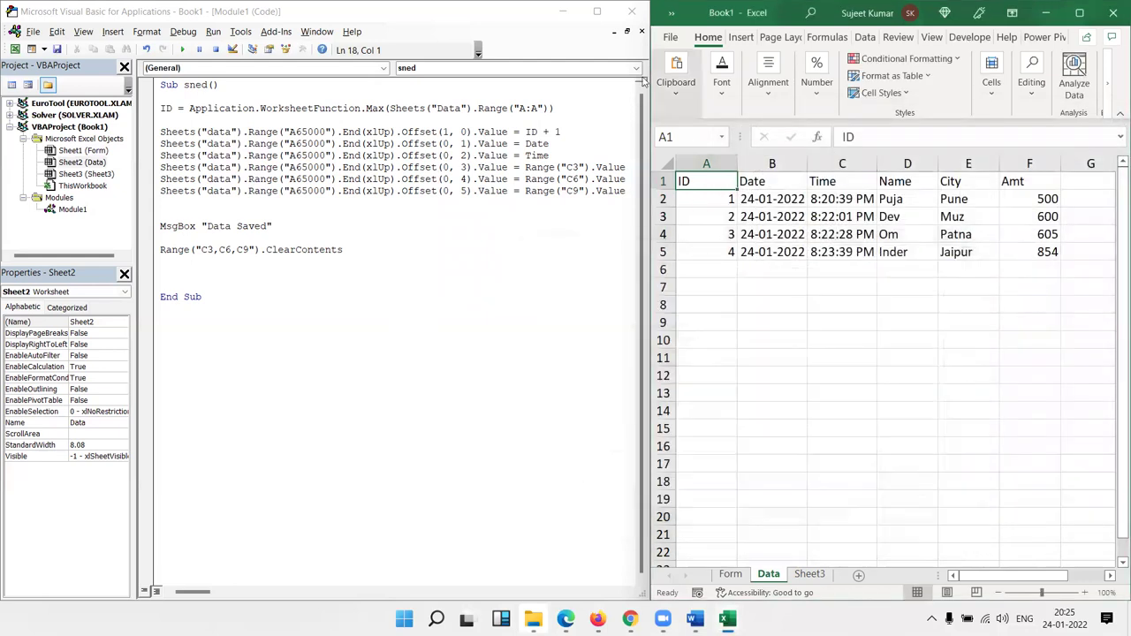
Step: Copy A1's border rule across A1:F19 with Format Painter
{"action": "left_click", "coordinate": [683, 99]}
{"action": "left_click", "coordinate": [707, 165]}
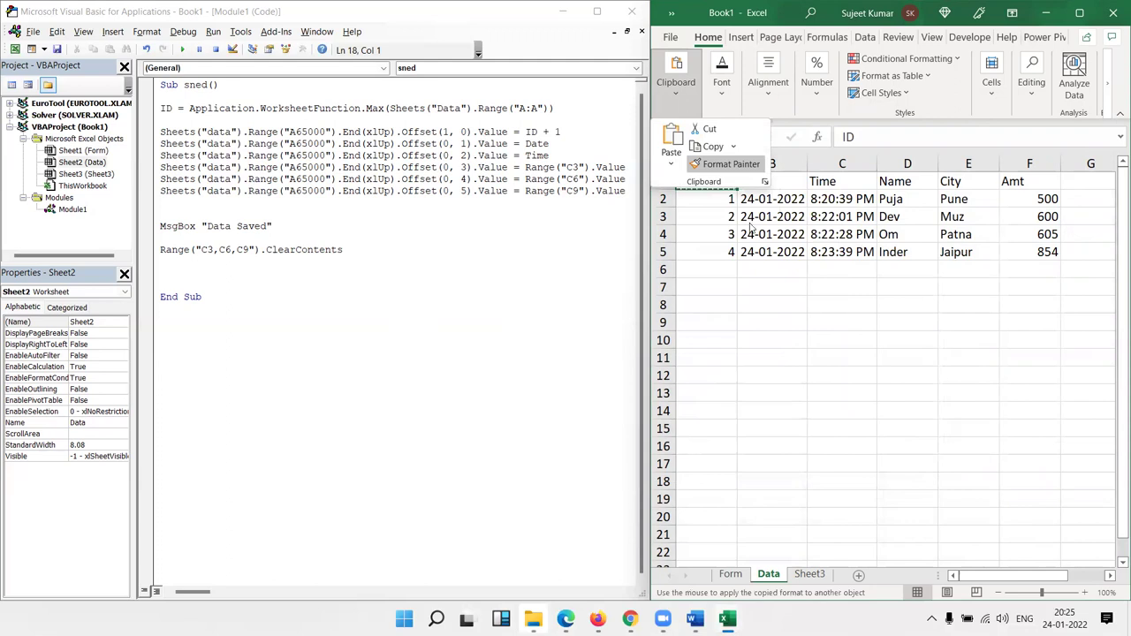
{"action": "left_click_drag", "start_coordinate": [722, 180], "coordinate": [1023, 495]}
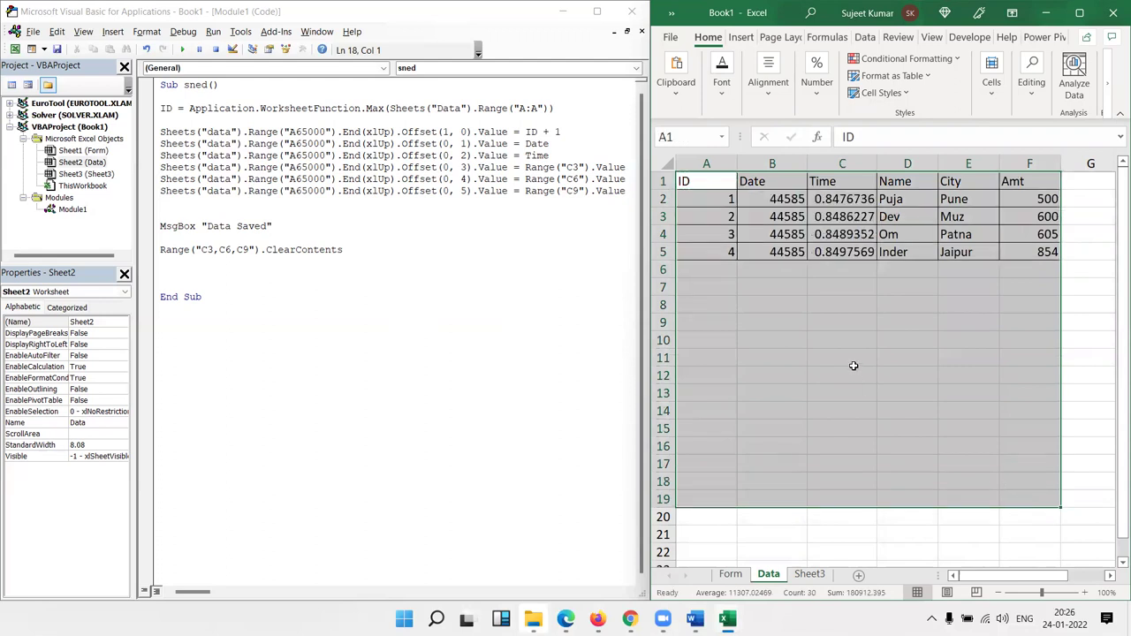
{"action": "left_click", "coordinate": [853, 366]}
Step: Format the Date column B as 24-Jan-22 dates and return to the Form sheet
{"action": "left_click", "coordinate": [782, 252]}
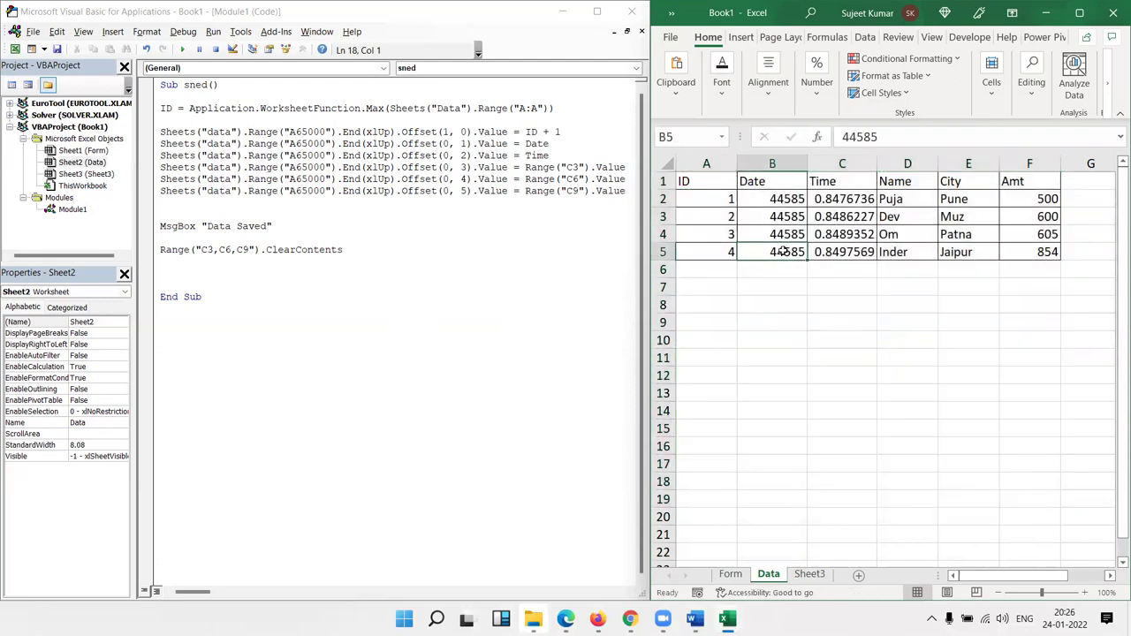
{"action": "left_click", "coordinate": [785, 166]}
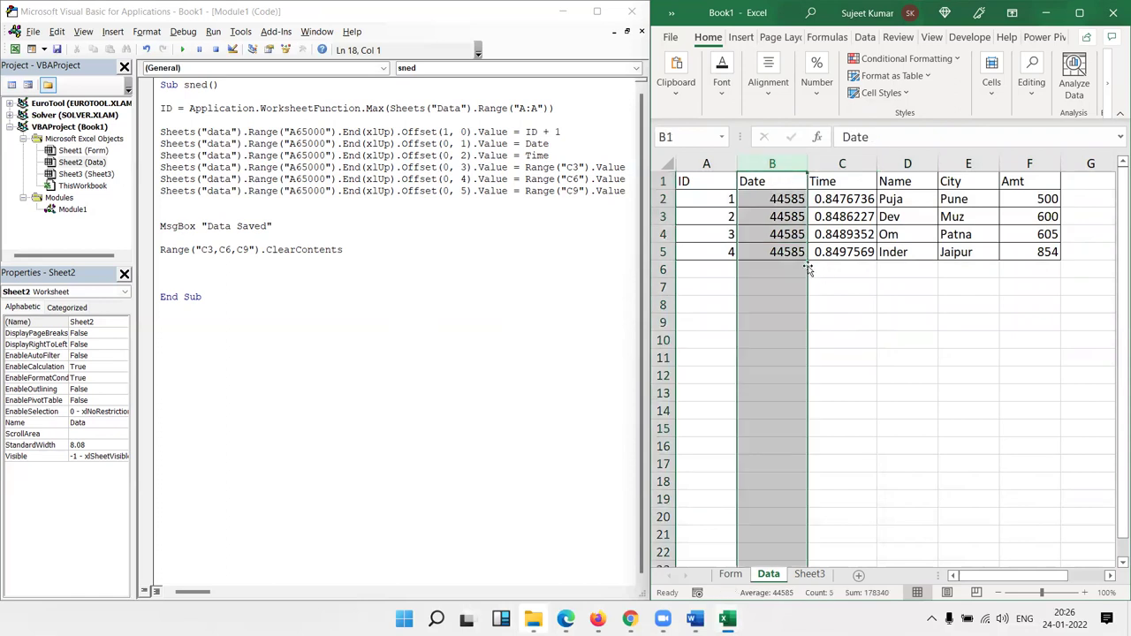
{"action": "key", "text": "ctrl+shift+3"}
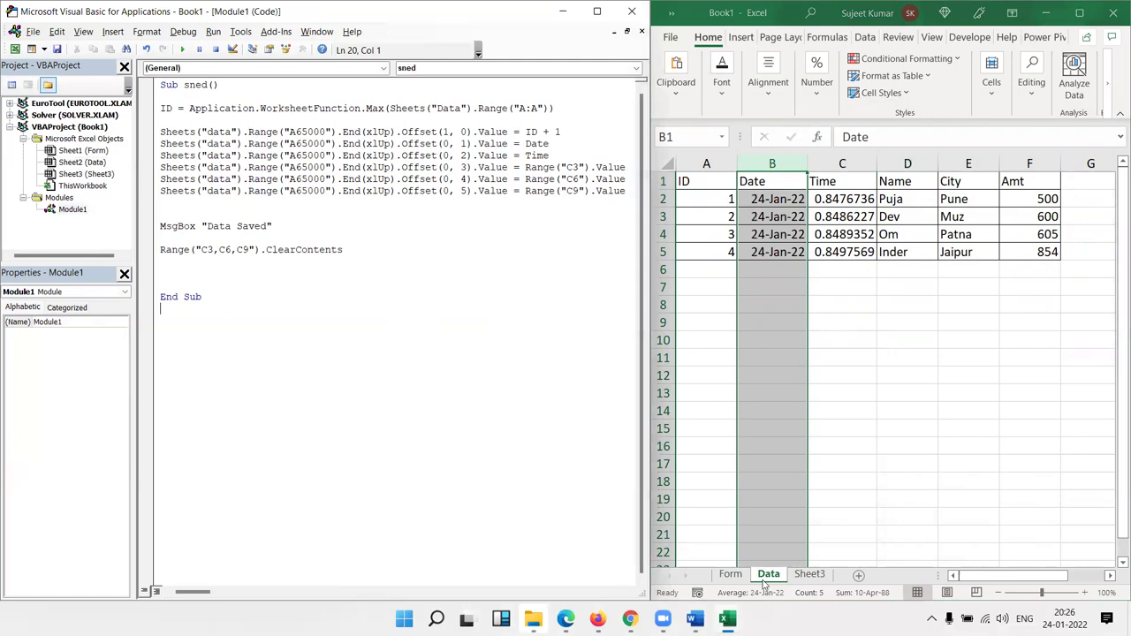
{"action": "left_click", "coordinate": [723, 579]}
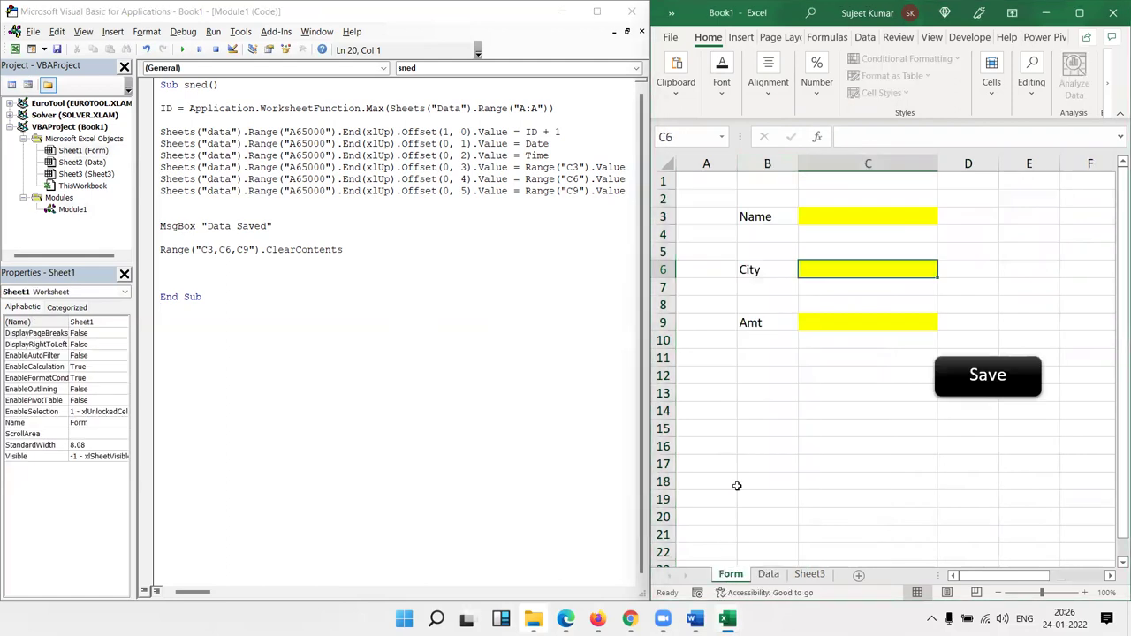
Step: Fill the form with the person's name, city Delhi and amount 9857
{"action": "left_click", "coordinate": [838, 215]}
{"action": "type", "text": "Sudhir"}
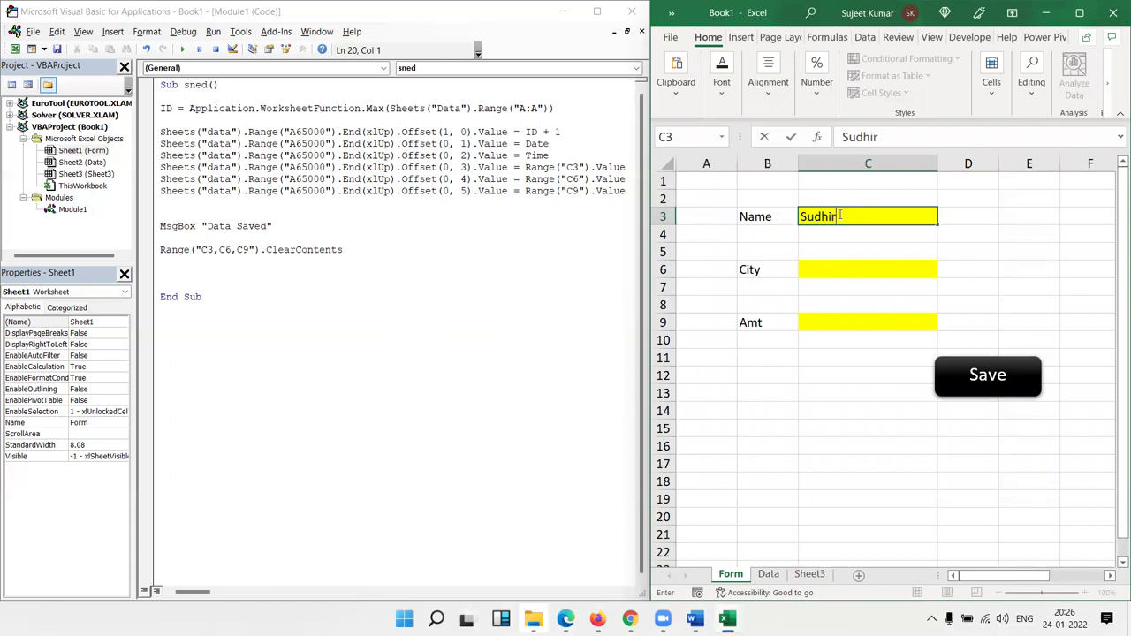
{"action": "key", "text": "Return"}
{"action": "key", "text": "shift+F10"}
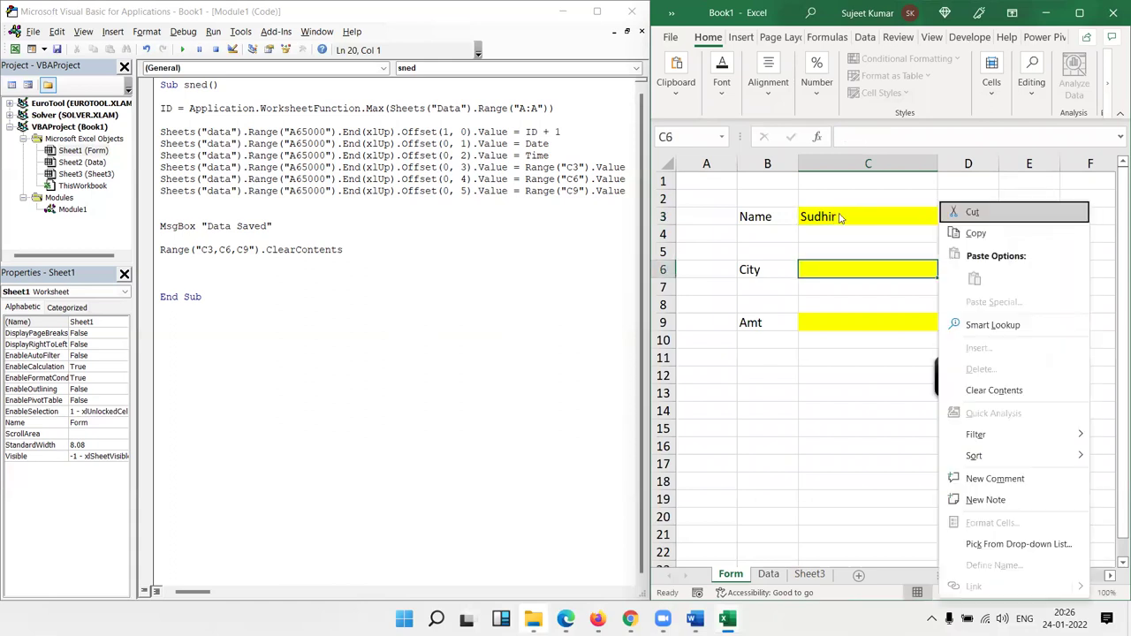
{"action": "key", "text": "Escape"}
{"action": "type", "text": "Delhi"}
{"action": "key", "text": "Return"}
{"action": "type", "text": "9857"}
{"action": "key", "text": "Return"}
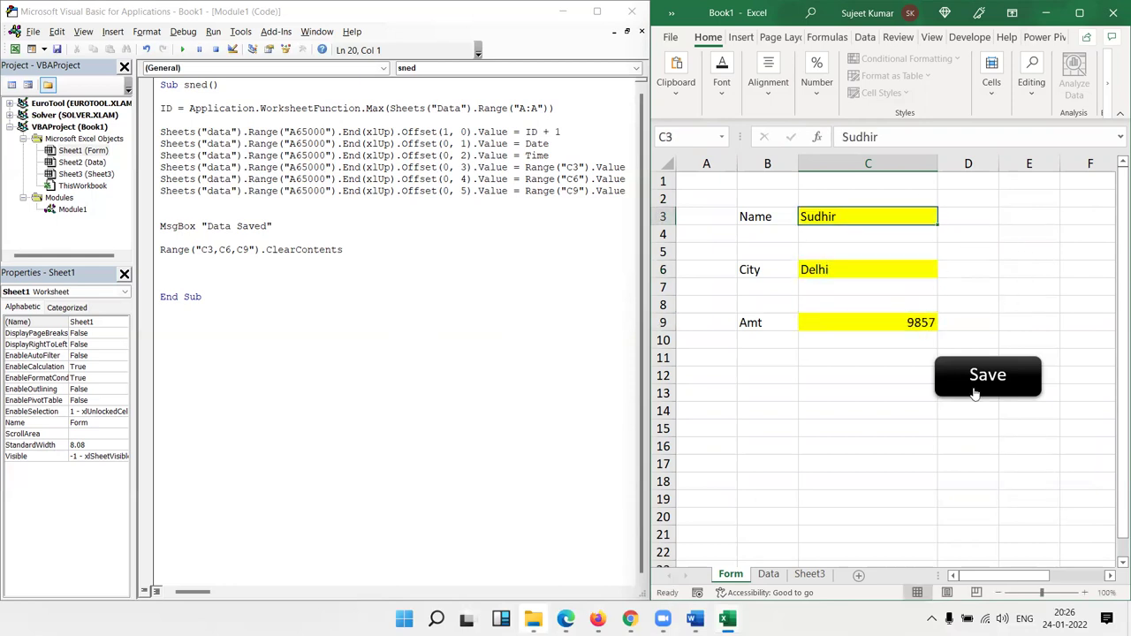
Step: Save the entry and check the new bordered, dated row 6 on the Data sheet
{"action": "left_click", "coordinate": [973, 389]}
{"action": "left_click", "coordinate": [597, 362]}
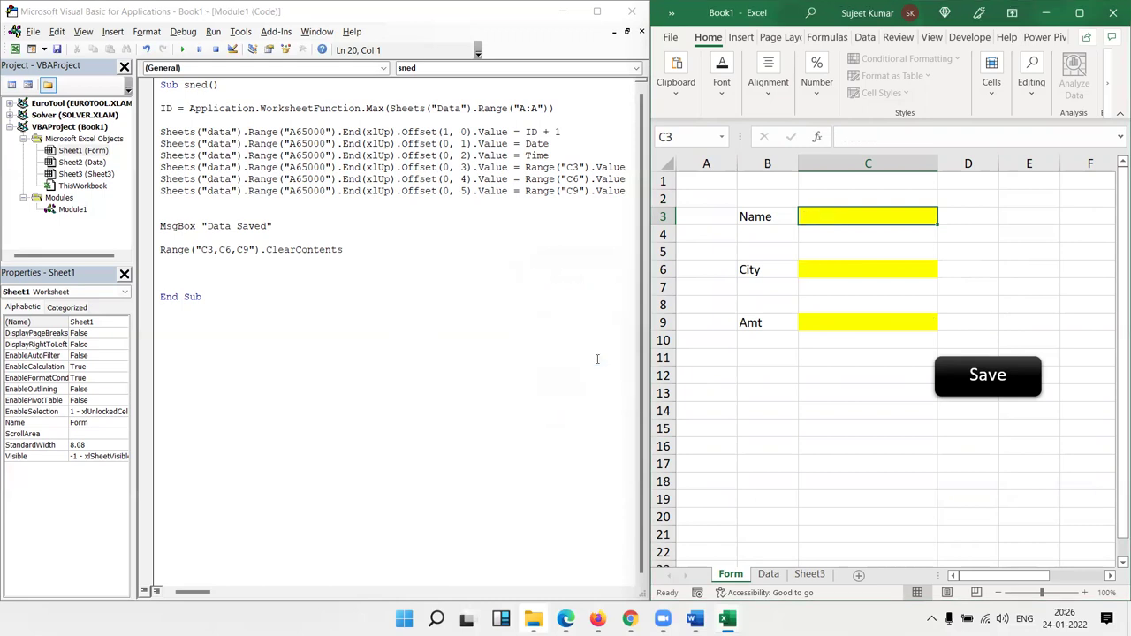
{"action": "left_click", "coordinate": [768, 575]}
{"action": "left_click_drag", "start_coordinate": [711, 268], "coordinate": [1030, 272]}
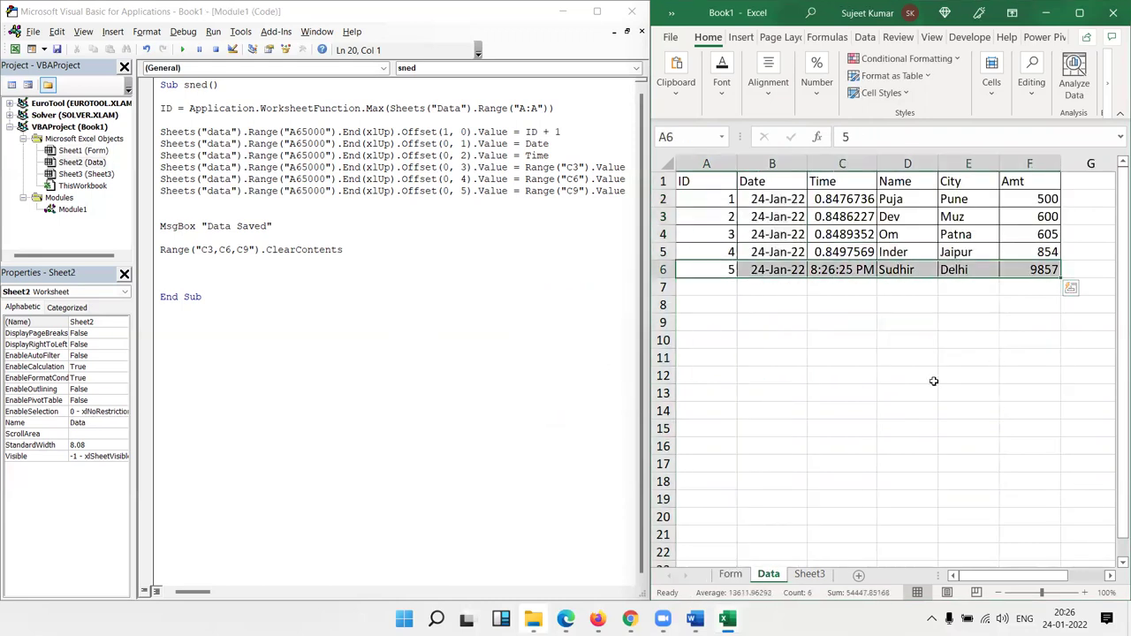